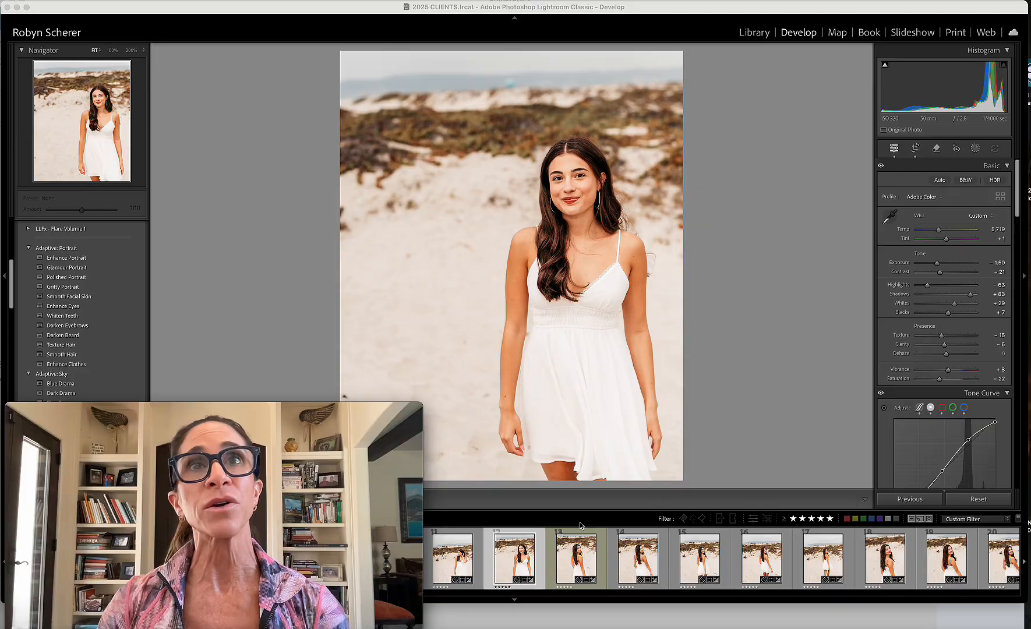
- Apply the Smooth Facial Skin adaptive portrait preset to the beach portrait and check the mask it adds
scroll(936, 272, "down", 1)
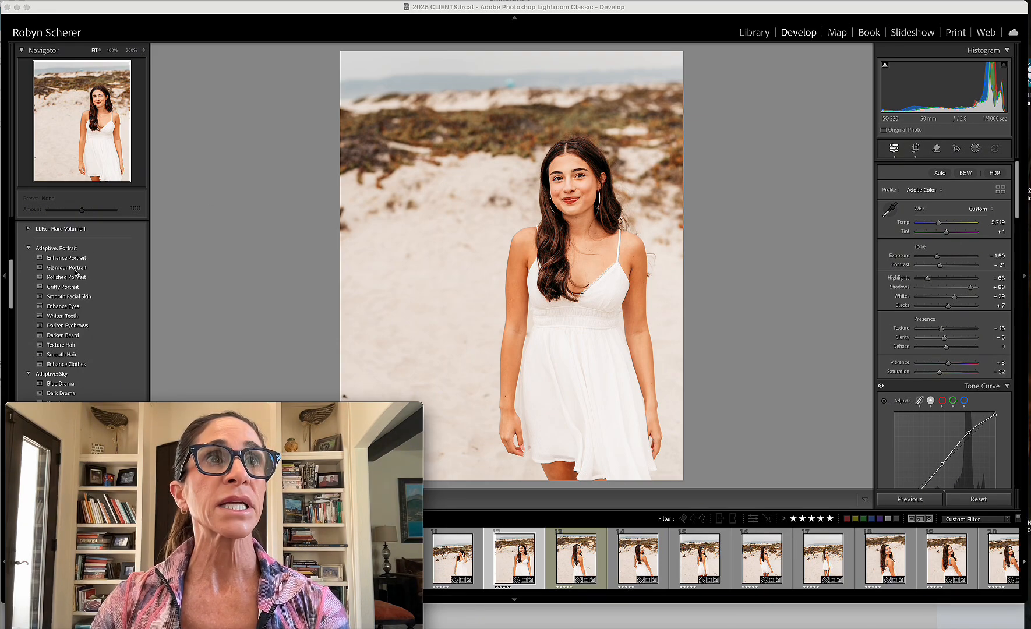
left_click(87, 299)
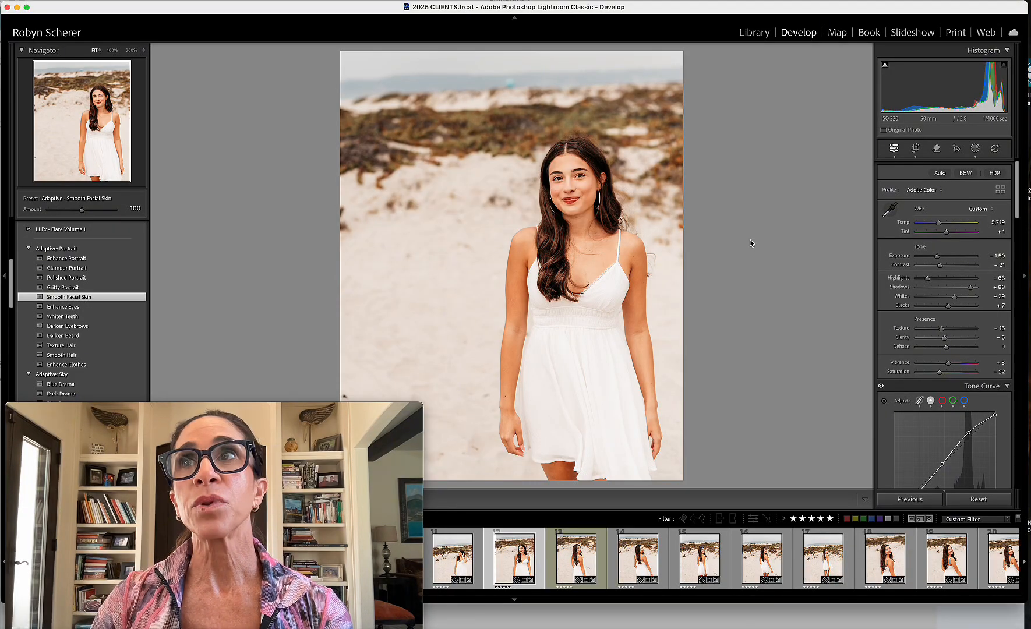
left_click(976, 149)
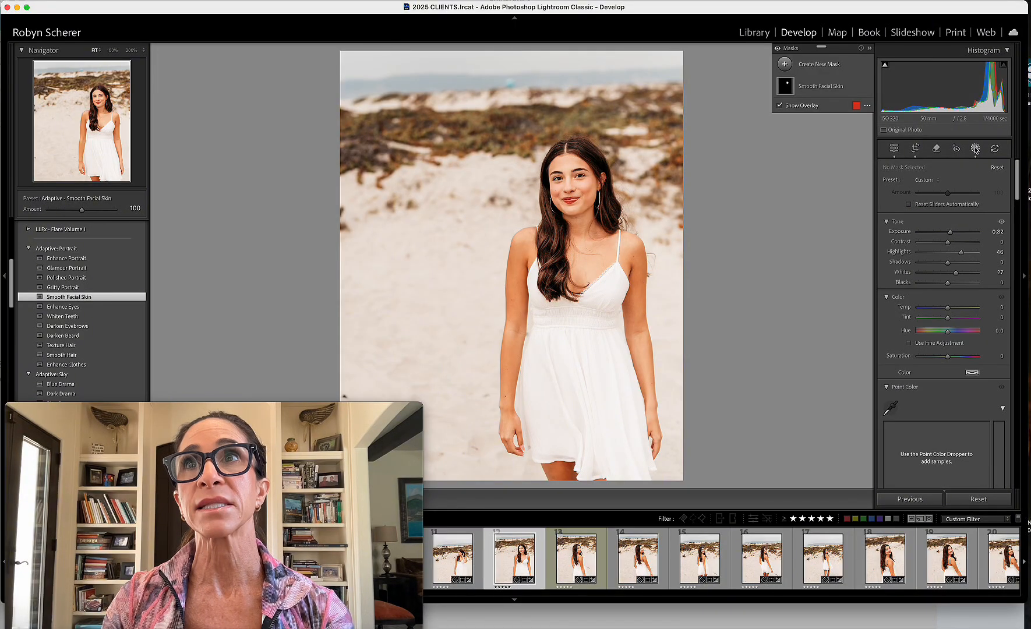
left_click(976, 149)
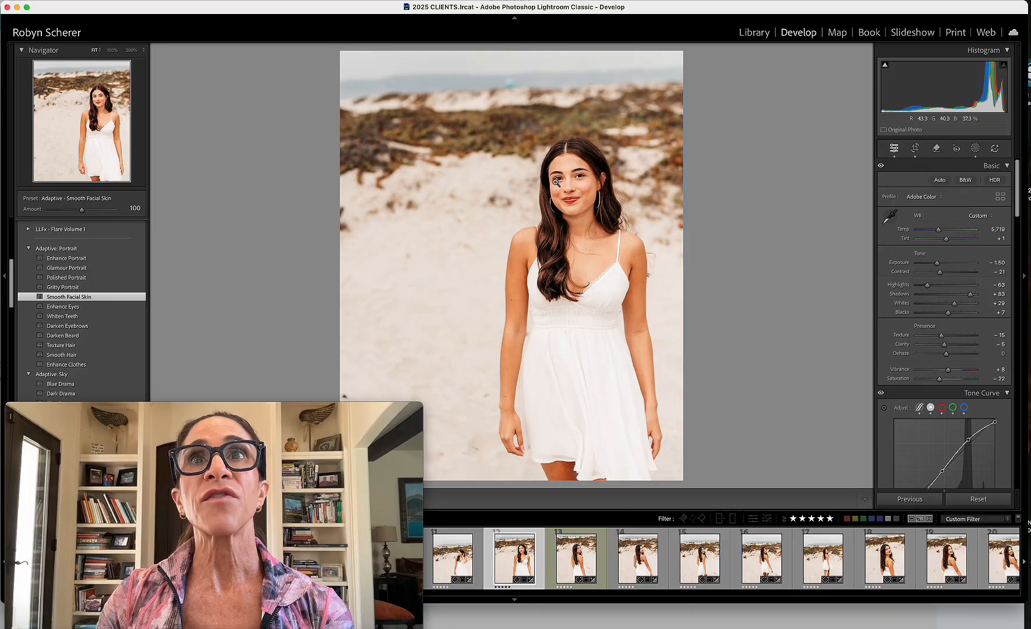
- Compare the woman's face before and after the edit at 100% and 200% zoom, examining the skin
left_click(573, 185)
left_click_drag(573, 185, 555, 242)
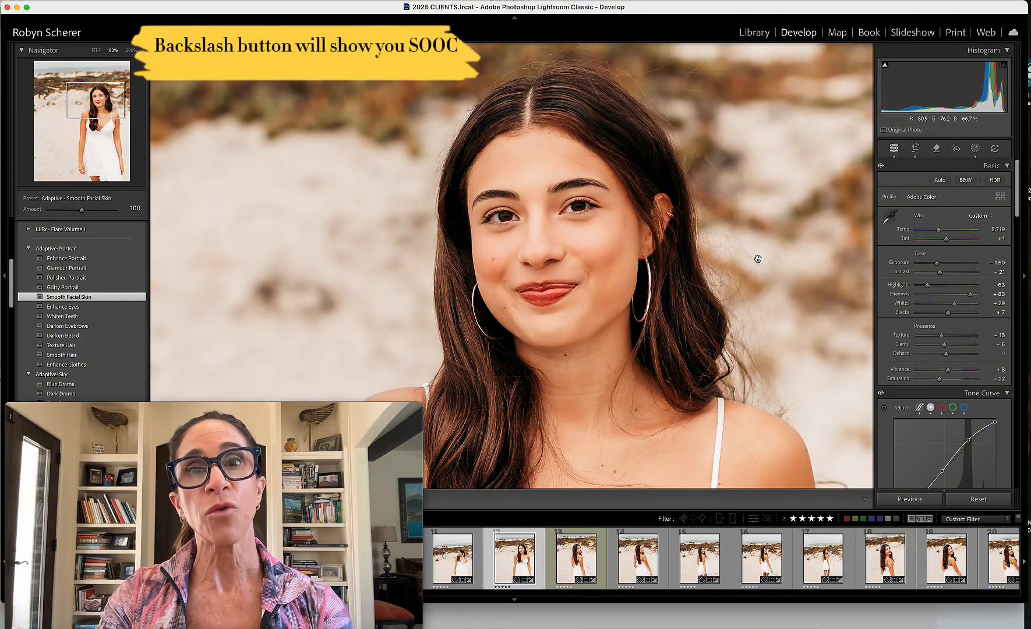
key("backslash")
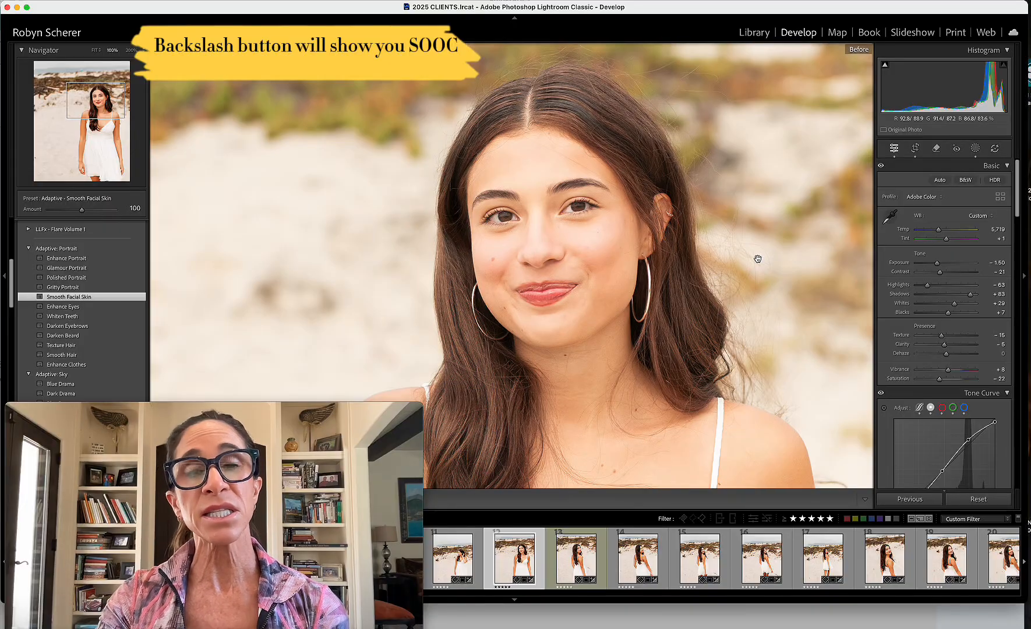
key("backslash")
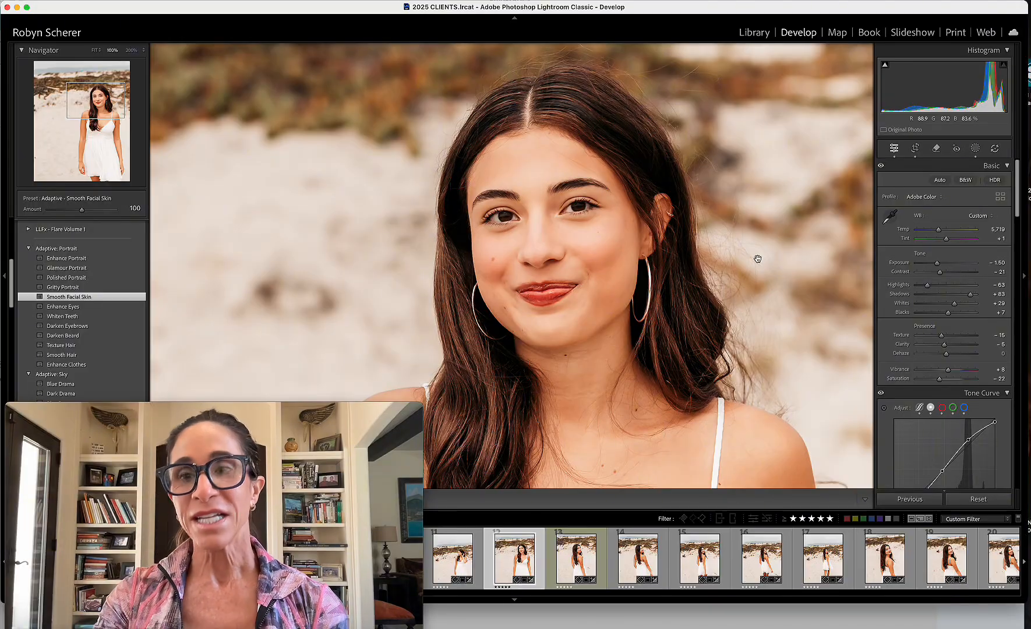
key("backslash")
key("backslash")
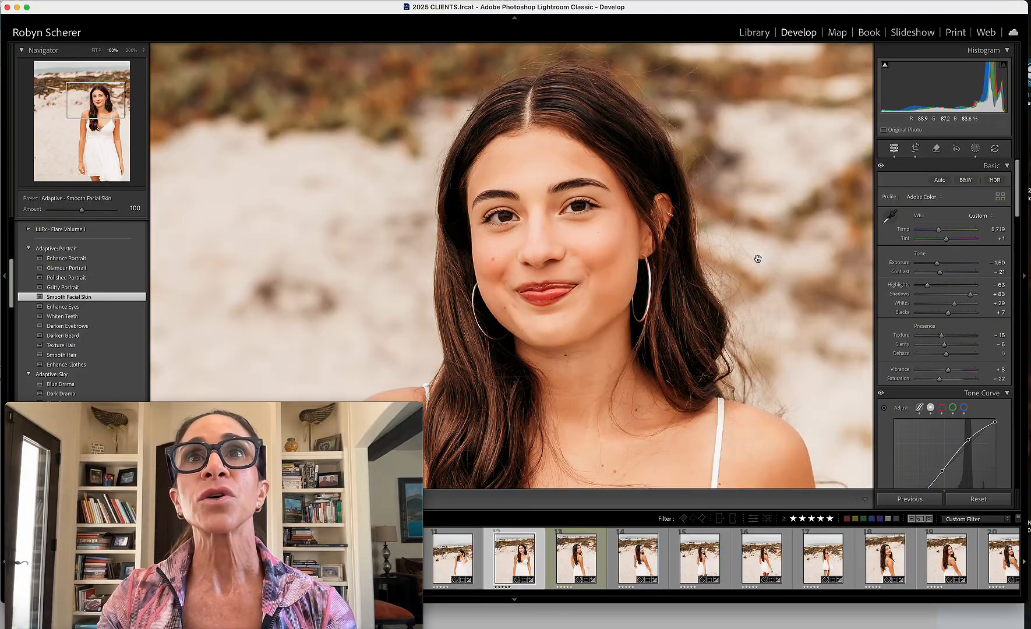
left_click(131, 51)
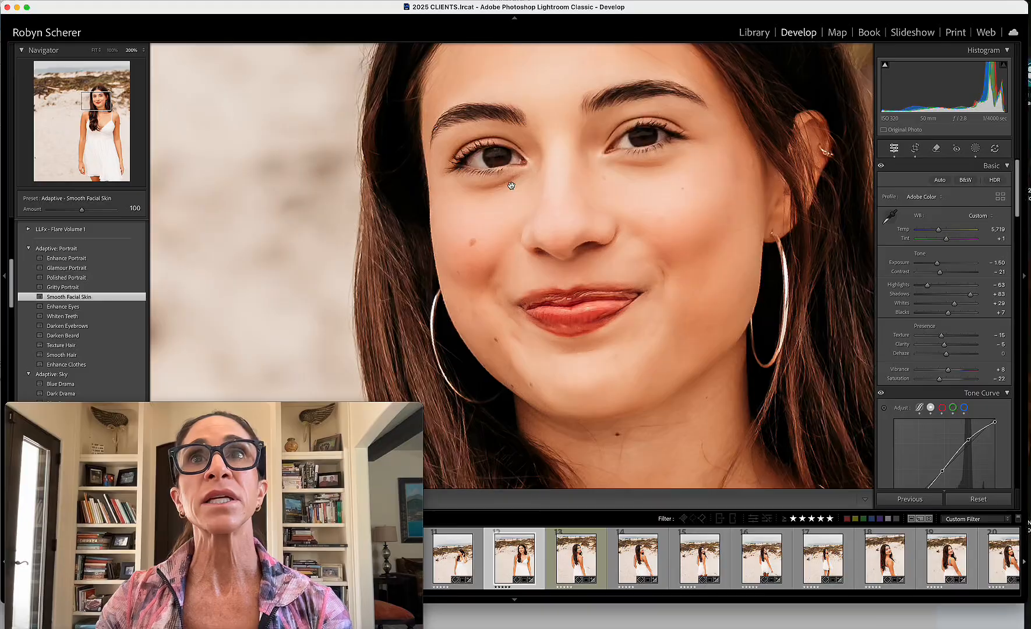
key("backslash")
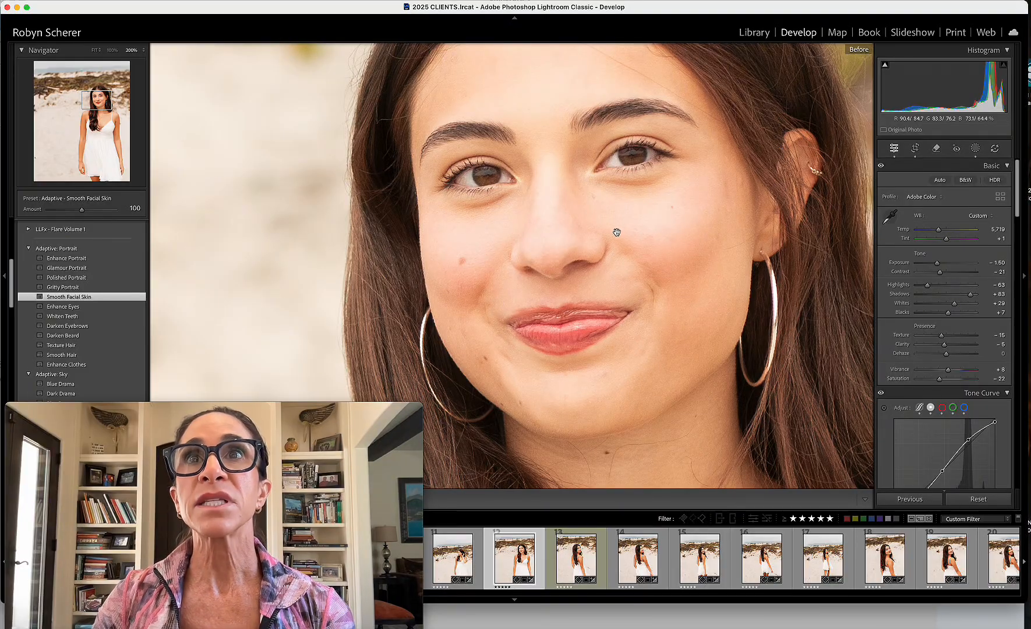
key("backslash")
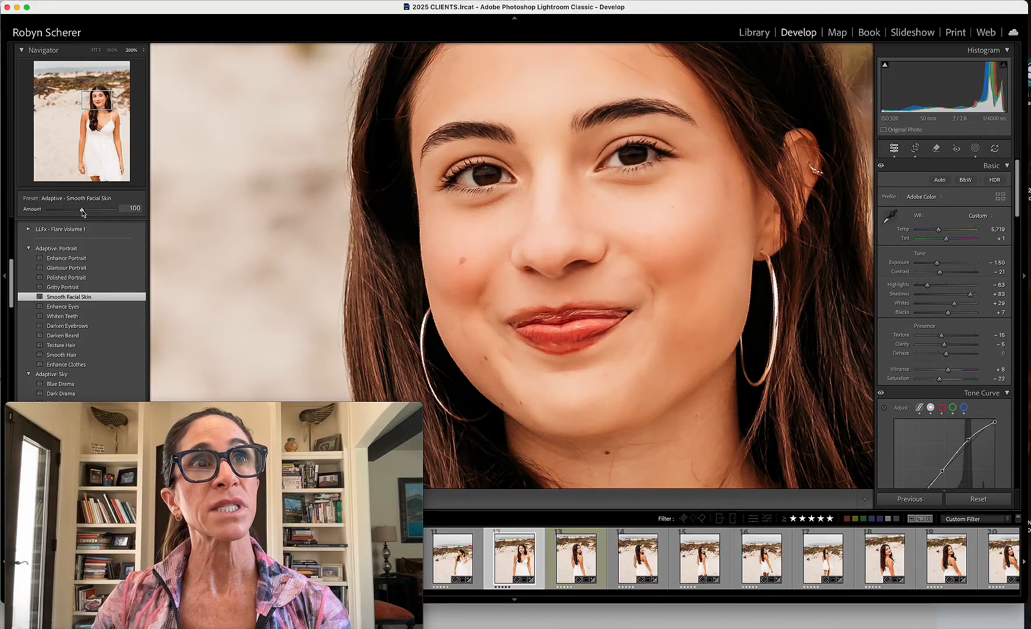
- Try the Smooth Facial Skin preset at an amount of 200 against the original, and reduce it to 107
left_click_drag(83, 212, 146, 217)
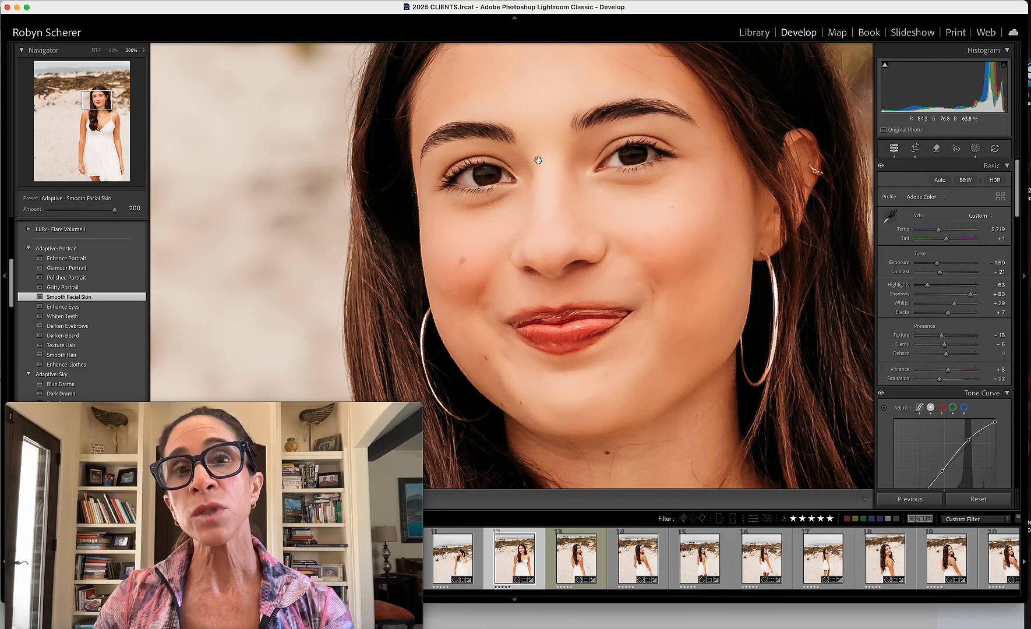
key("backslash")
key("backslash")
key("backslash")
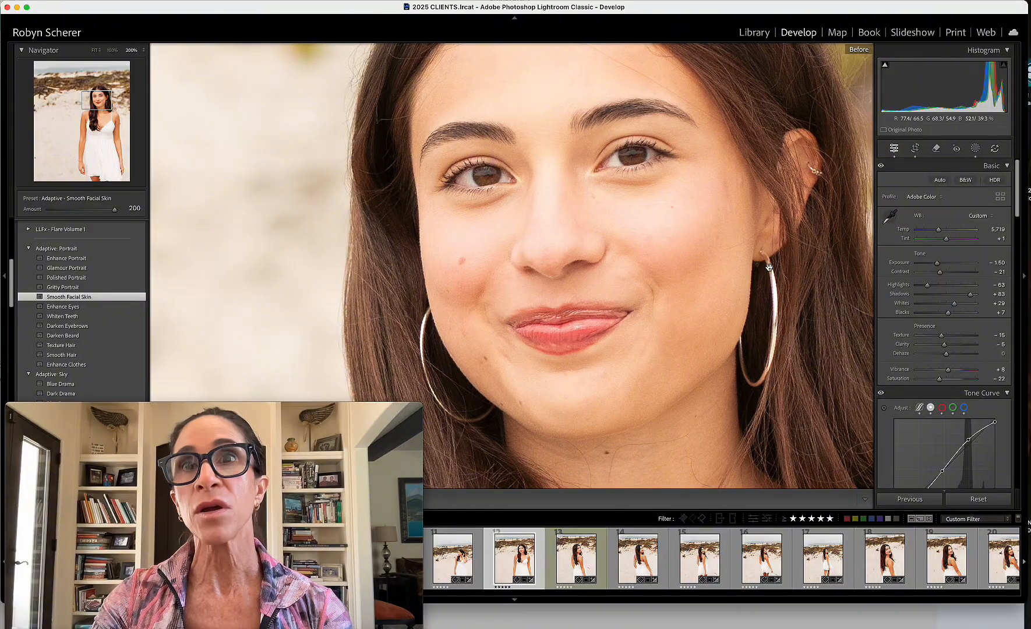
key("backslash")
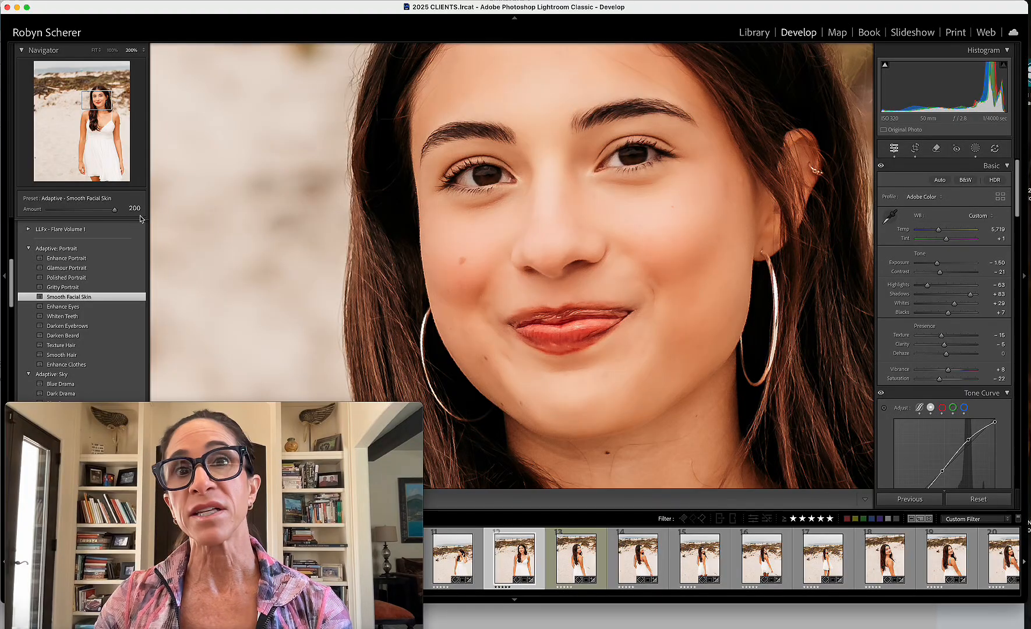
left_click_drag(115, 209, 84, 212)
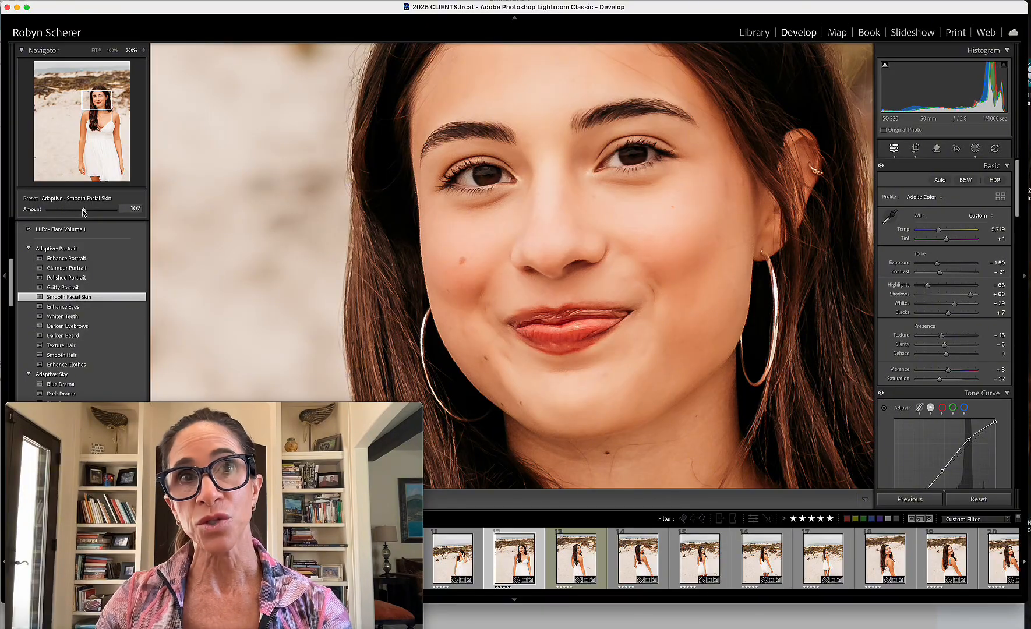
- Try the Enhance Eyes adaptive preset at an amount of 154, and delete the Eyes mask it adds
left_click(83, 307)
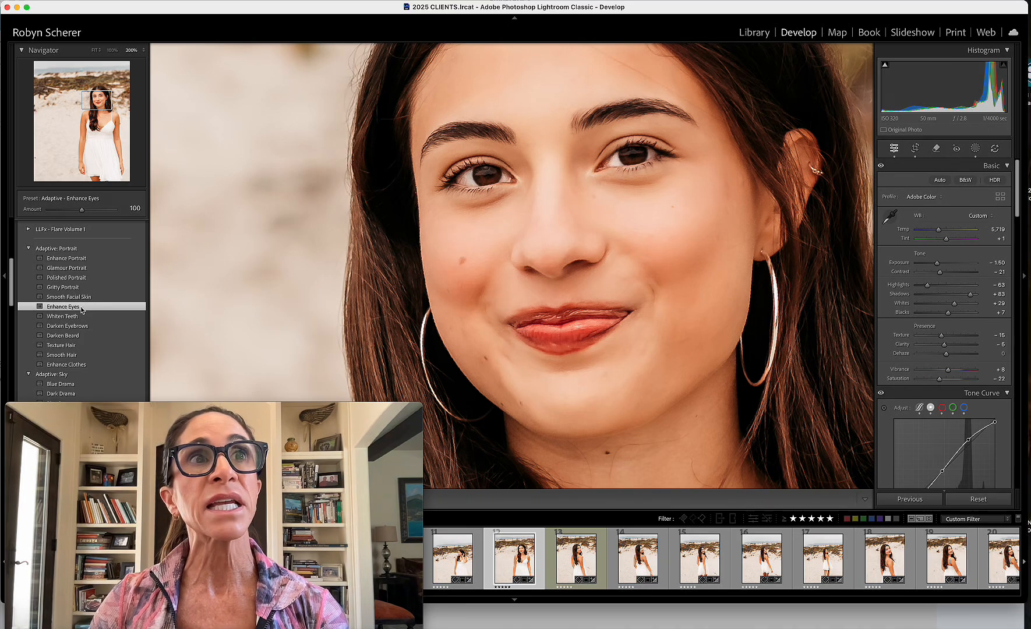
left_click_drag(82, 210, 100, 211)
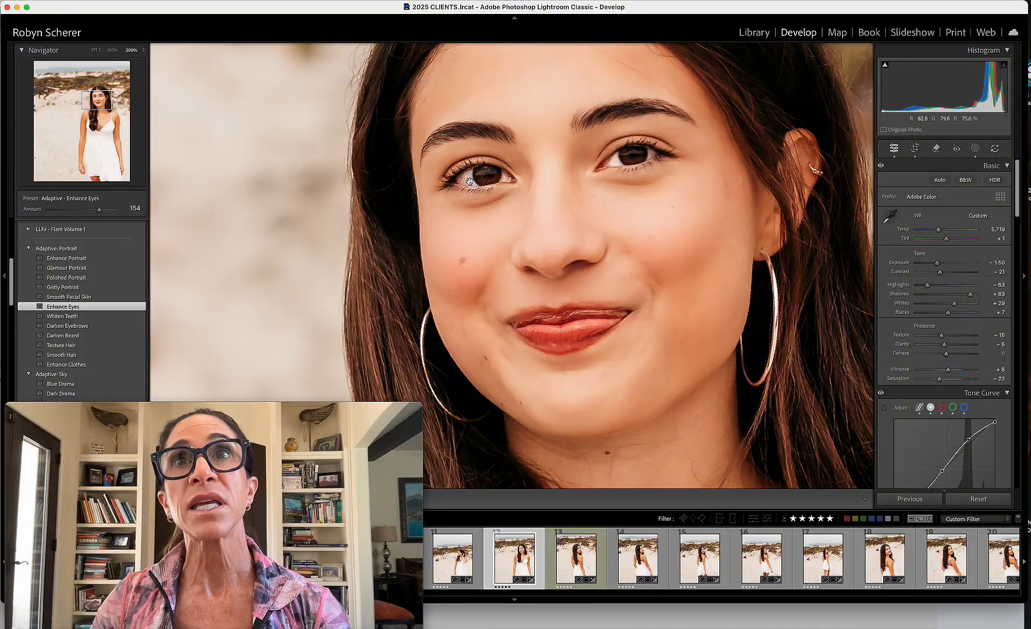
left_click(972, 147)
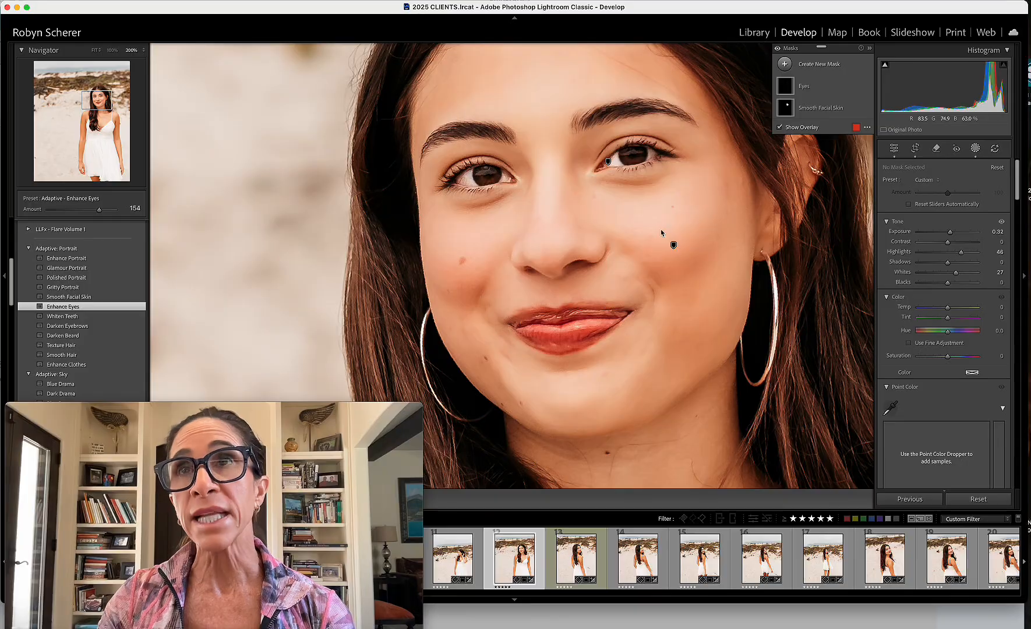
left_click(804, 86)
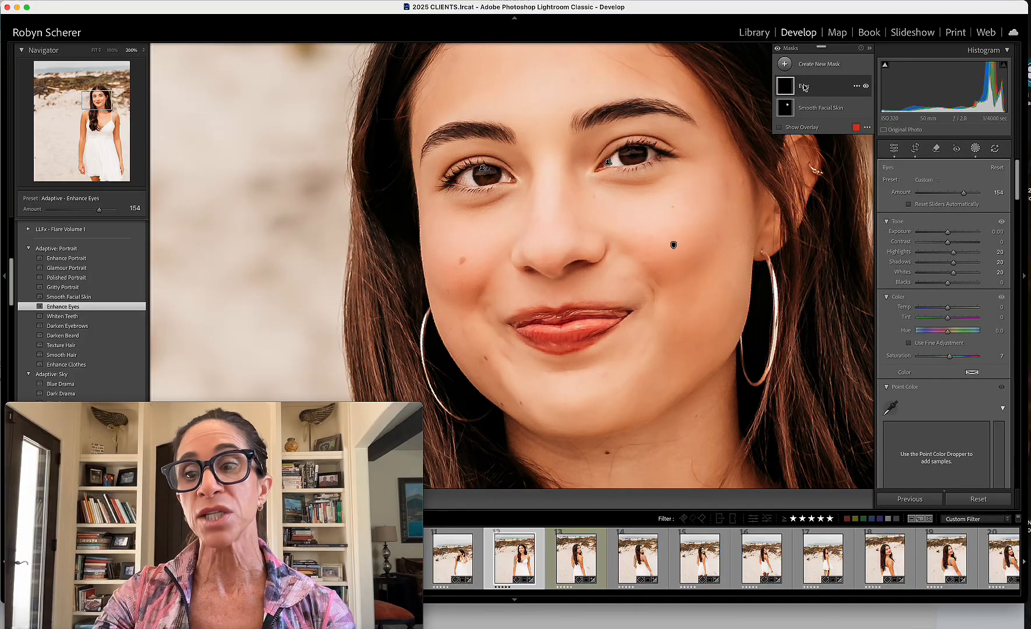
key("Delete")
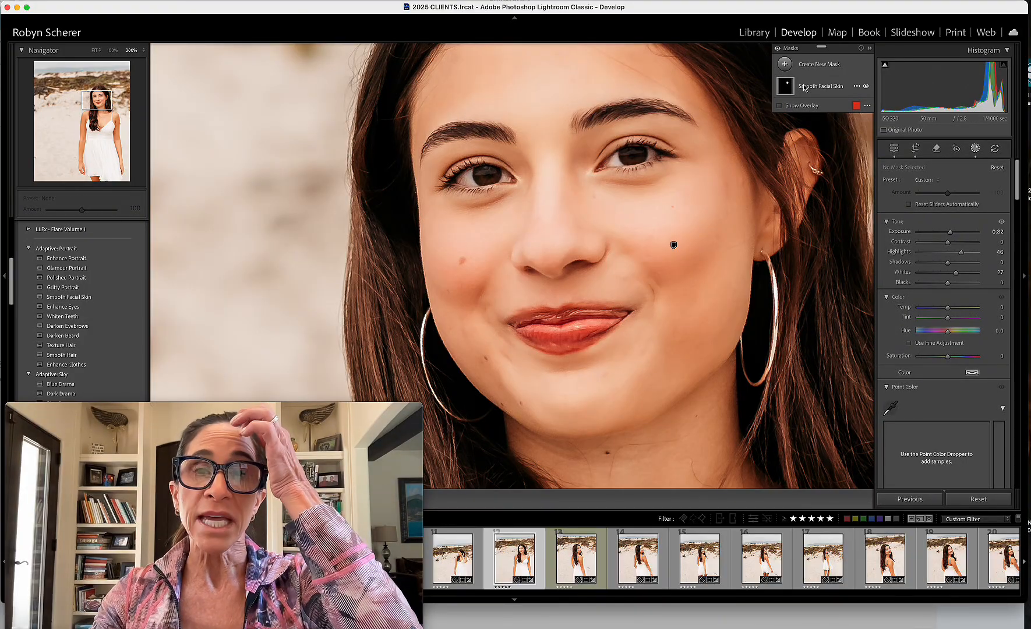
left_click(976, 149)
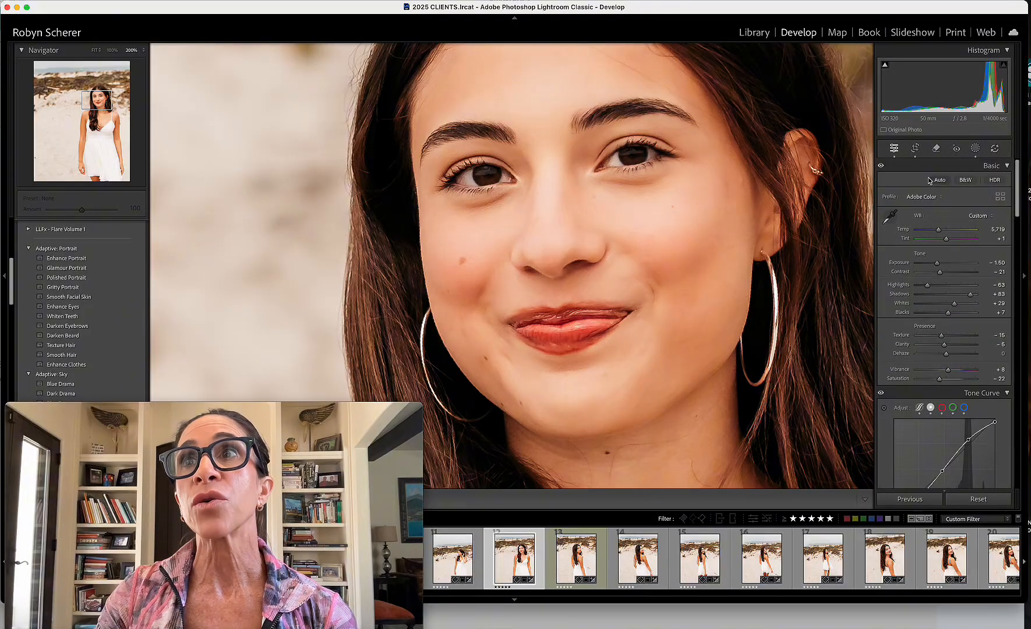
- Create a new brush mask that uses the Sharp Eyes preset
left_click(976, 149)
left_click(935, 180)
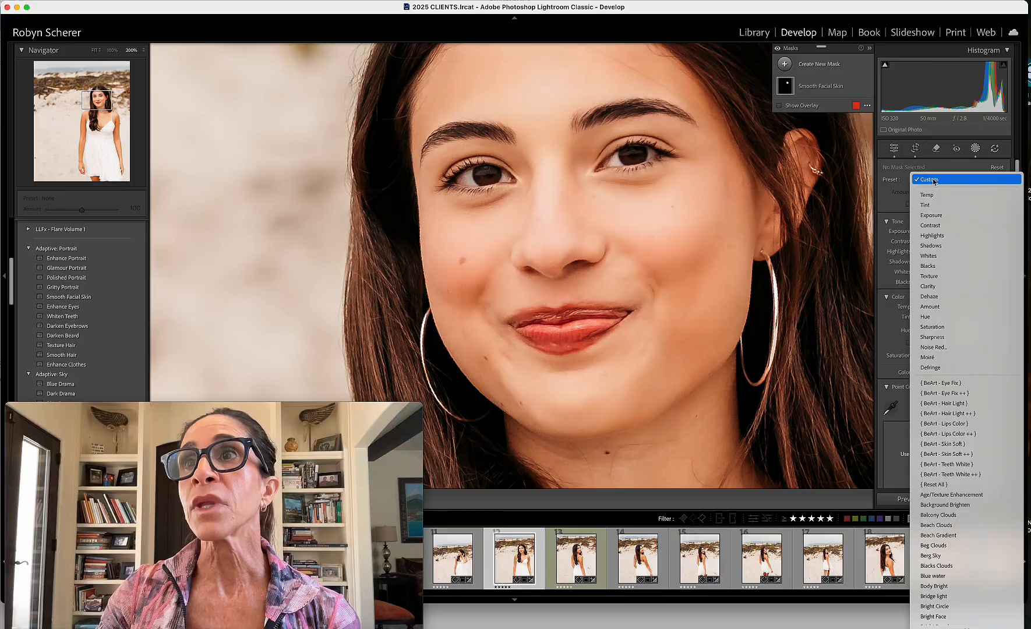
scroll(934, 182, "down", 20)
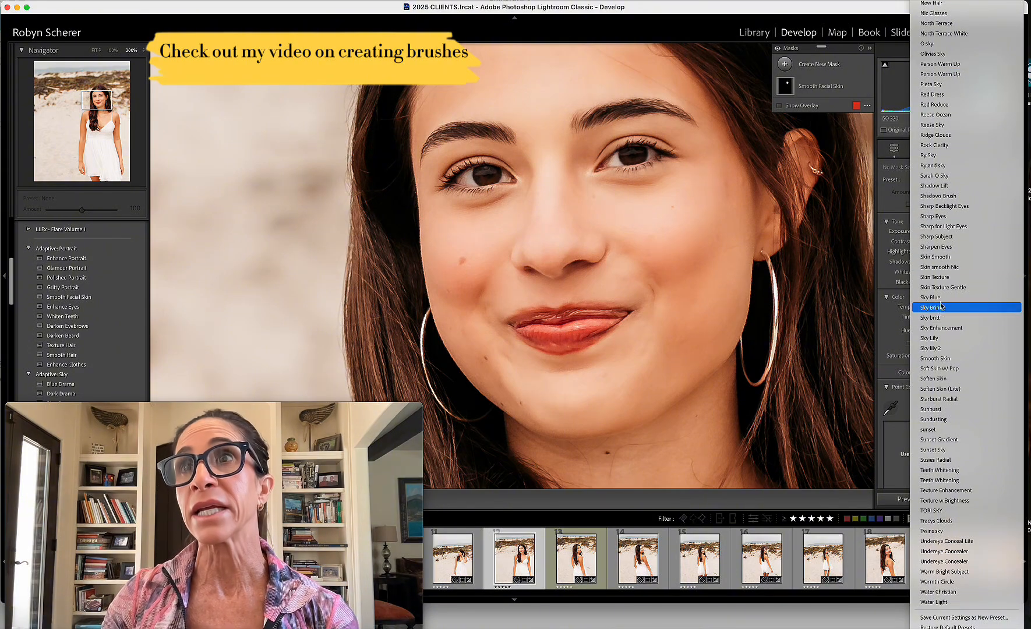
left_click(933, 216)
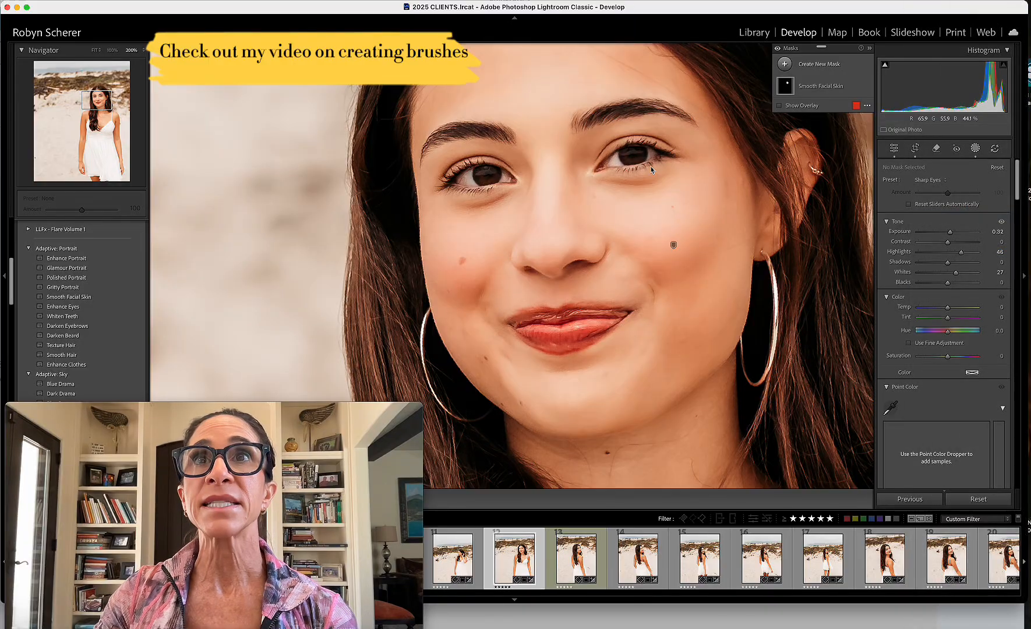
scroll(638, 156, "down", 2)
scroll(636, 155, "up", 2)
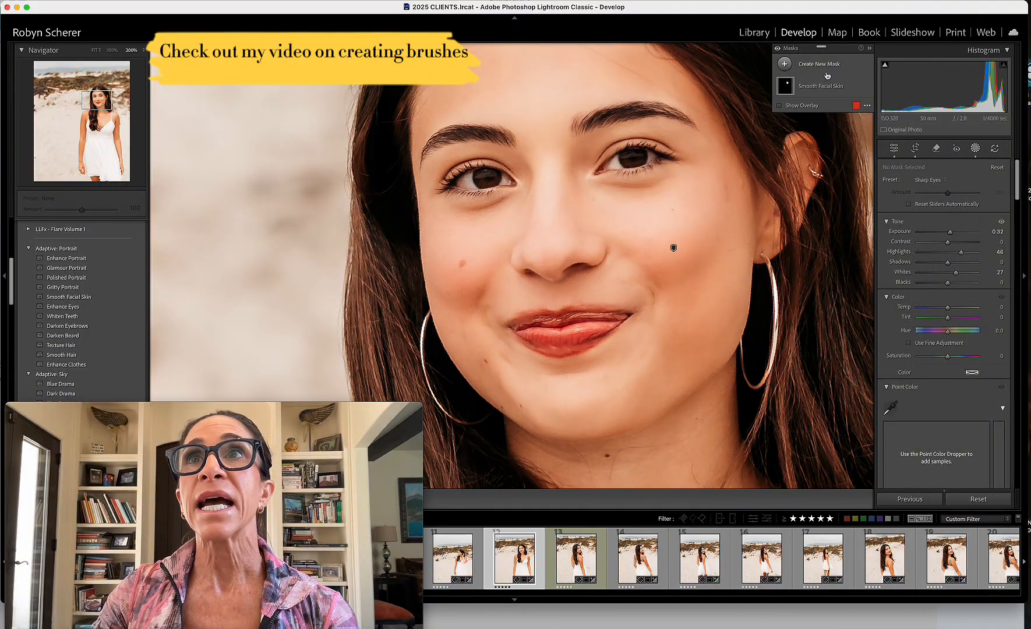
left_click(827, 65)
left_click(829, 168)
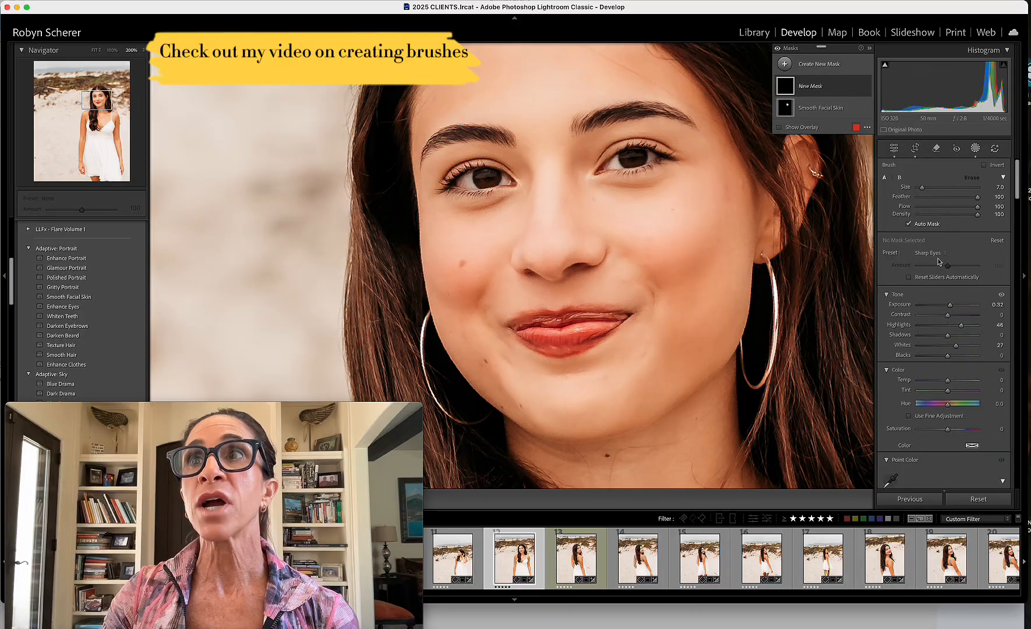
left_click(938, 255)
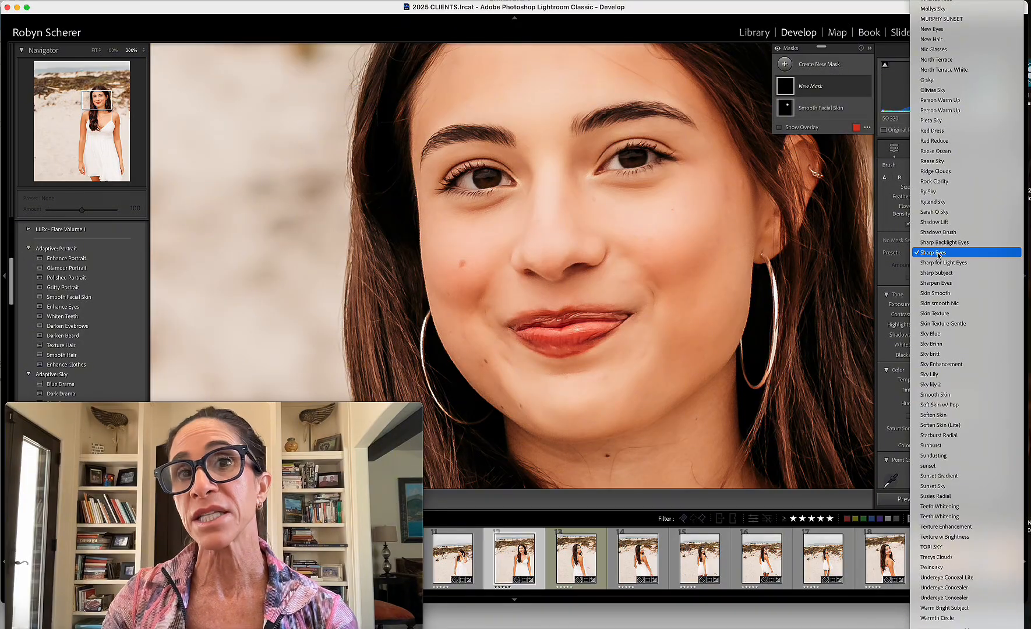
left_click(938, 254)
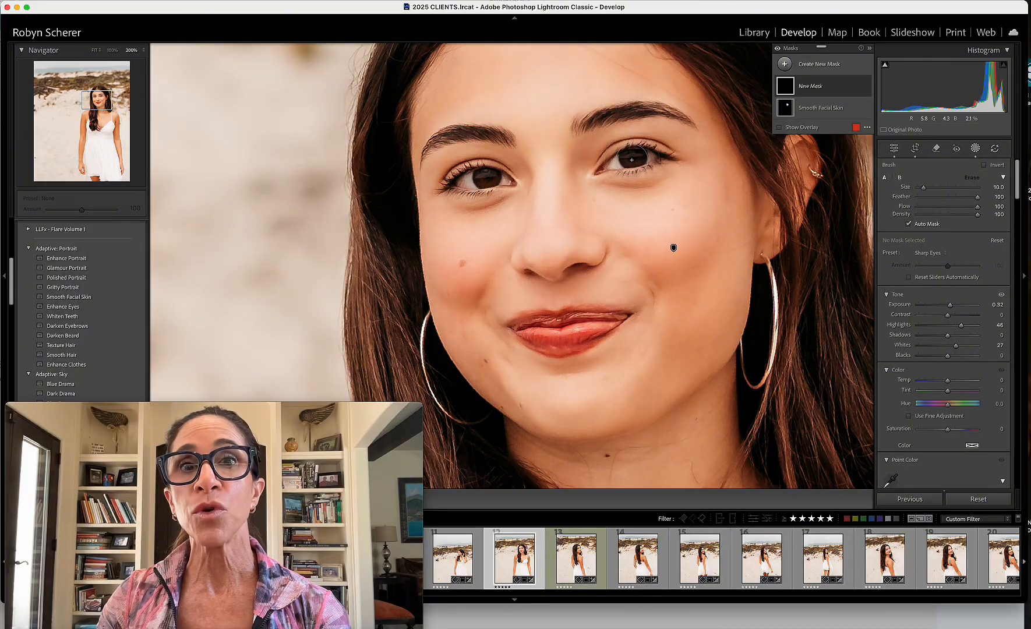
- Paint the Sharp Eyes adjustment over the irises of both eyes with the brush sized to 14
scroll(632, 159, "up", 8)
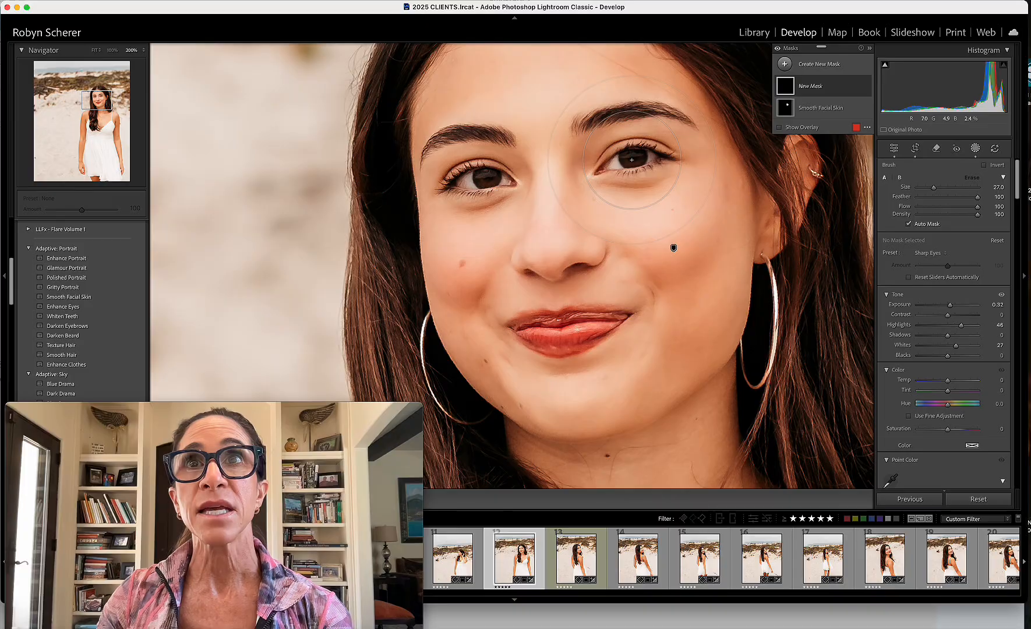
scroll(632, 159, "down", 6)
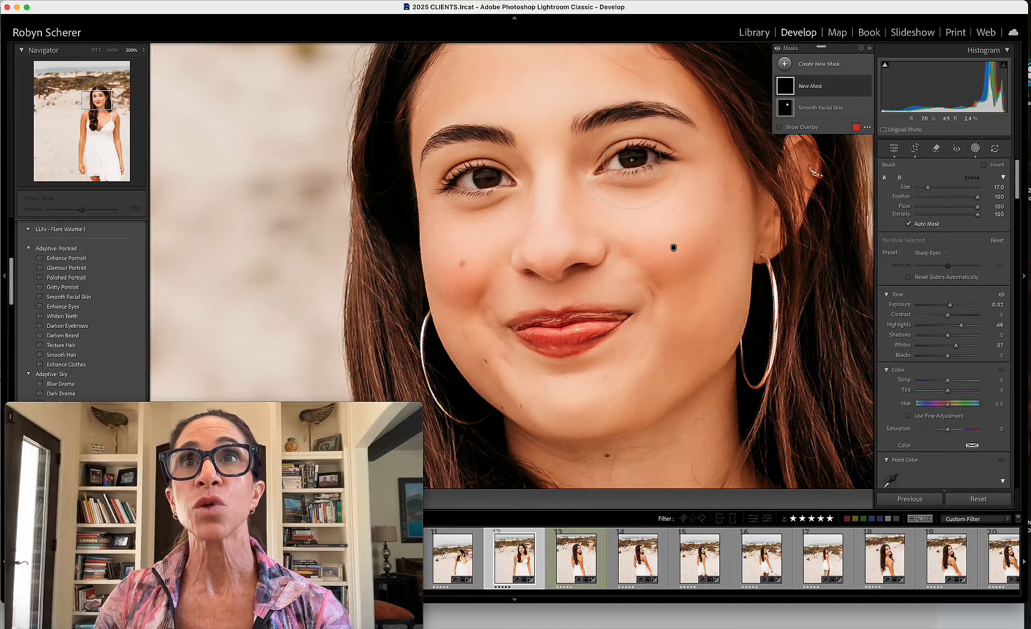
scroll(632, 159, "down", 1)
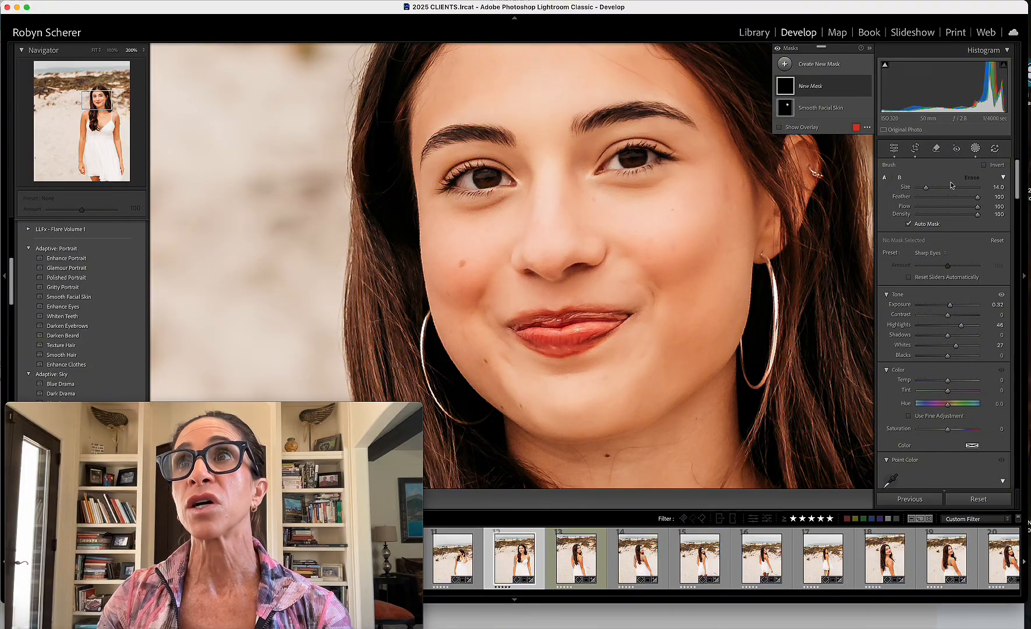
mouse_move(926, 187)
left_mouse_down()
mouse_move(945, 188)
mouse_move(926, 188)
left_mouse_up()
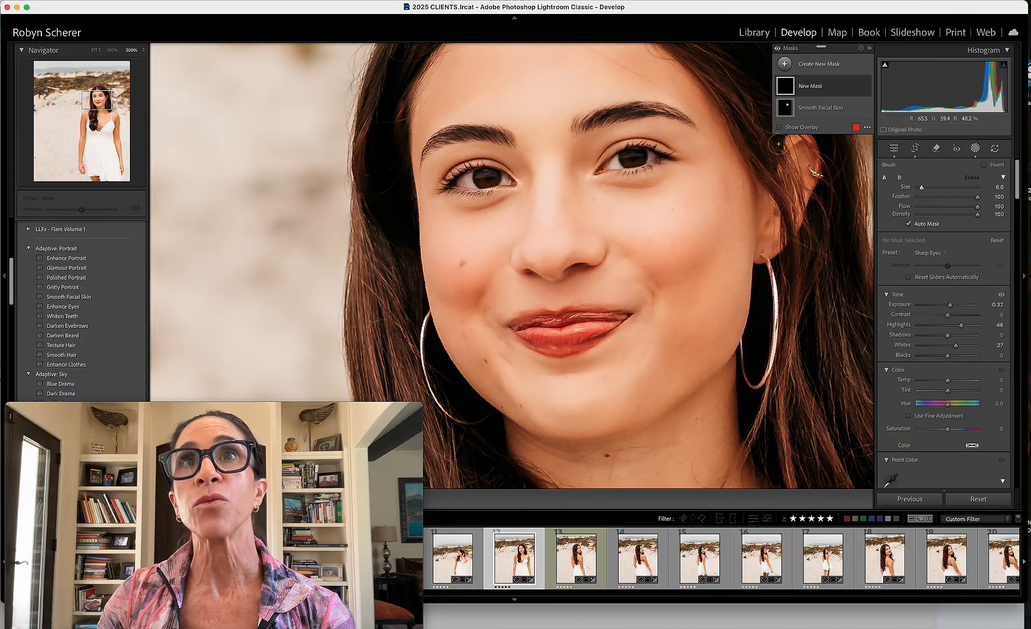
left_click(632, 156)
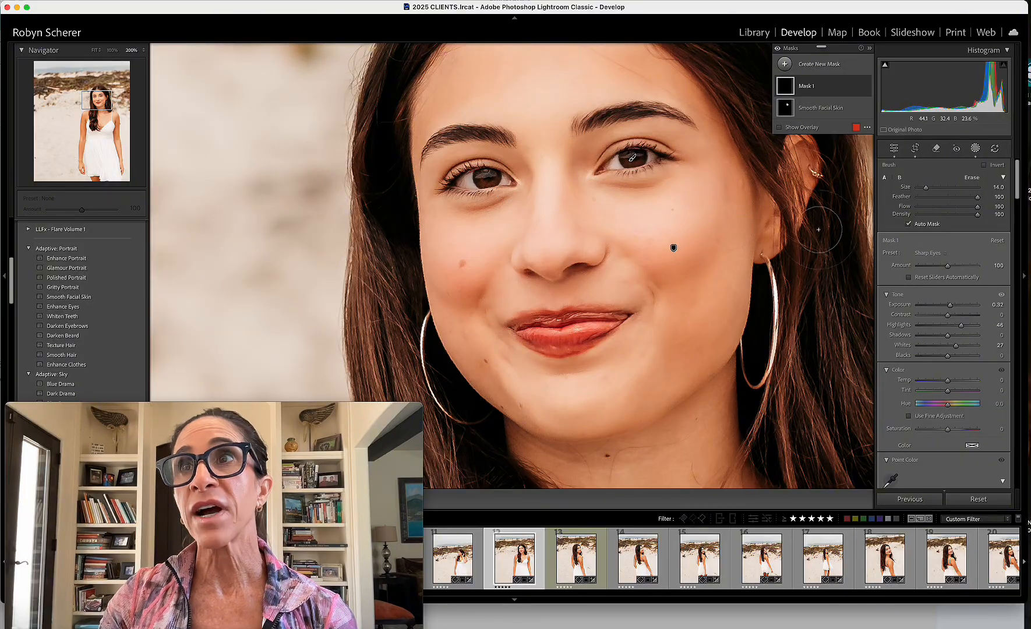
- Fine-tune the eye mask's amount and compare the edited face with the original photo
mouse_move(951, 269)
left_mouse_down()
mouse_move(983, 269)
mouse_move(927, 268)
mouse_move(951, 268)
left_mouse_up()
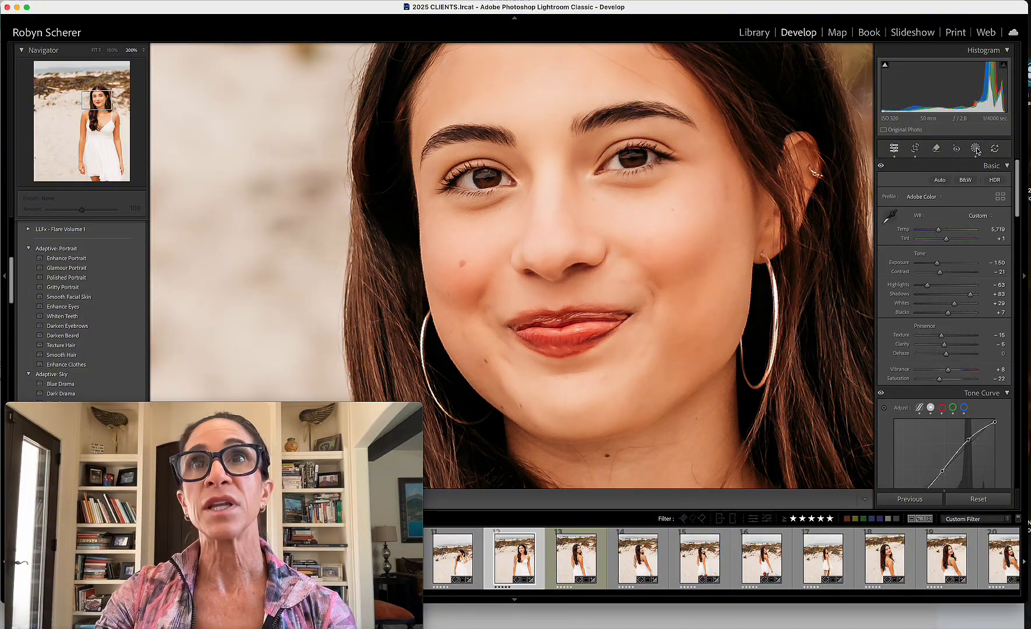
key("backslash")
key("backslash")
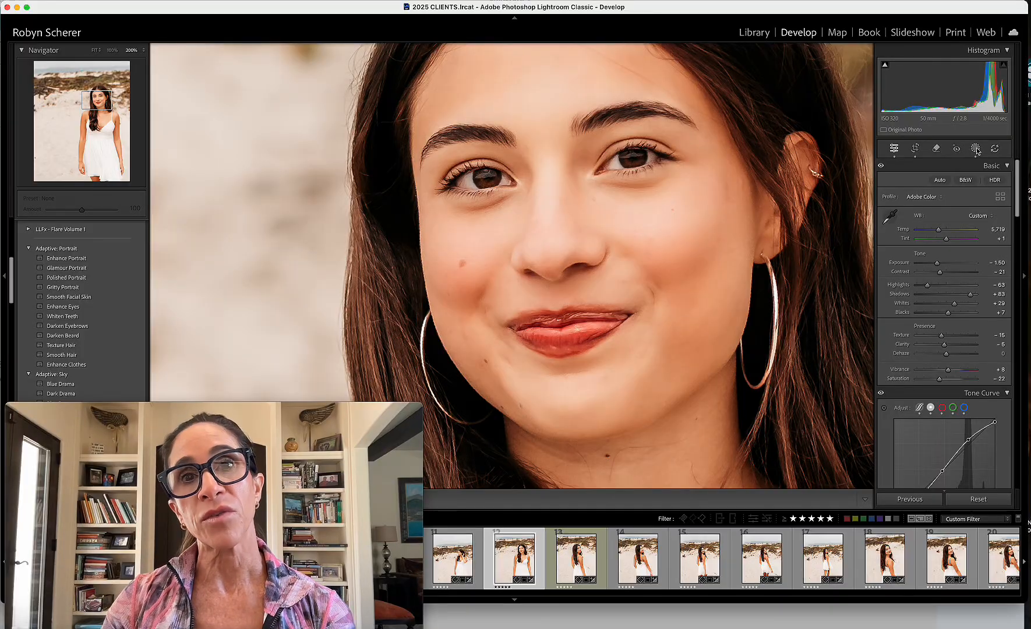
- Apply the Texture Hair adaptive portrait preset to the whole photo and set its amount to 97
left_click(727, 211)
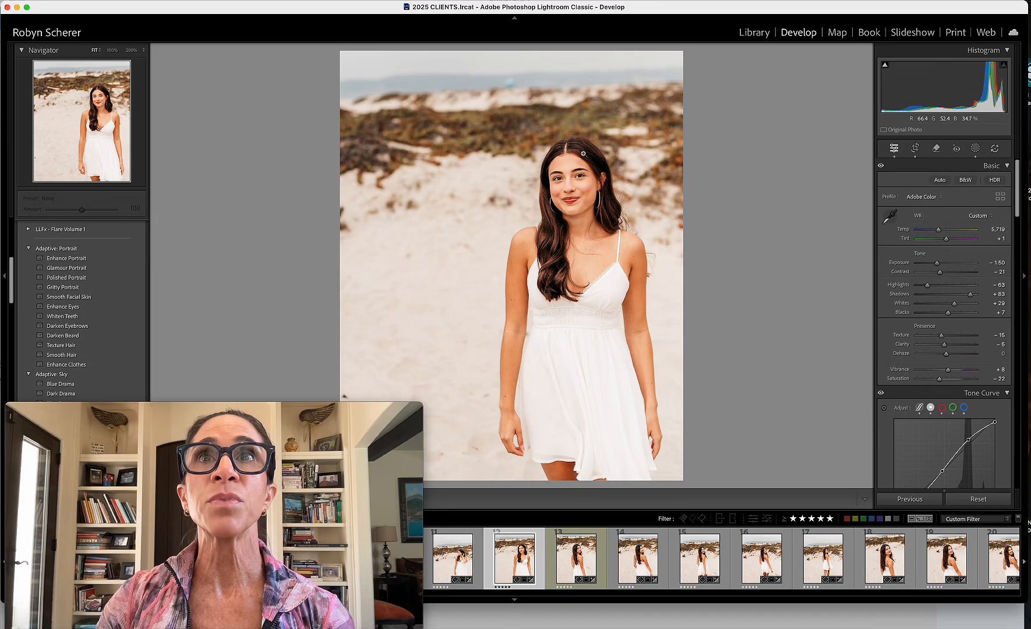
left_click(97, 346)
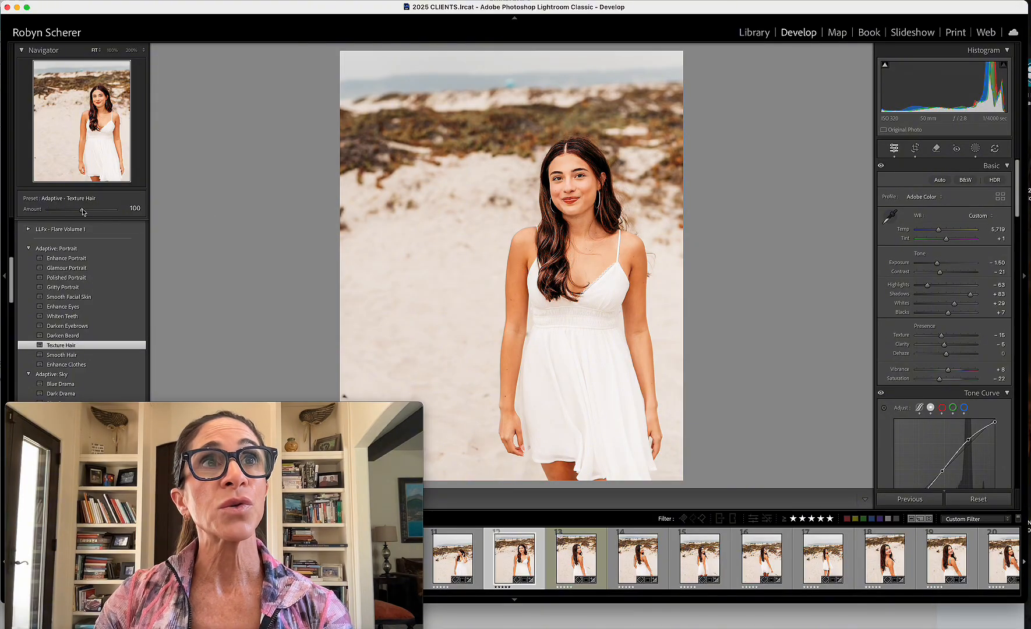
mouse_move(82, 209)
left_mouse_down()
mouse_move(65, 210)
mouse_move(112, 213)
mouse_move(81, 212)
left_mouse_up()
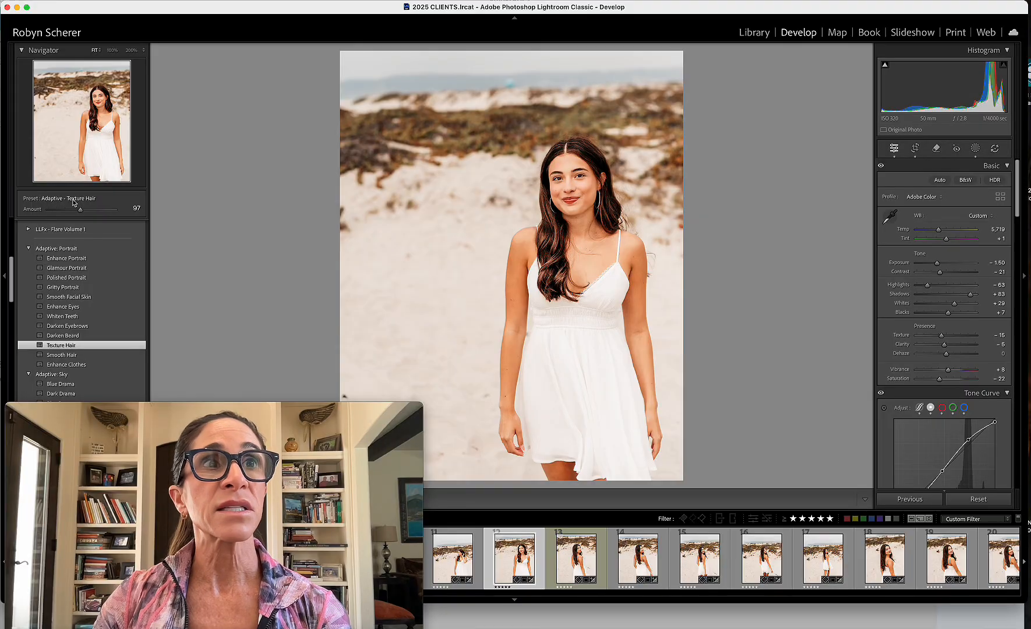
- Apply the Glamour Portrait adaptive preset at an amount of 100 and compare the result with the original photo
left_click(83, 270)
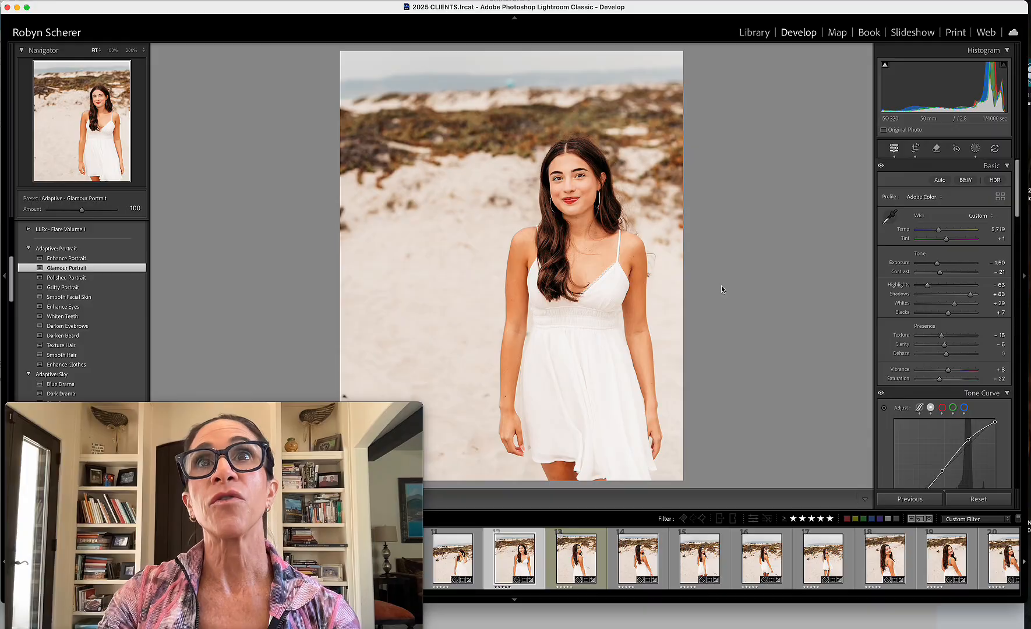
key("backslash")
key("backslash")
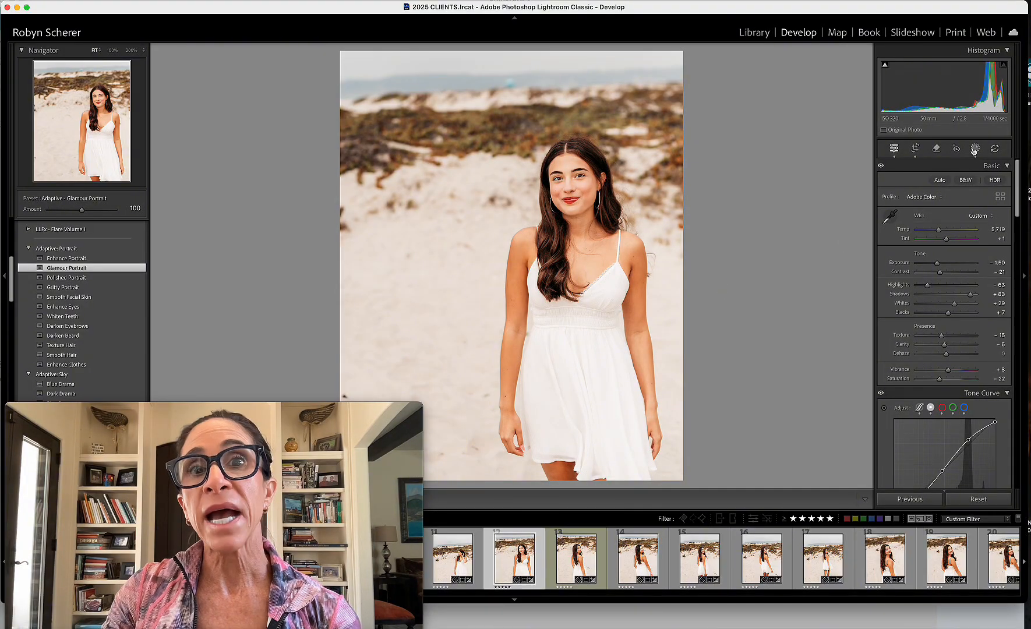
- Delete the Lips mask from the portrait's masks and compare the edit with the original photo
left_click(974, 149)
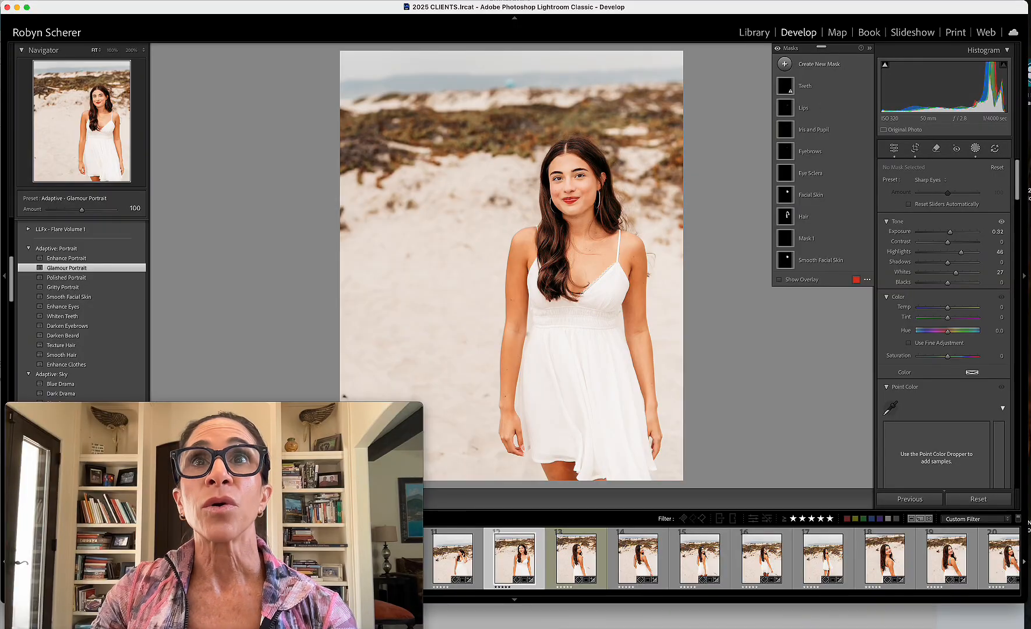
left_click(807, 111)
key("Delete")
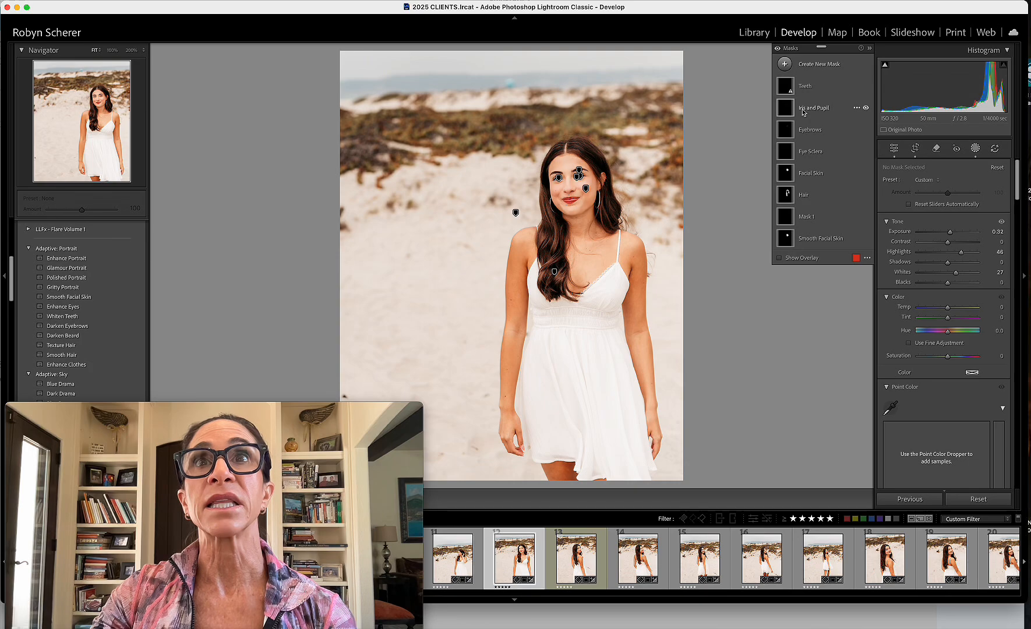
left_click(975, 150)
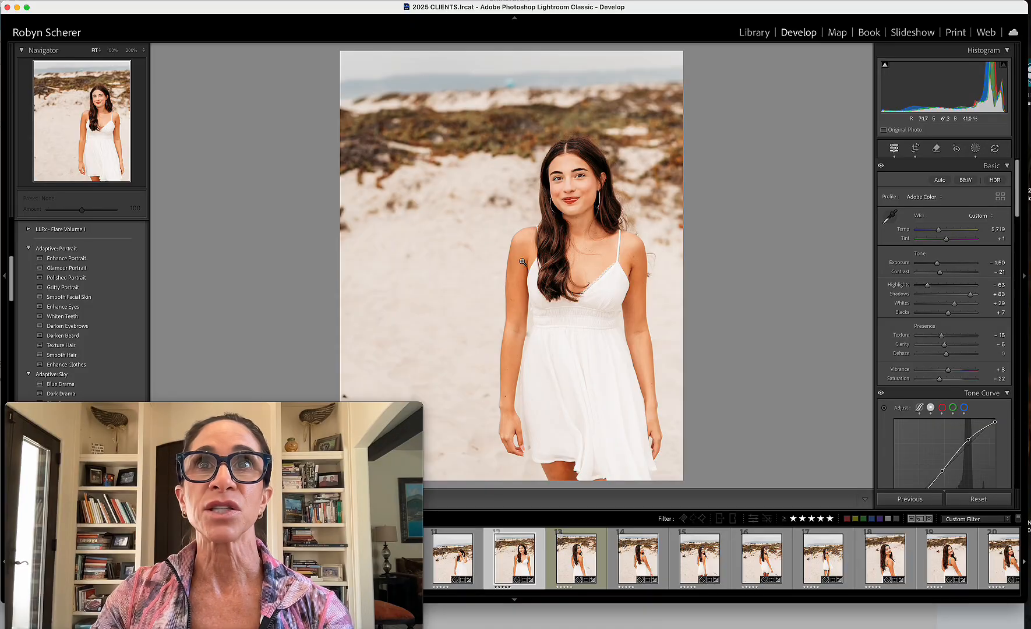
key("backslash")
key("backslash")
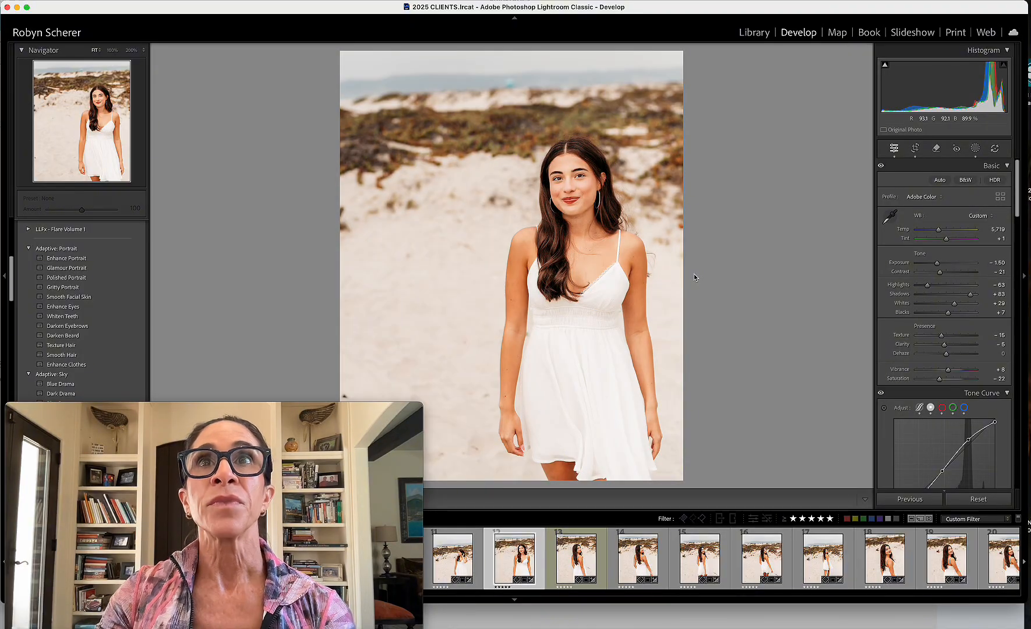
- Try removing the stray hair across the forehead with a size 8 Remove brush, without generative AI
left_click(580, 184)
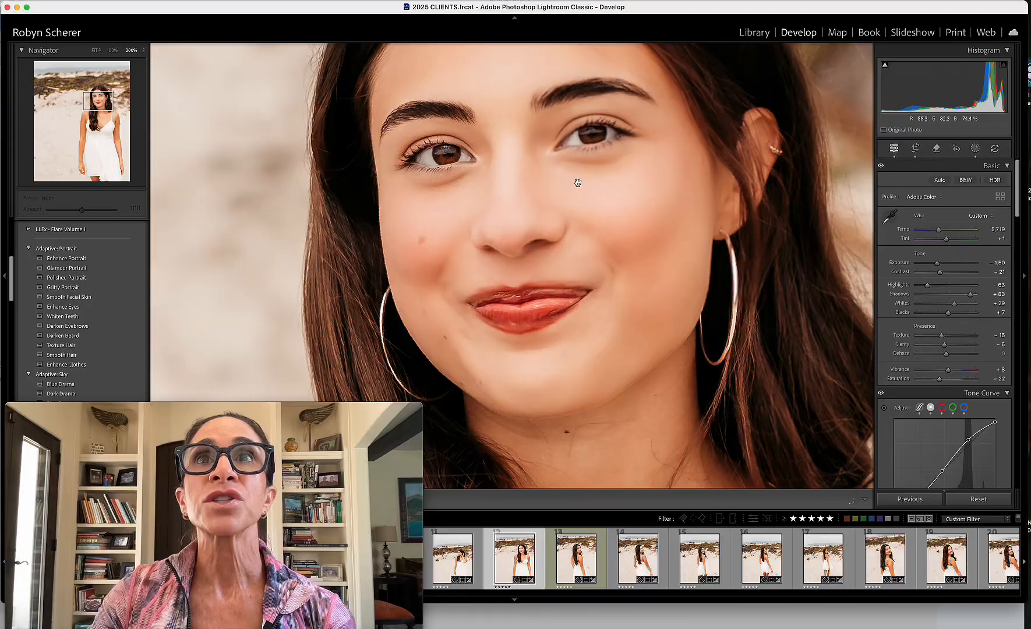
left_click_drag(599, 192, 664, 326)
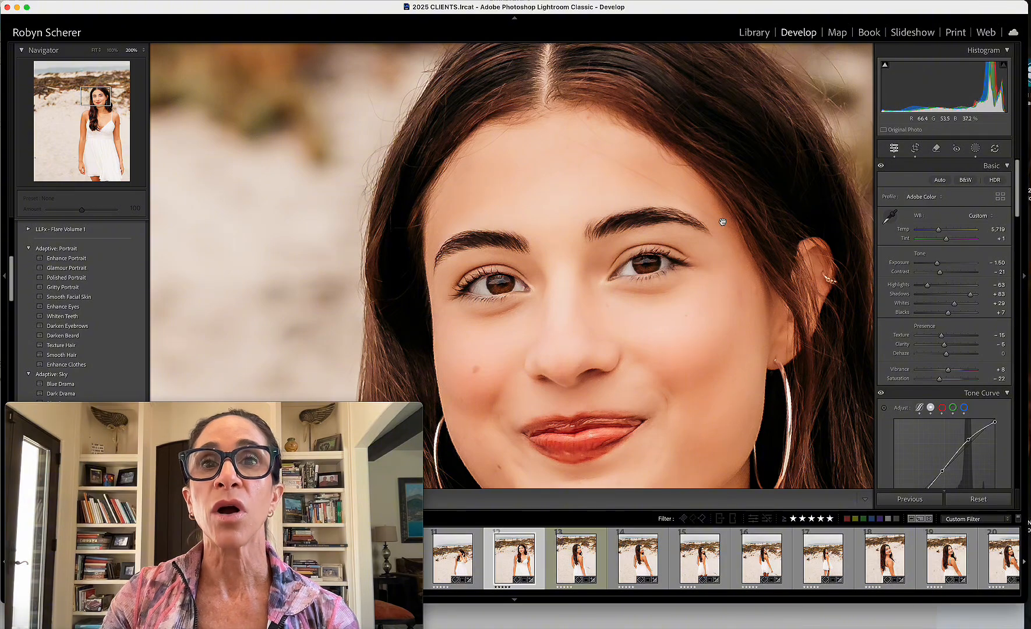
left_click(937, 148)
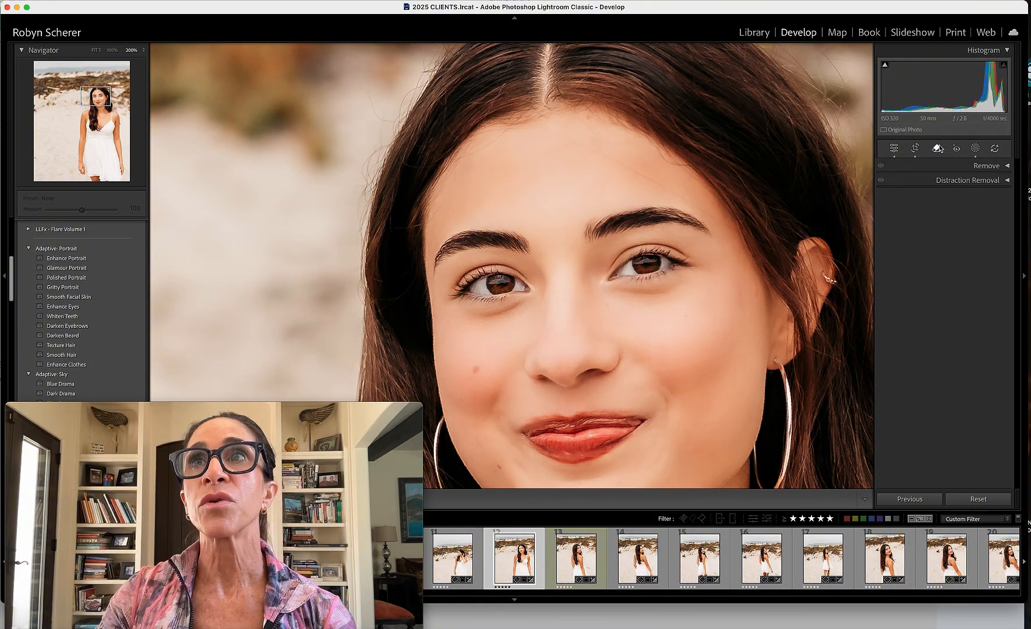
left_click(967, 169)
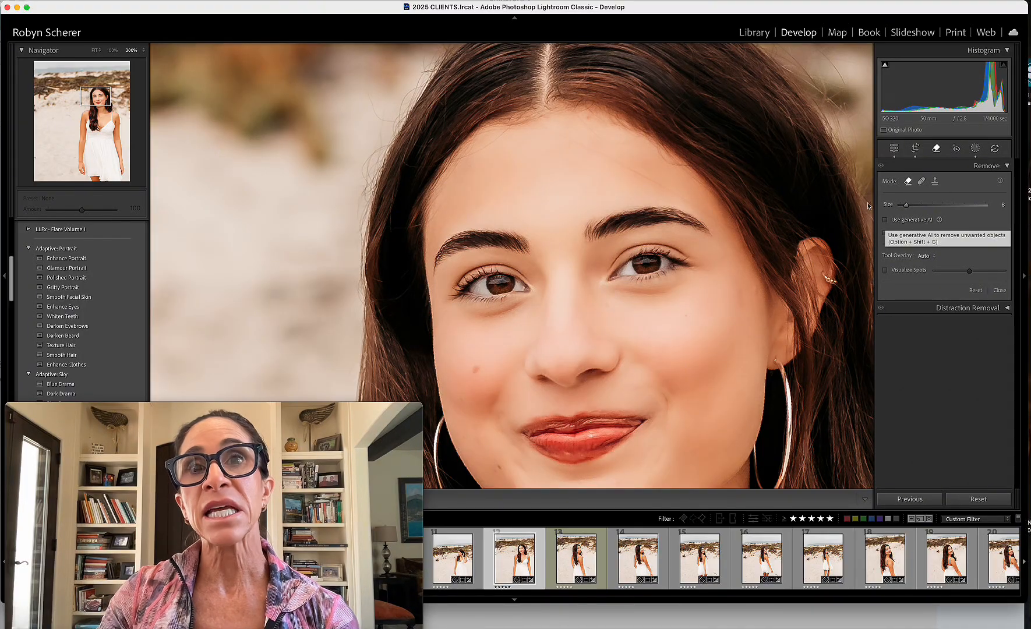
left_click_drag(734, 228, 547, 124)
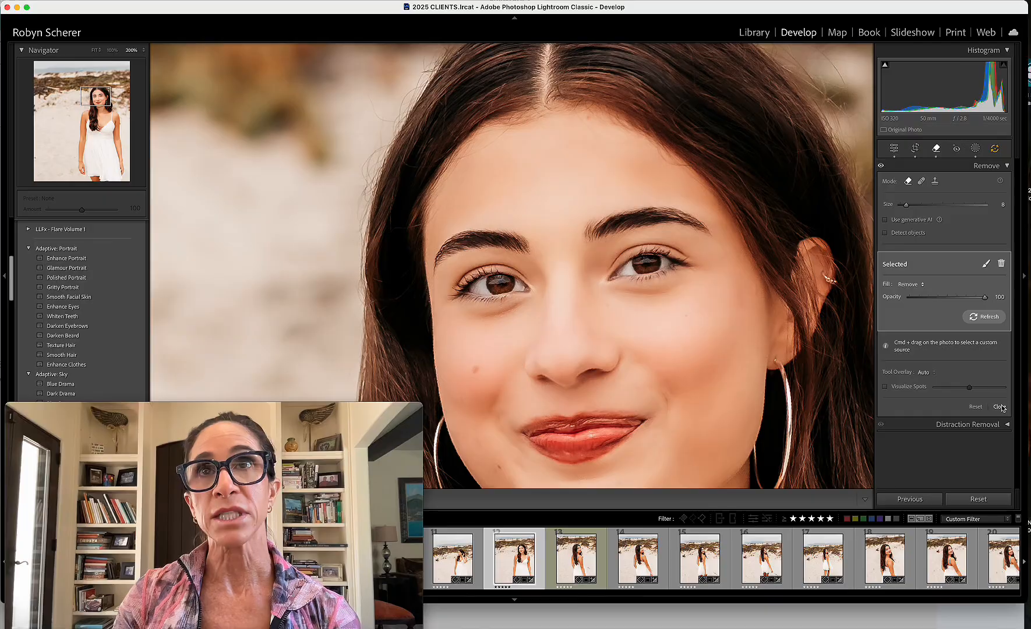
key("backslash")
key("backslash")
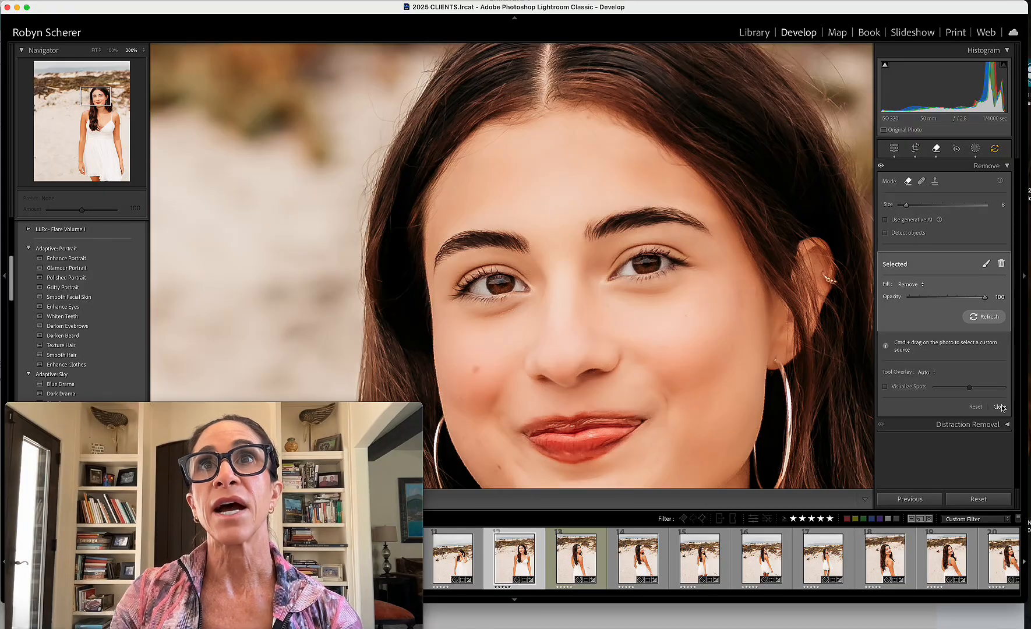
left_click(643, 175)
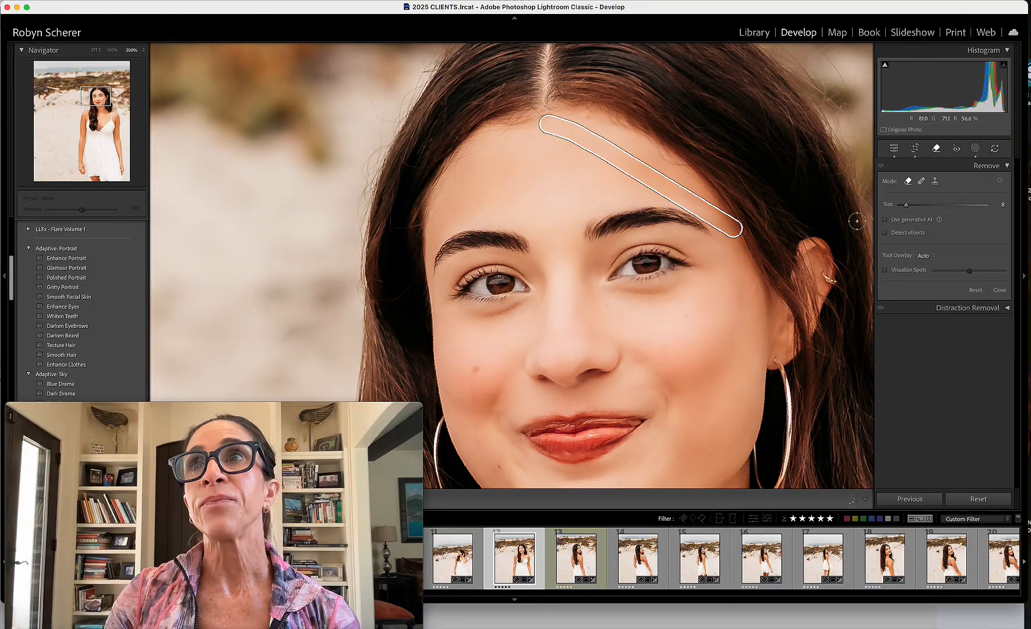
- Enable generative AI for the Remove tool and remove the stray hairs along the forehead with three brush strokes
left_click(886, 220)
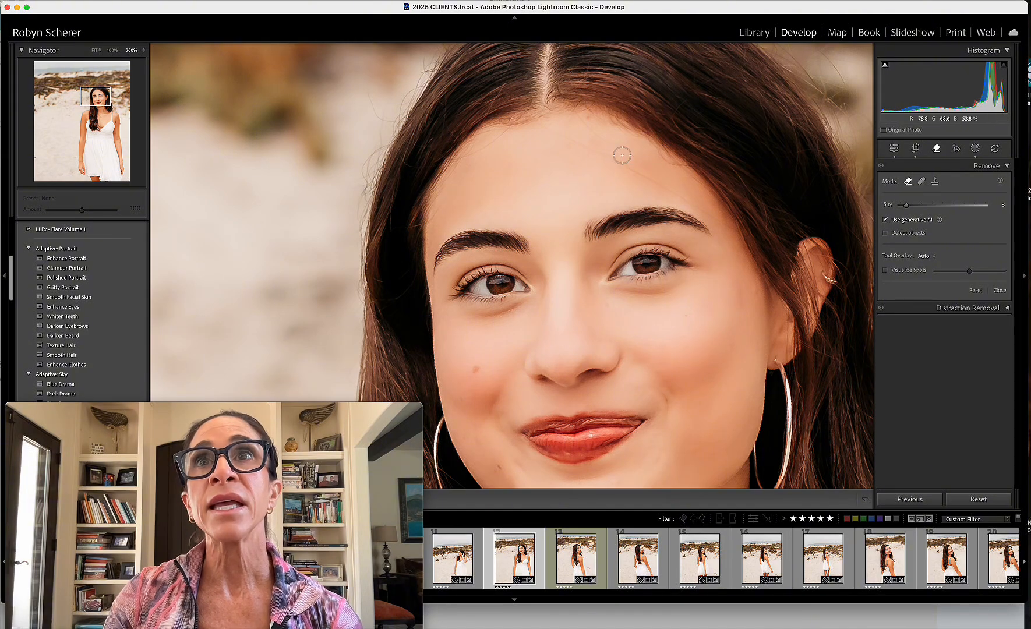
left_click_drag(577, 123, 629, 143)
left_click_drag(546, 123, 658, 186)
left_click_drag(746, 236, 647, 170)
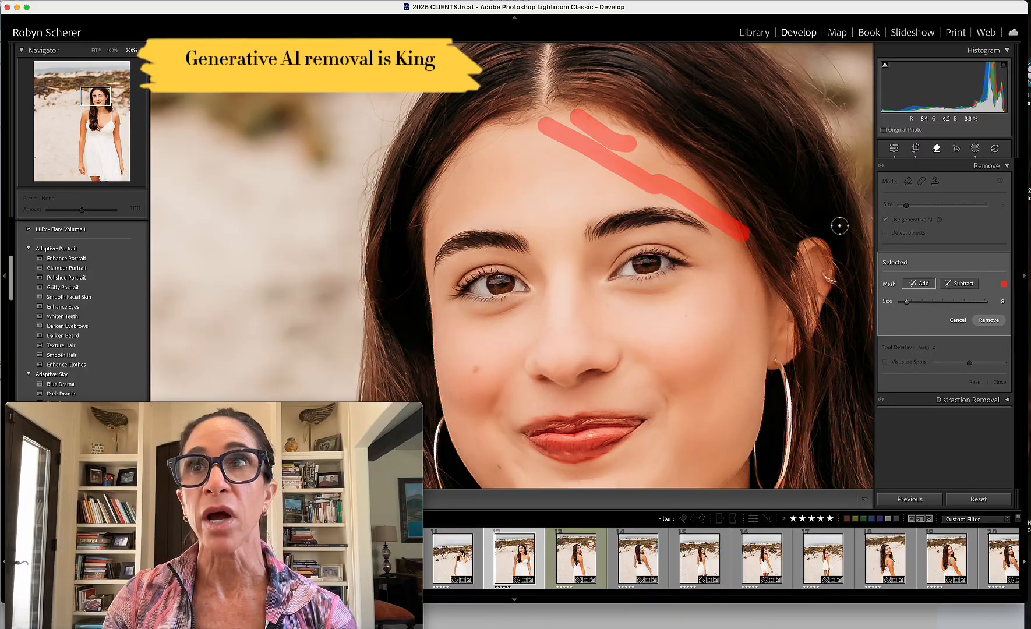
left_click(962, 285)
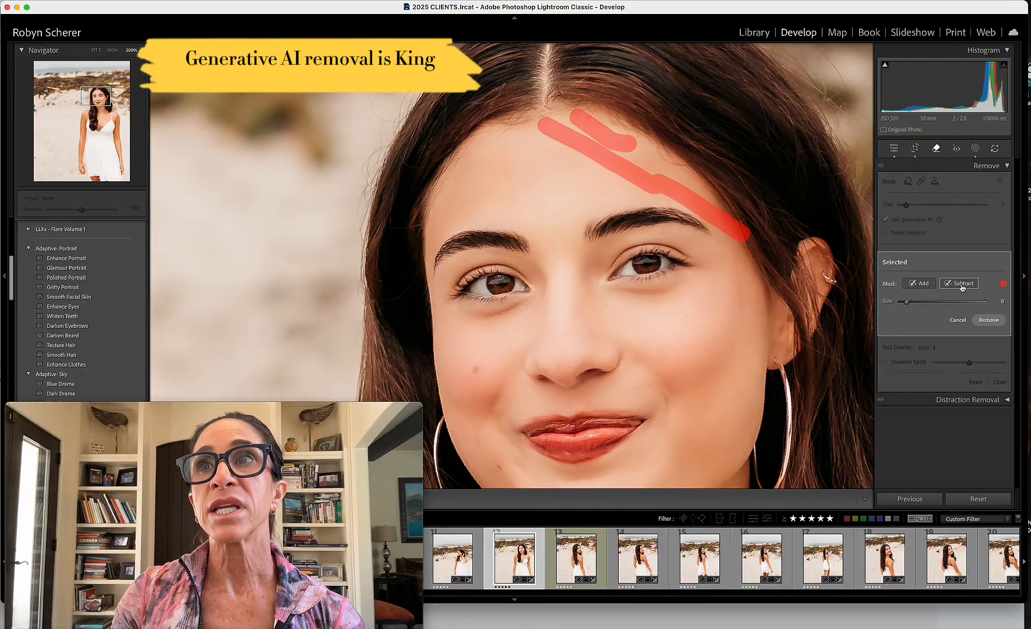
left_click(984, 322)
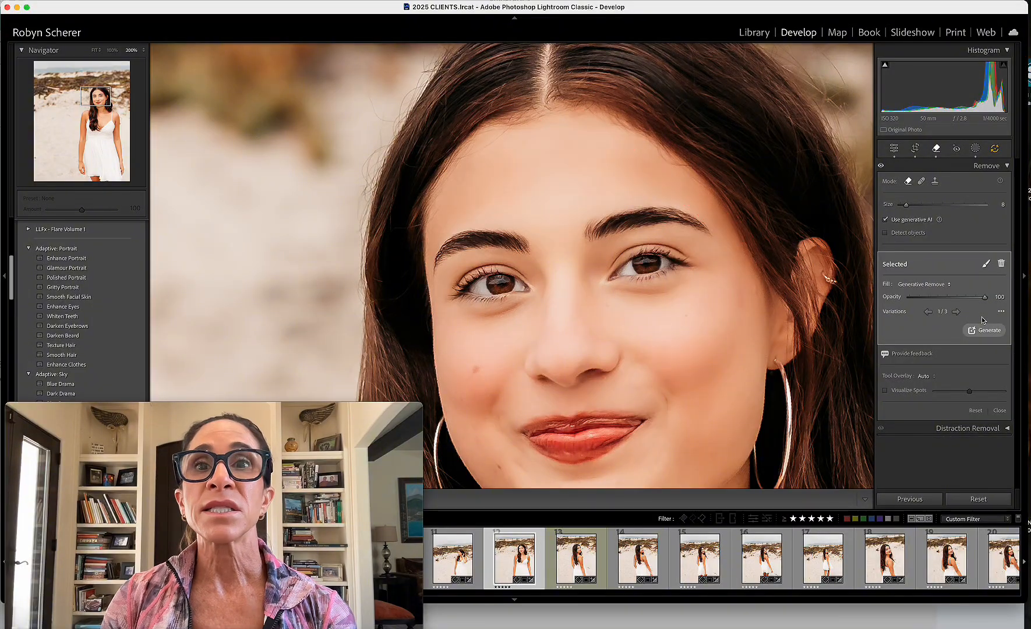
- Remove two spots beside the outer corner of the eye near the visible ear with generative AI, and finish the retouch
left_click(741, 297)
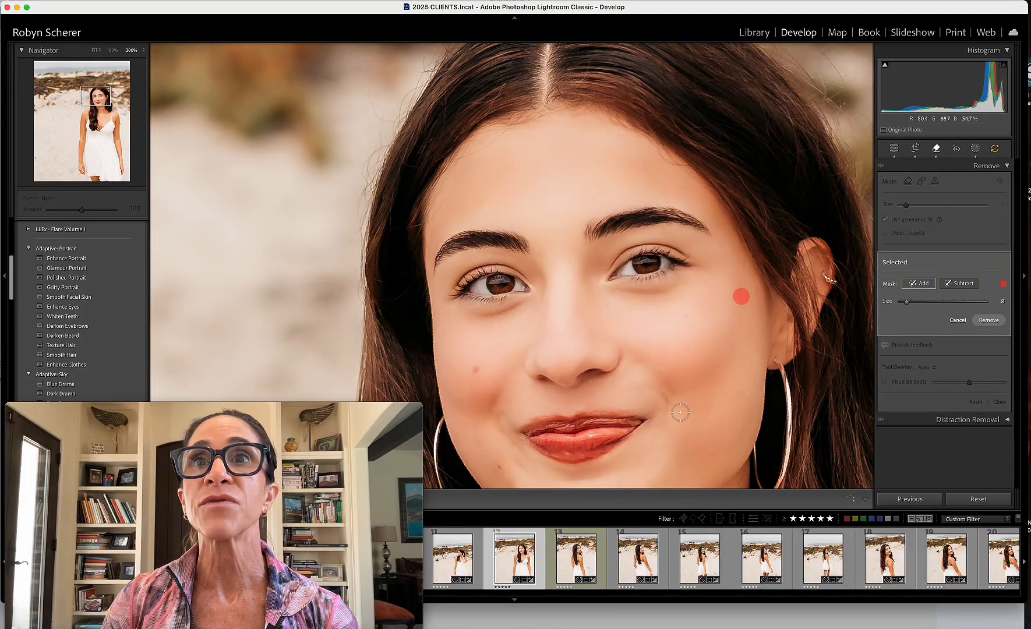
left_click(759, 289)
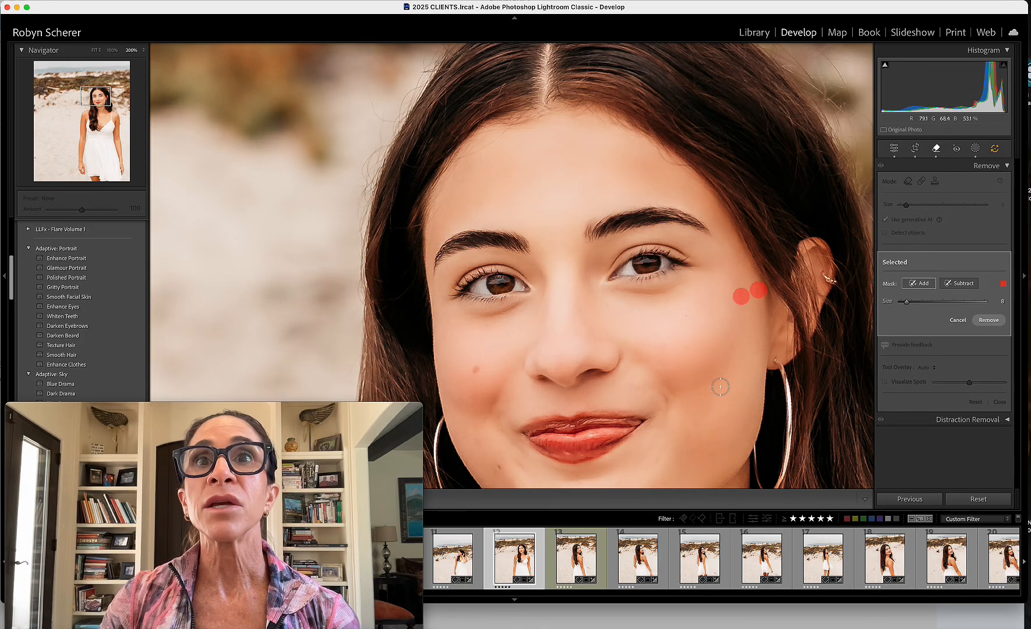
left_click(985, 321)
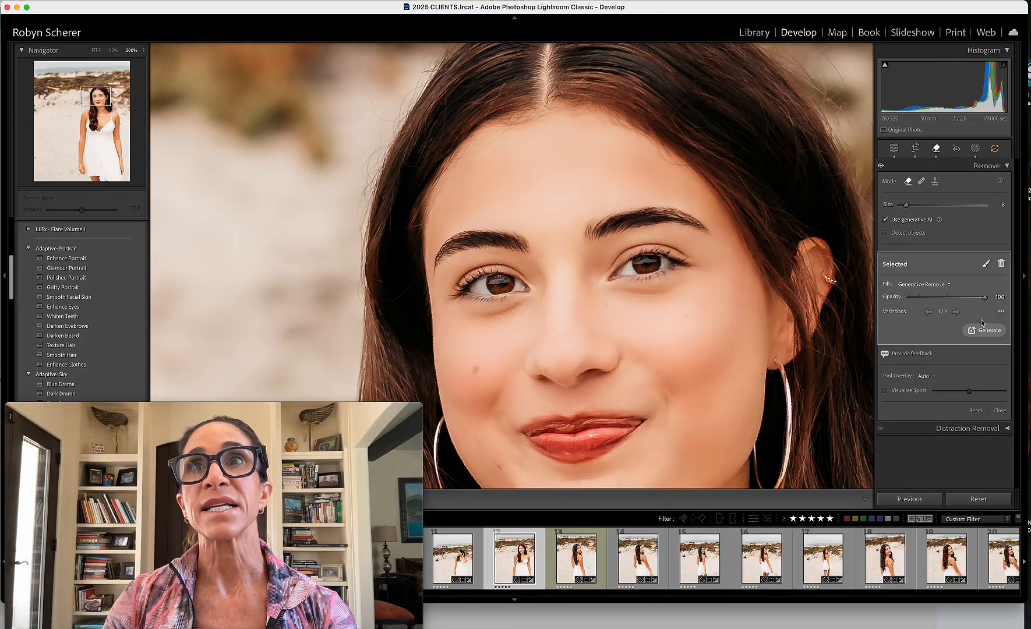
left_click(1000, 411)
left_click(758, 329)
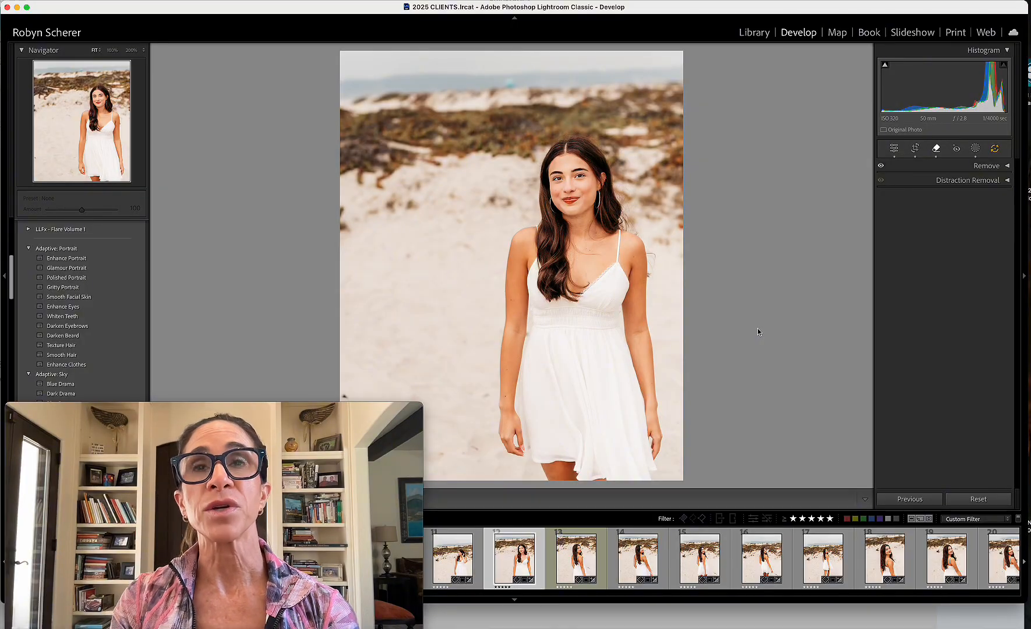
- Go to photo 16 in the filmstrip and reset all of its Develop adjustments
key("f")
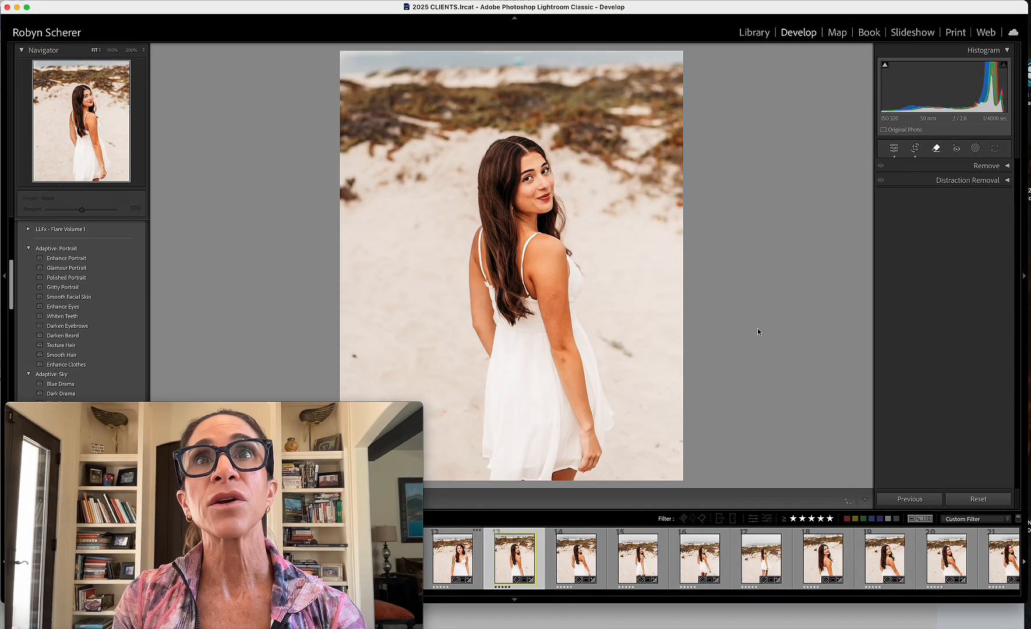
key("Right")
key("Right")
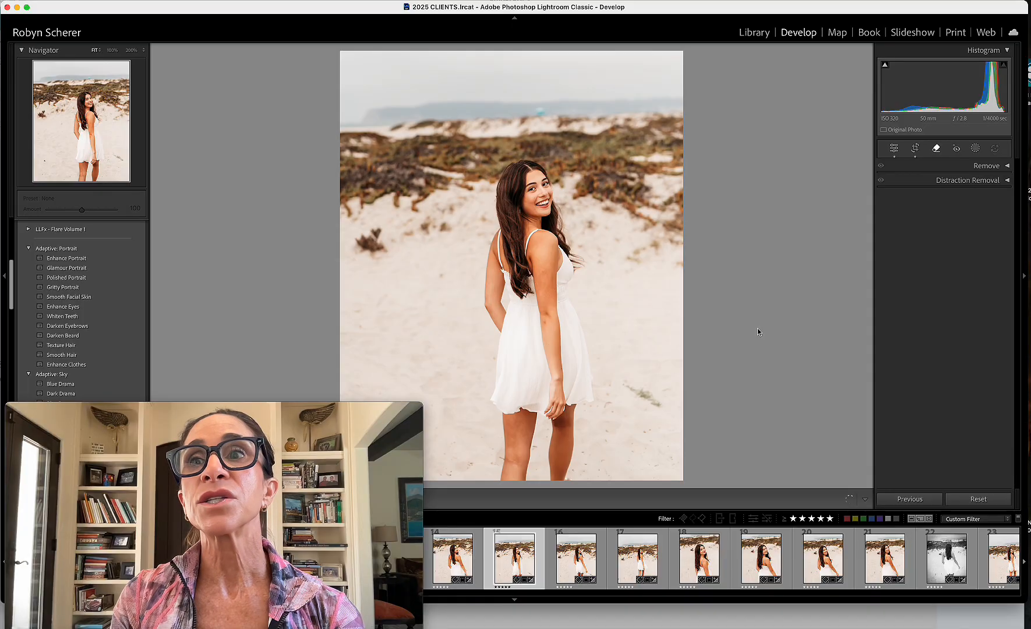
key("Right")
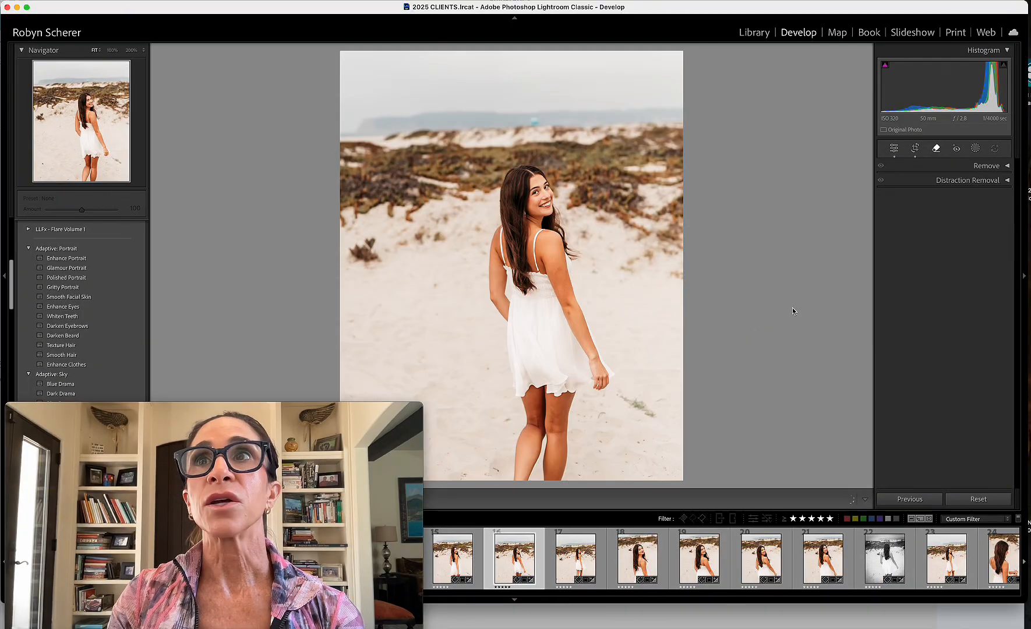
left_click(895, 148)
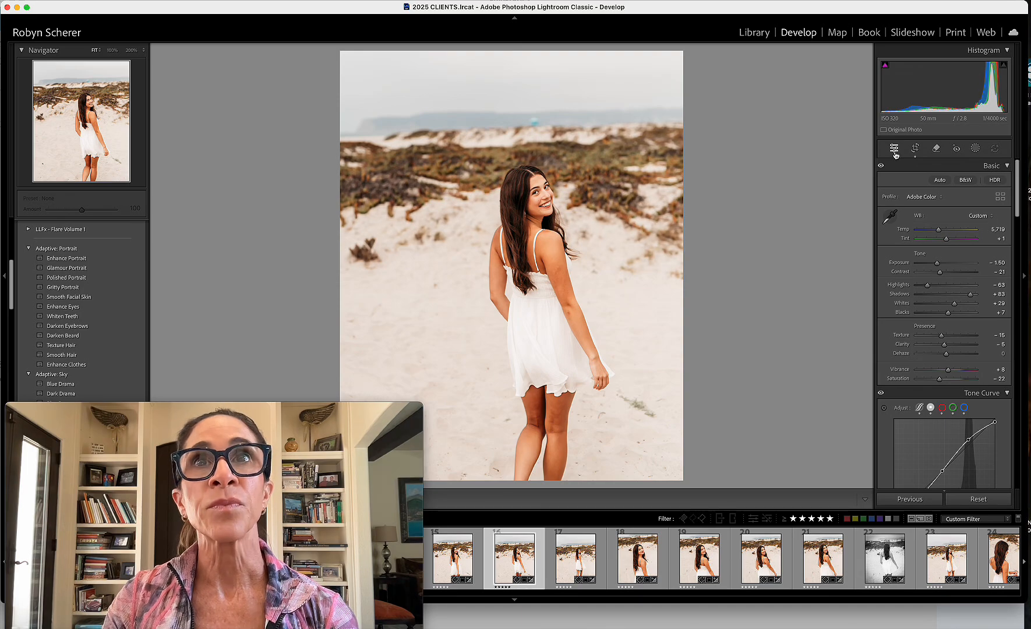
left_click(971, 503)
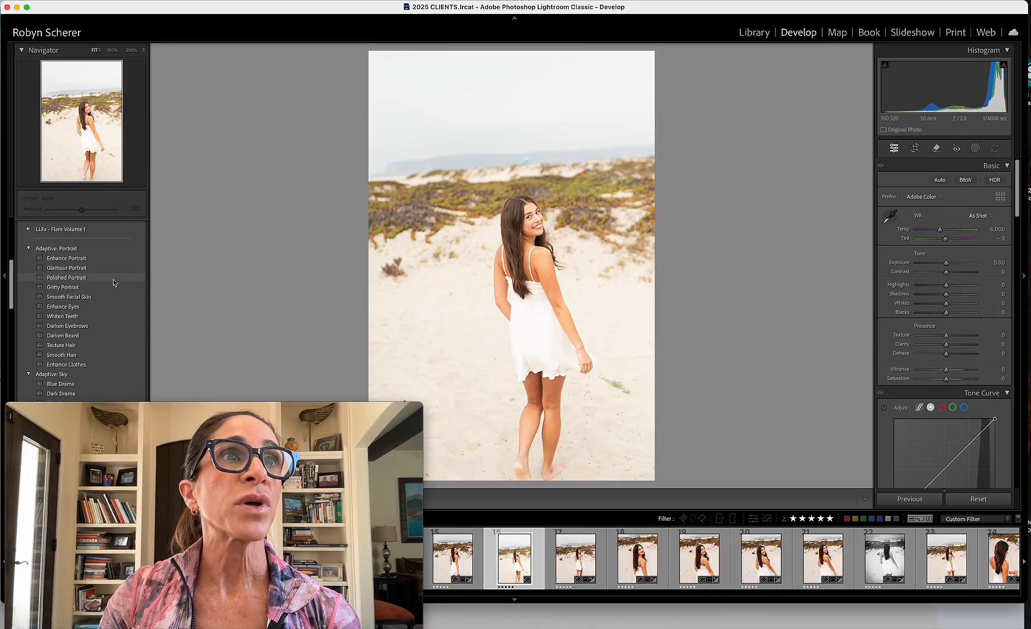
- Try the Polished Portrait adaptive preset on the reset photo, compare the face with the original, and reset the edits
left_click(81, 279)
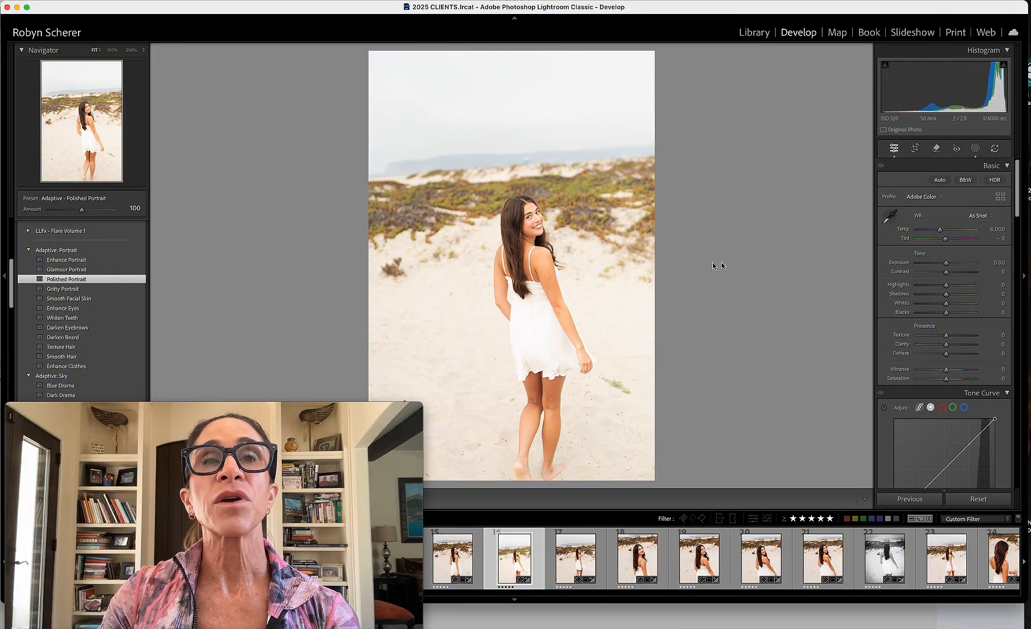
key("z")
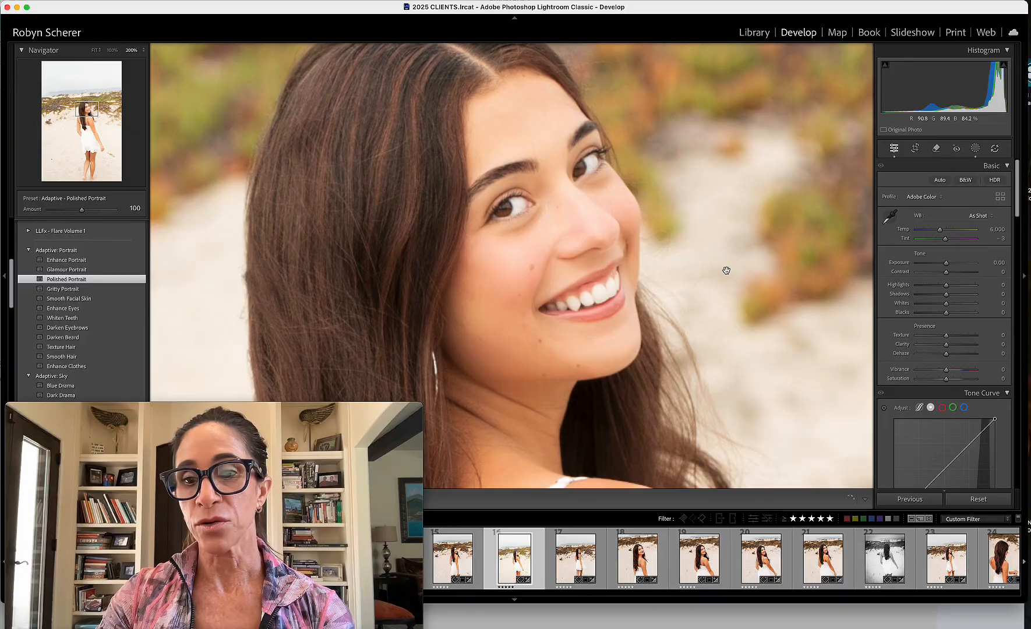
key("backslash")
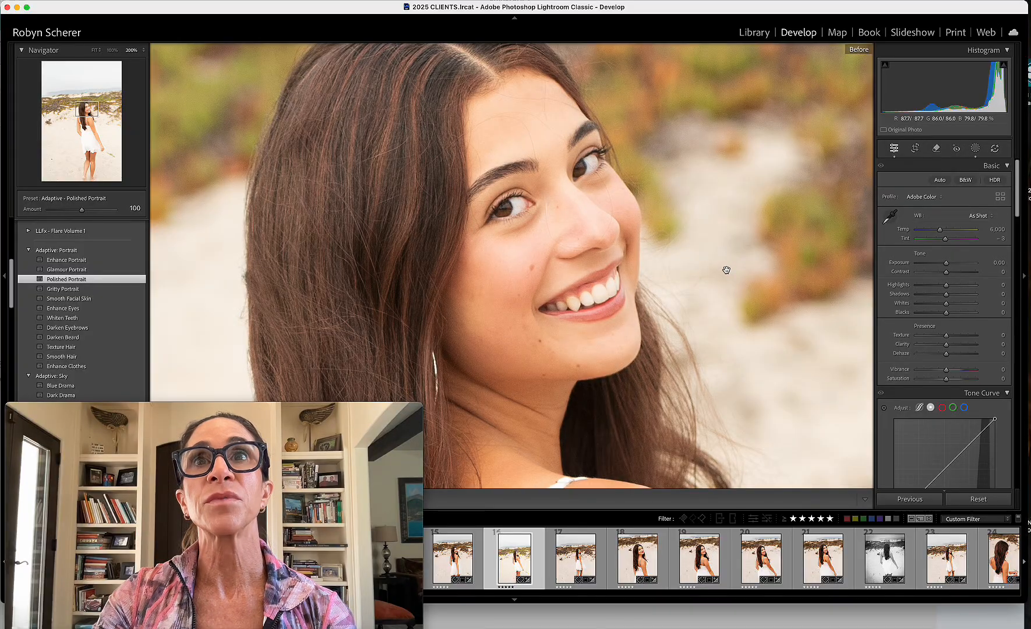
key("z")
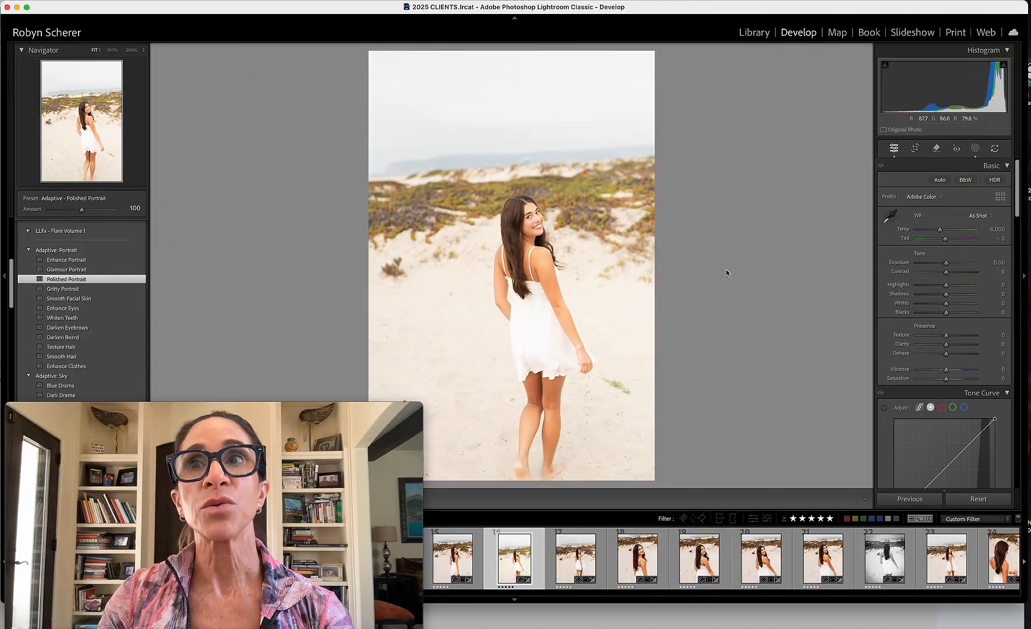
left_click(984, 499)
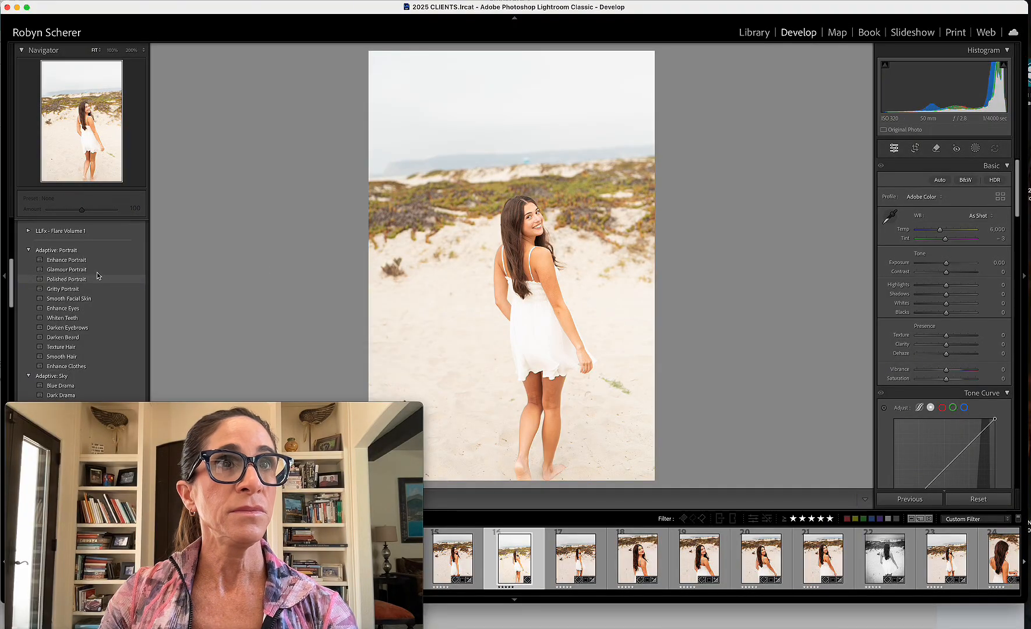
- Apply the BASIC TSP preset to the reset photo
scroll(125, 271, "down", 3)
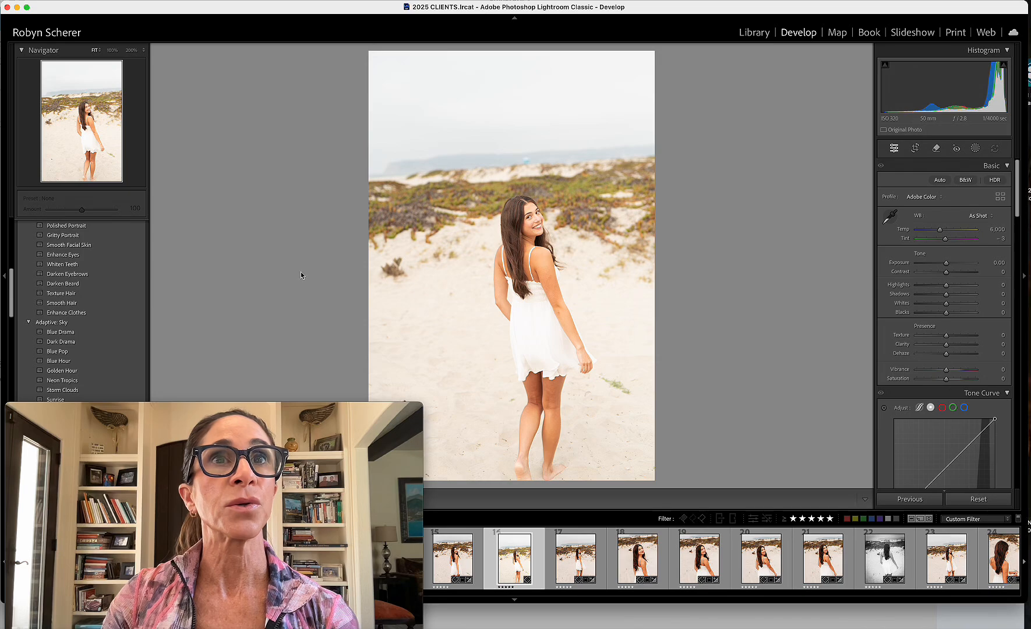
scroll(124, 269, "up", 10)
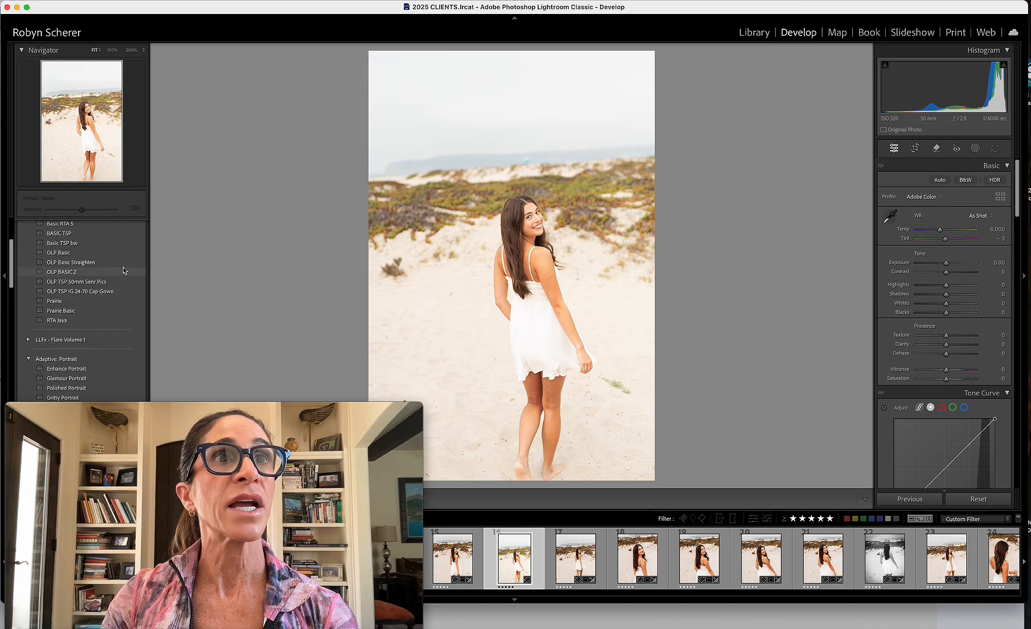
left_click(64, 239)
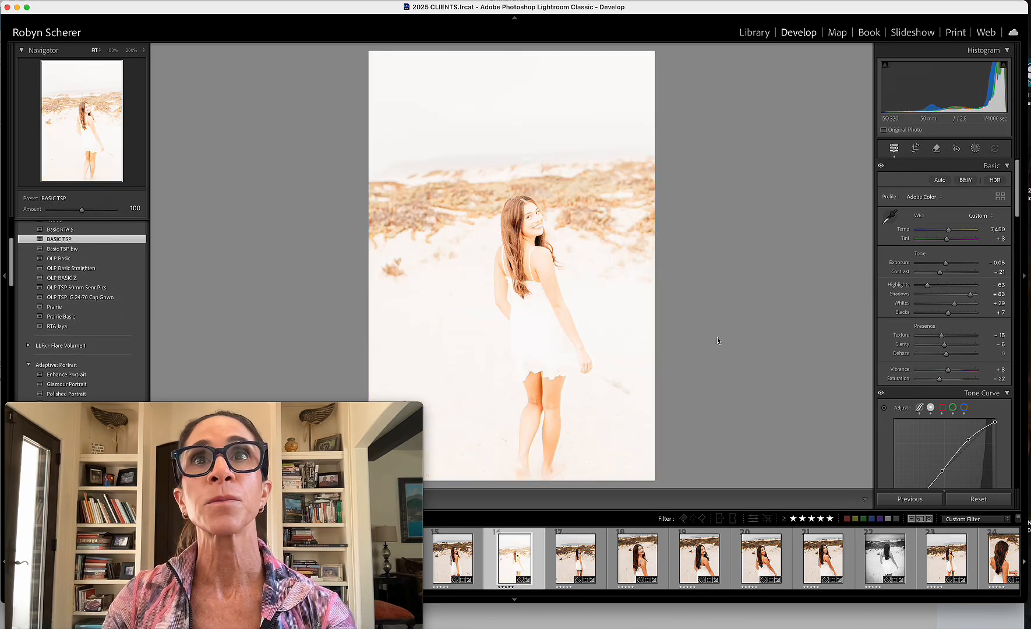
- Set the Exposure to -1.20 and sample the white balance from the white dress
left_click_drag(946, 263, 939, 264)
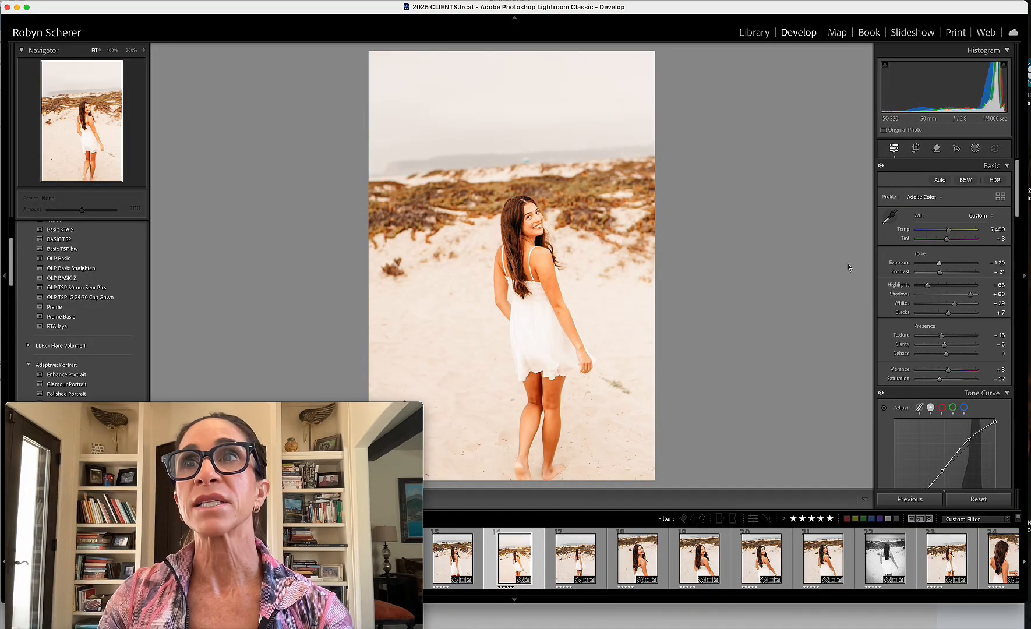
left_click(889, 226)
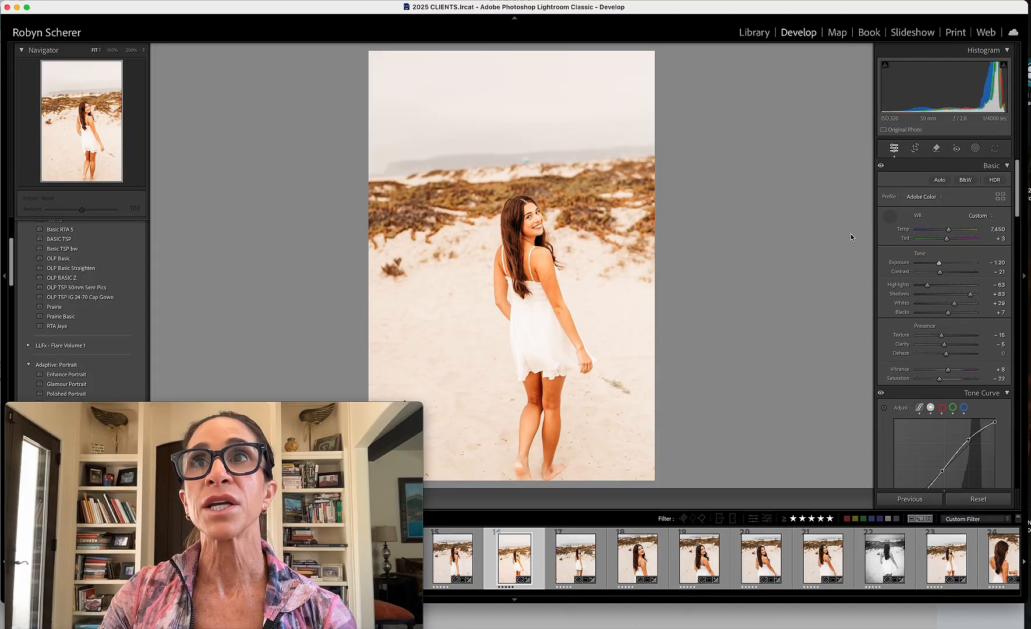
left_click(542, 323)
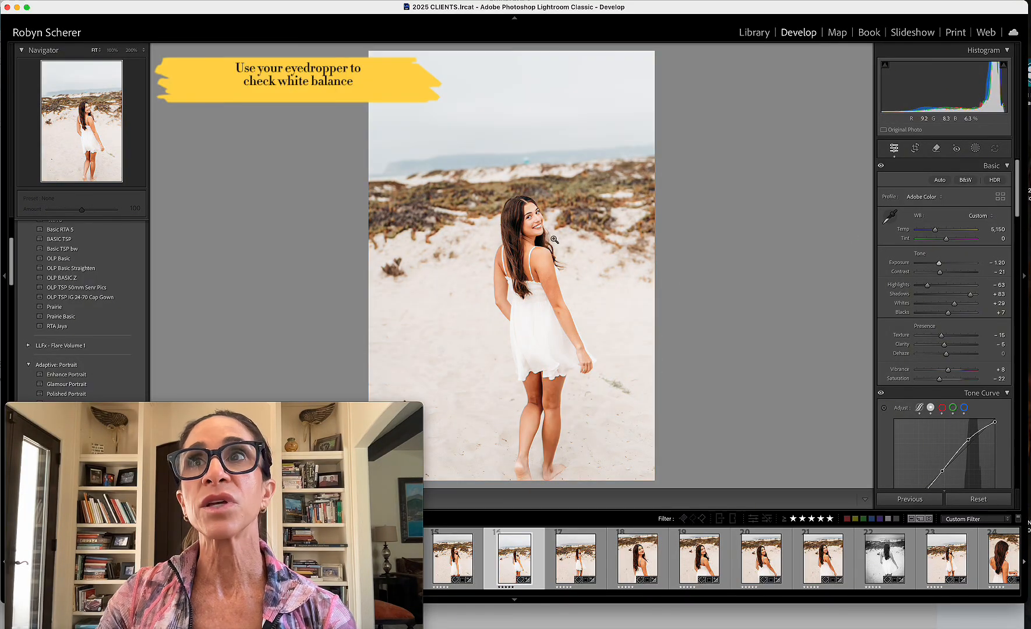
- Straighten the photo with a crop angle of 2.19 and set the crop aspect ratio to 4 x 5 / 8 x 10
left_click(916, 151)
left_click_drag(810, 145, 817, 154)
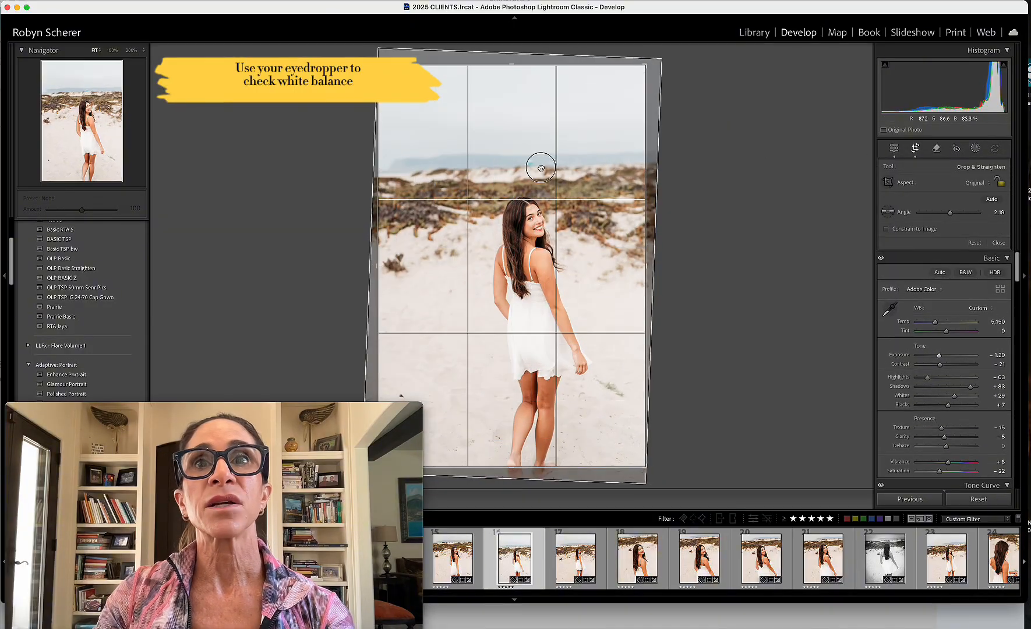
left_click(979, 184)
left_click(970, 218)
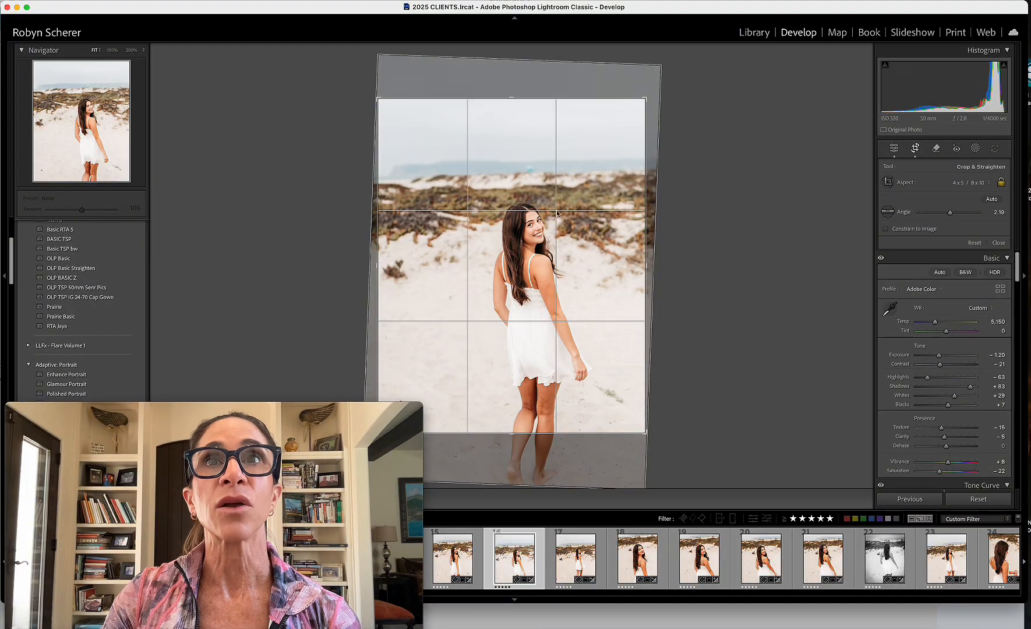
- Tighten the crop around the woman, place her slightly left of centre, and finish cropping
left_click_drag(555, 100, 553, 107)
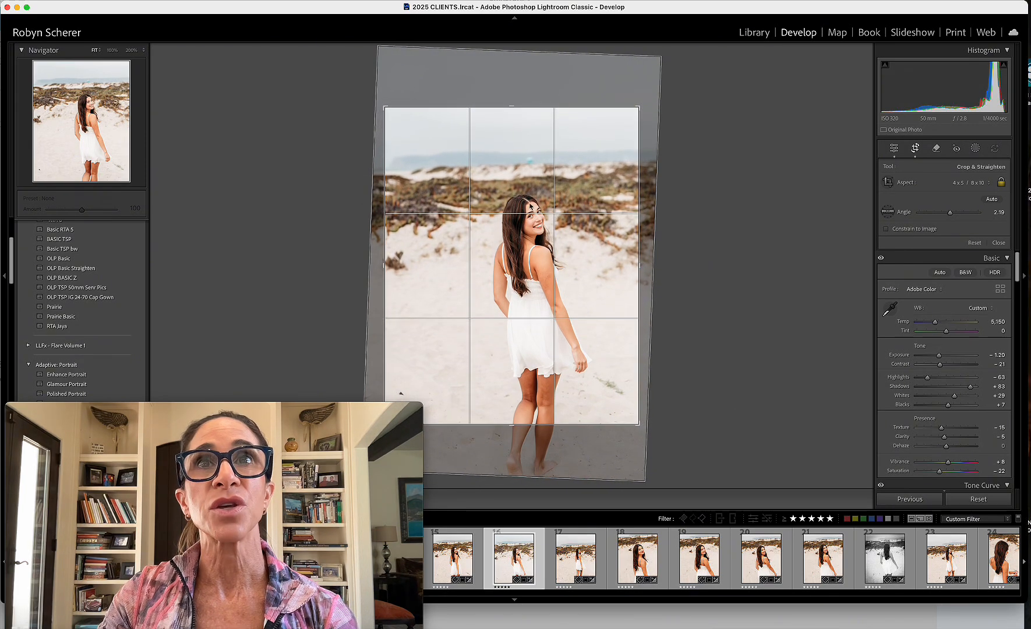
left_click_drag(525, 207, 507, 207)
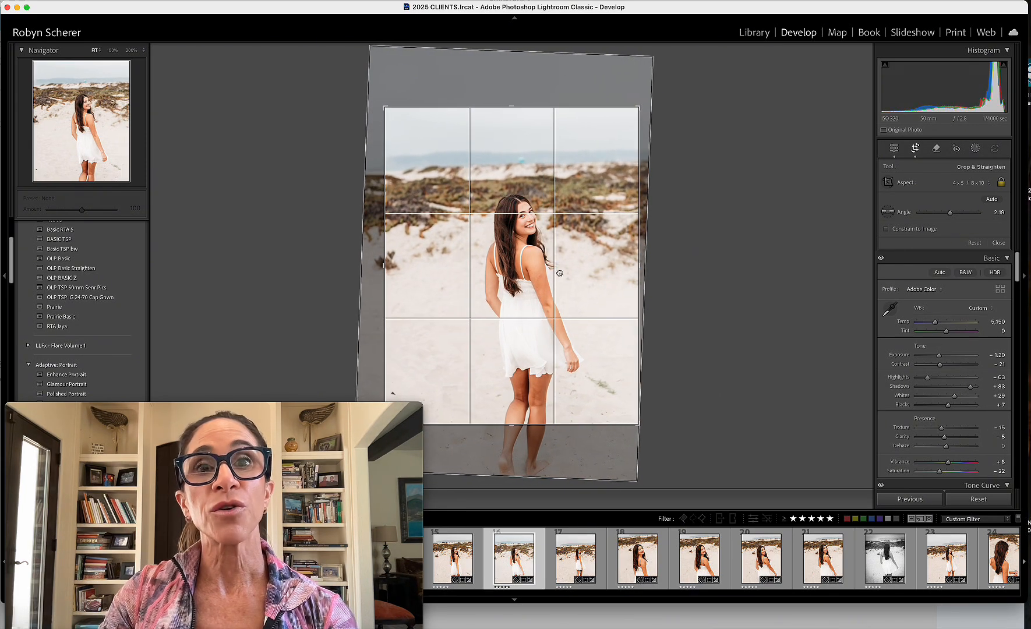
left_click(1001, 244)
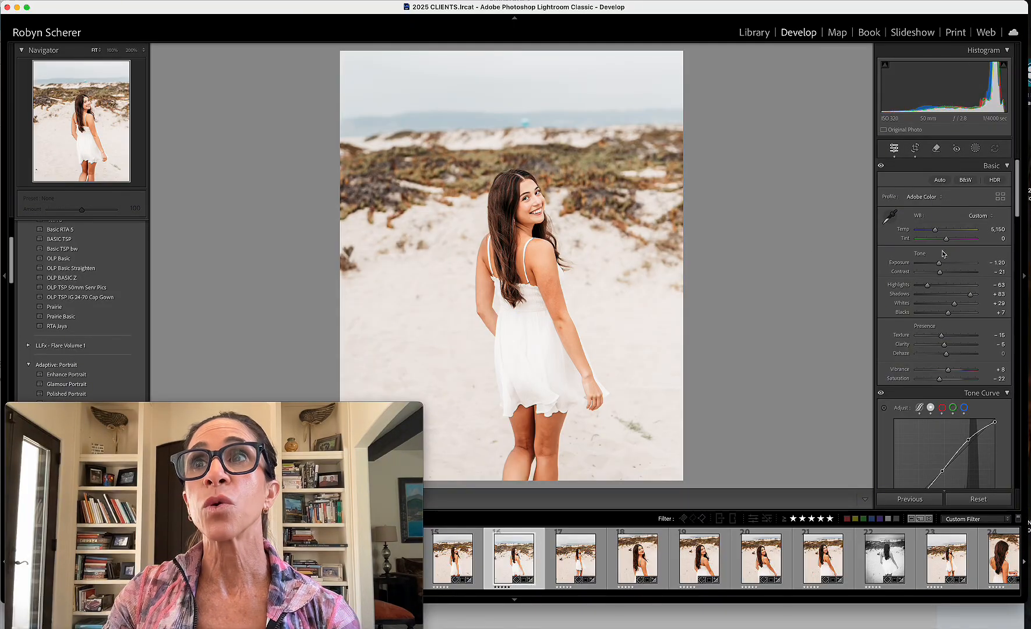
- Set Temp to 5,751 and Exposure to -1.40, and check the skin tones on the enlarged face
left_click_drag(936, 231, 938, 266)
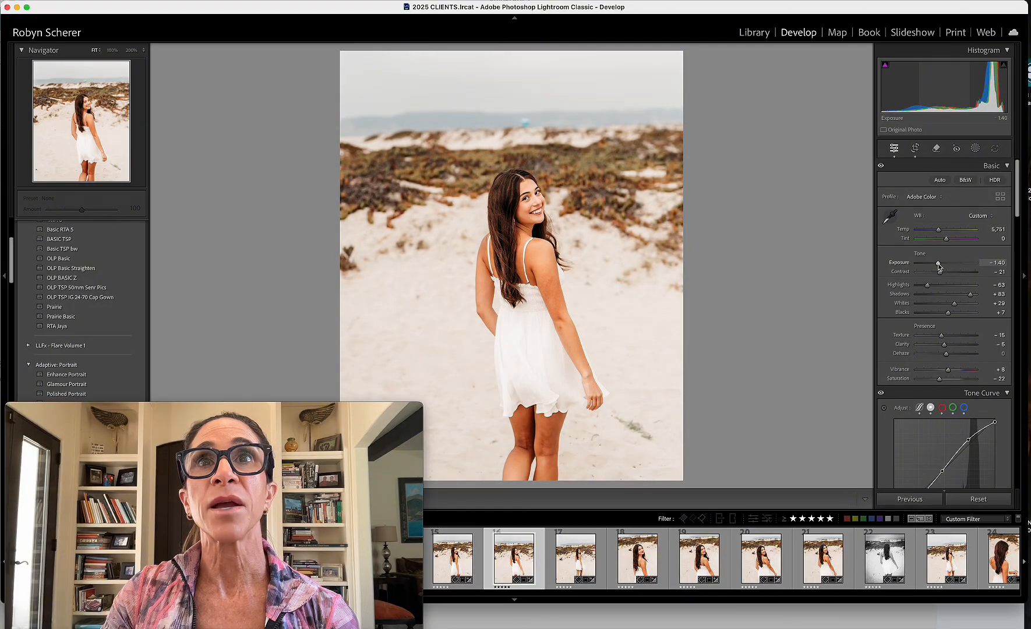
left_click(527, 195)
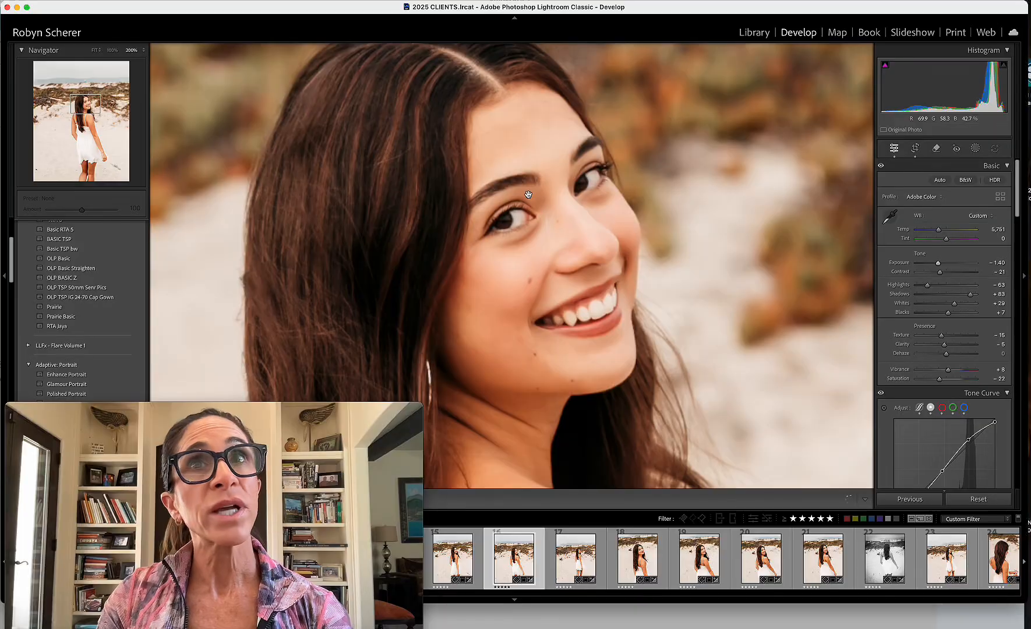
left_click(889, 217)
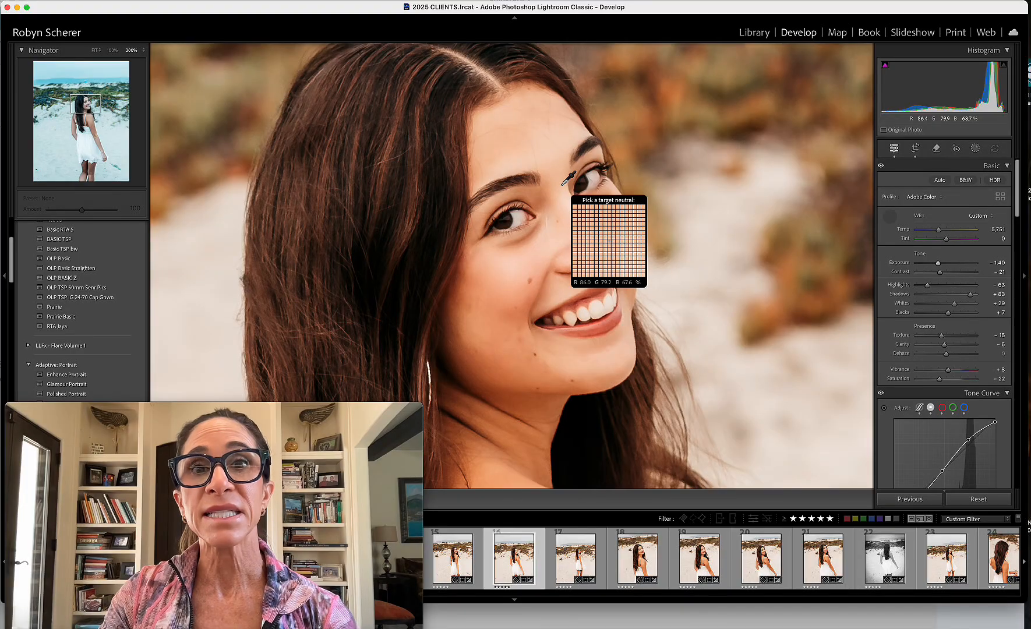
left_click(890, 217)
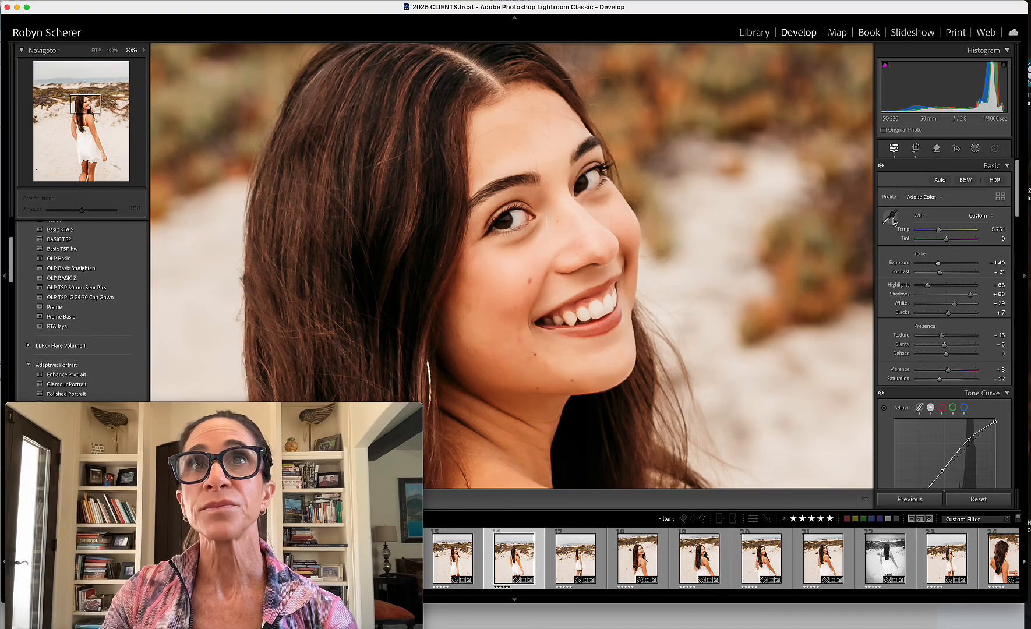
left_click(647, 209)
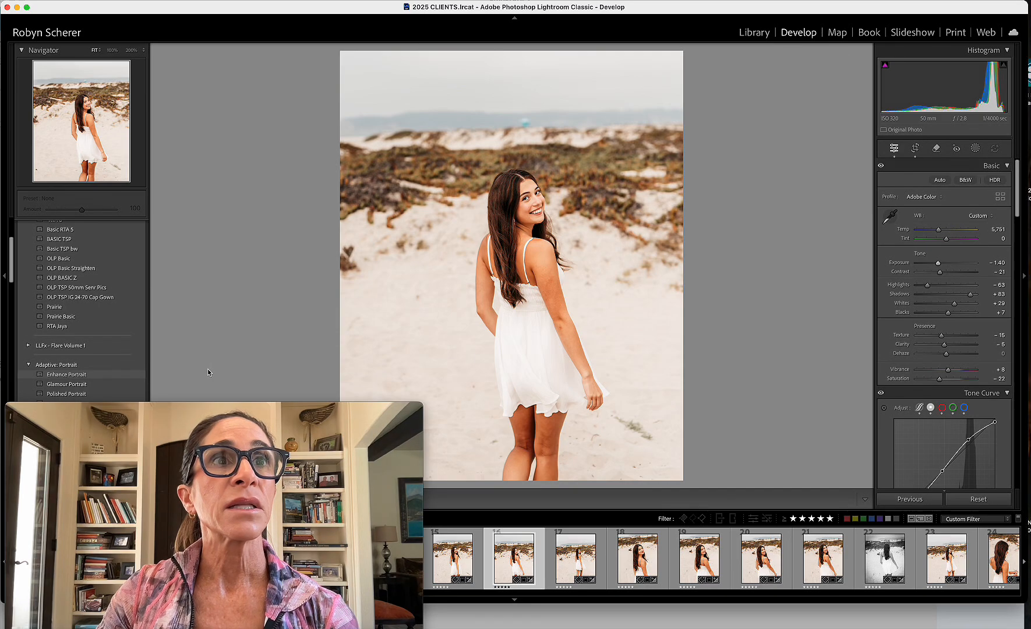
- Apply the Smooth Facial Skin adaptive preset while viewing the face at 100%
scroll(207, 369, "down", 3)
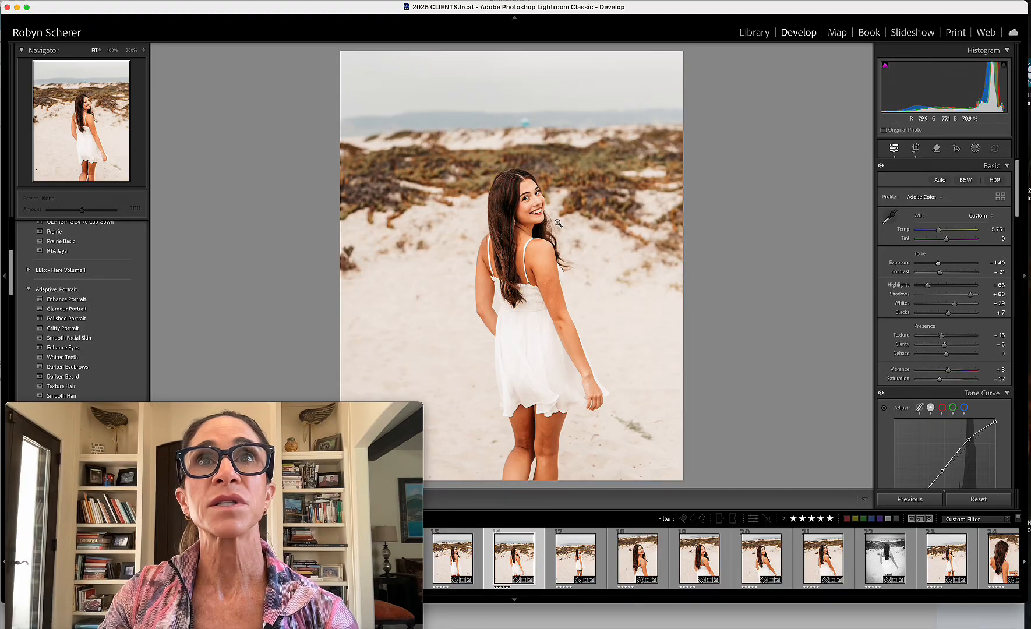
left_click(530, 202)
left_click(112, 50)
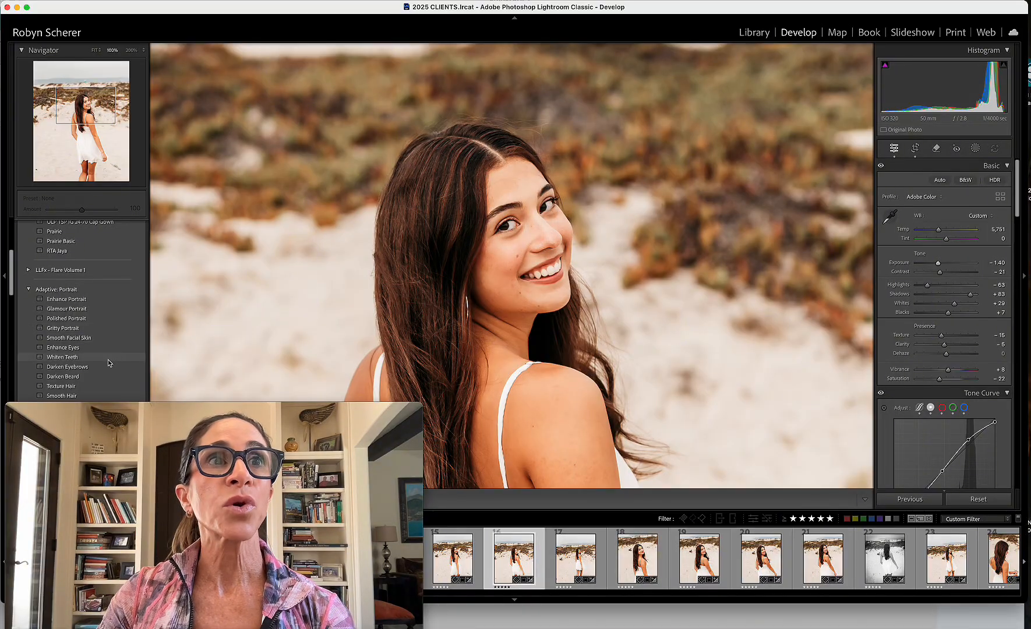
left_click(95, 341)
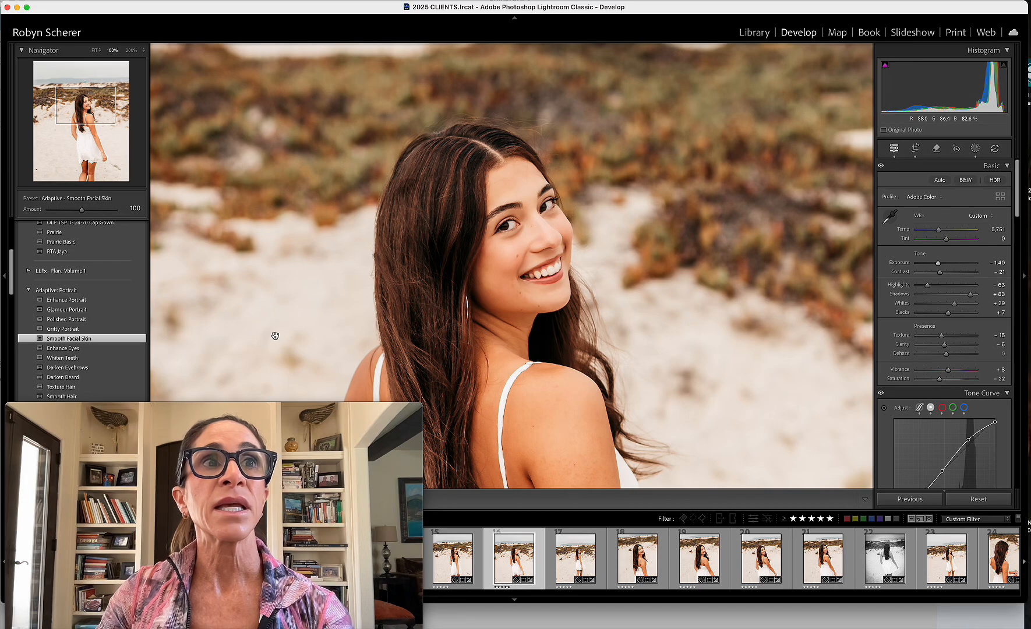
- Apply the Texture Hair adaptive preset with an amount of 71 and compare the whole photo with its original
left_click(120, 388)
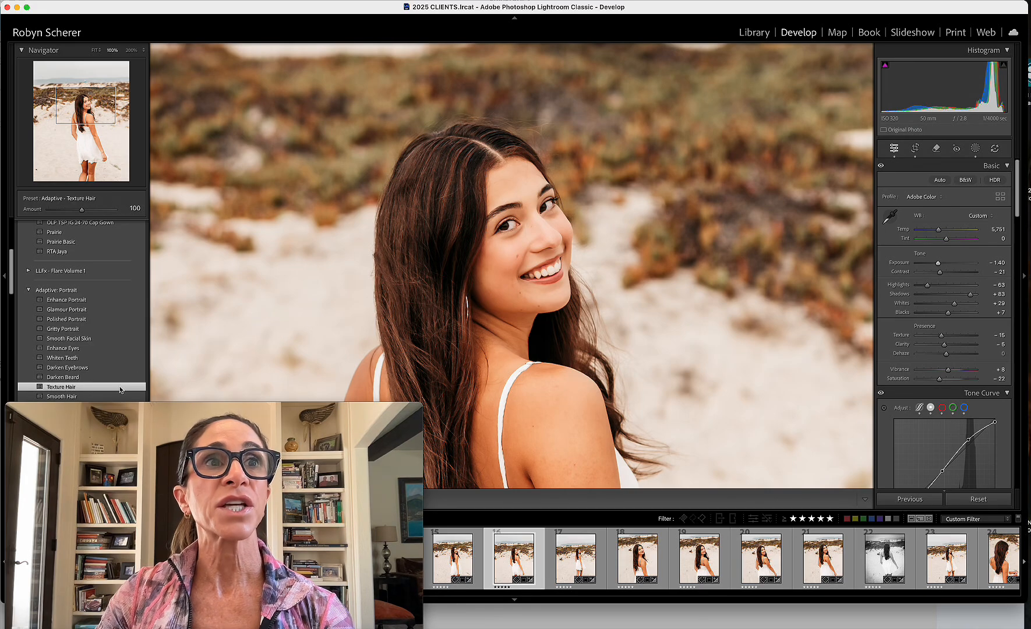
left_click(444, 245)
left_click_drag(82, 209, 73, 210)
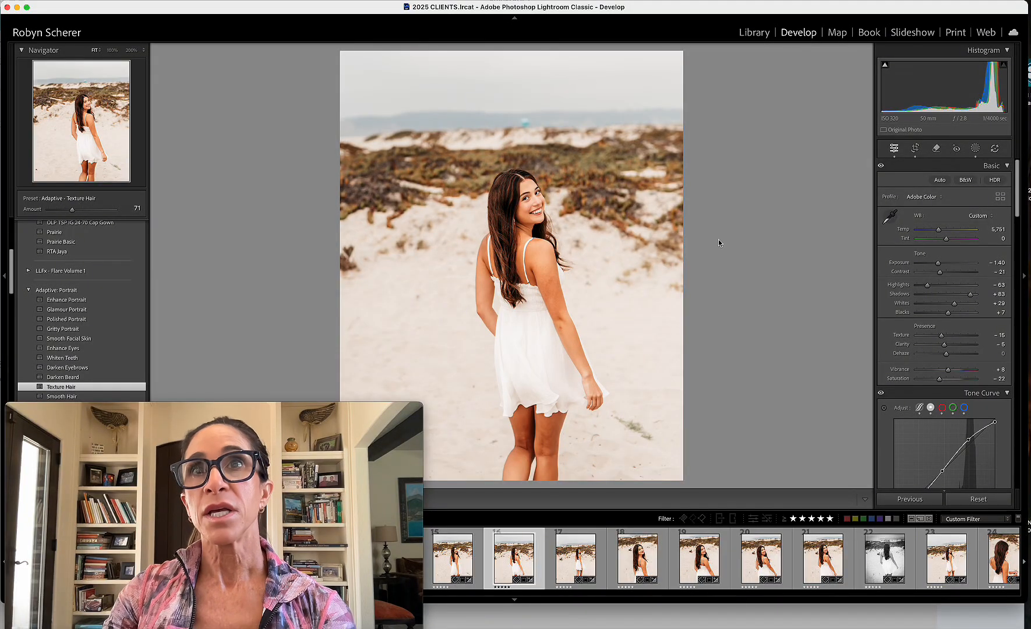
key("backslash")
key("backslash")
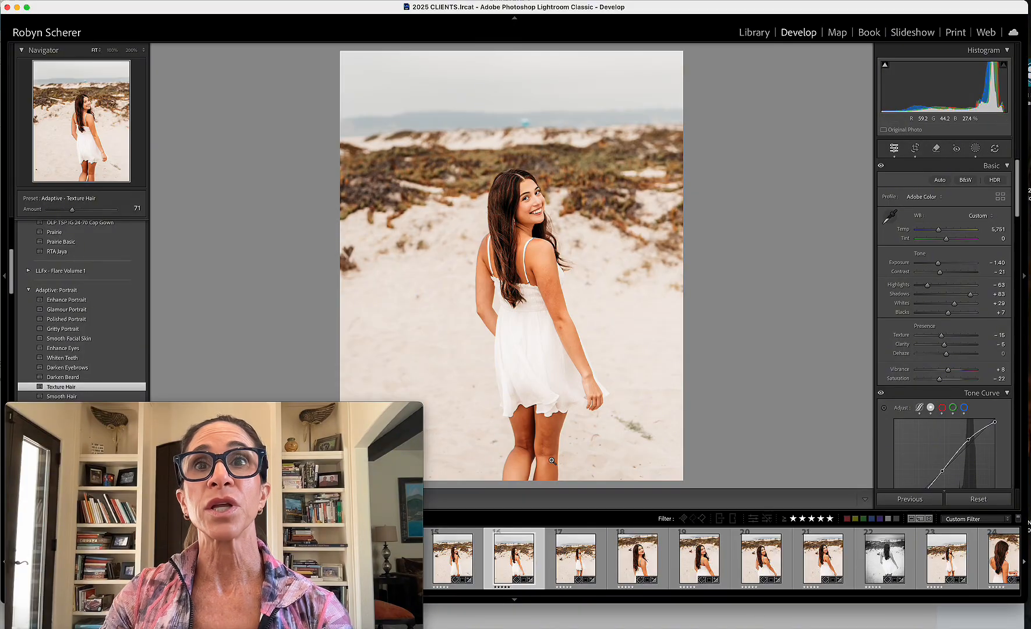
- Add a brush mask with the Skin Texture Gentle preset and paint it over both legs
left_click(975, 148)
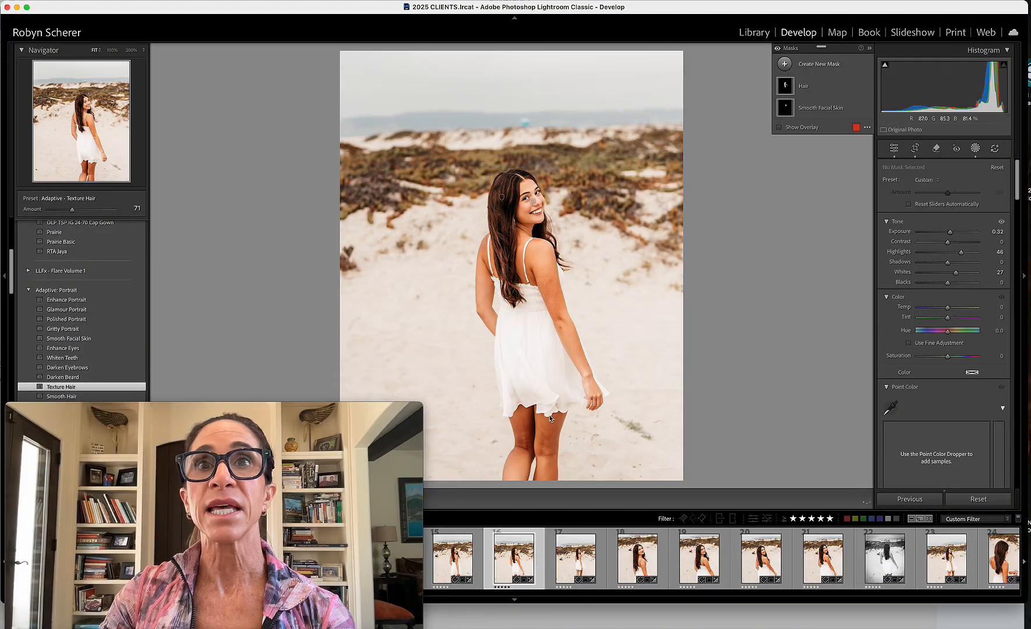
left_click(816, 64)
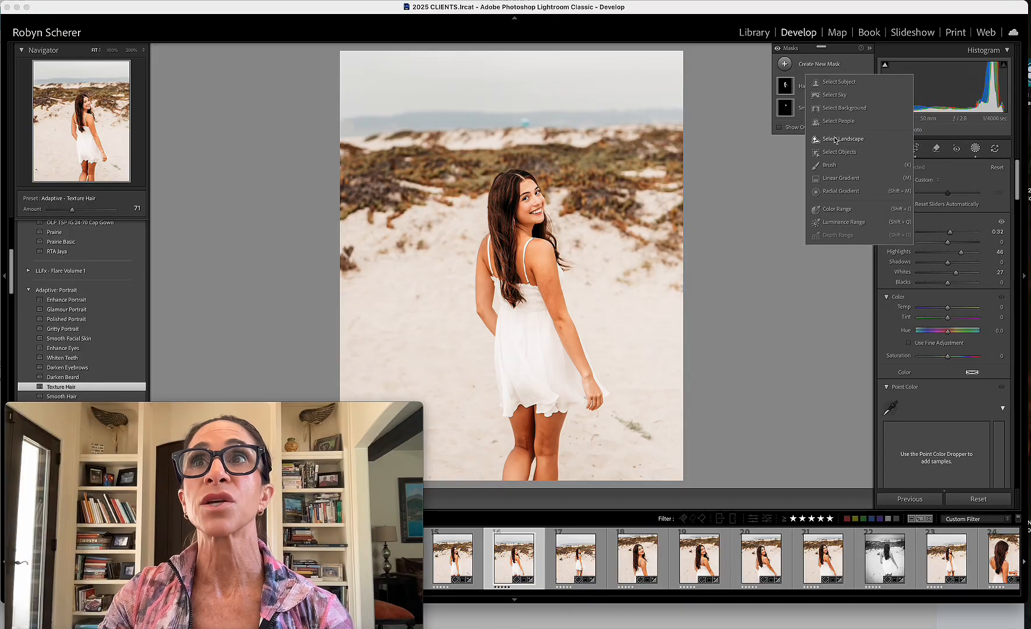
left_click(833, 166)
left_click(931, 252)
scroll(932, 254, "down", 20)
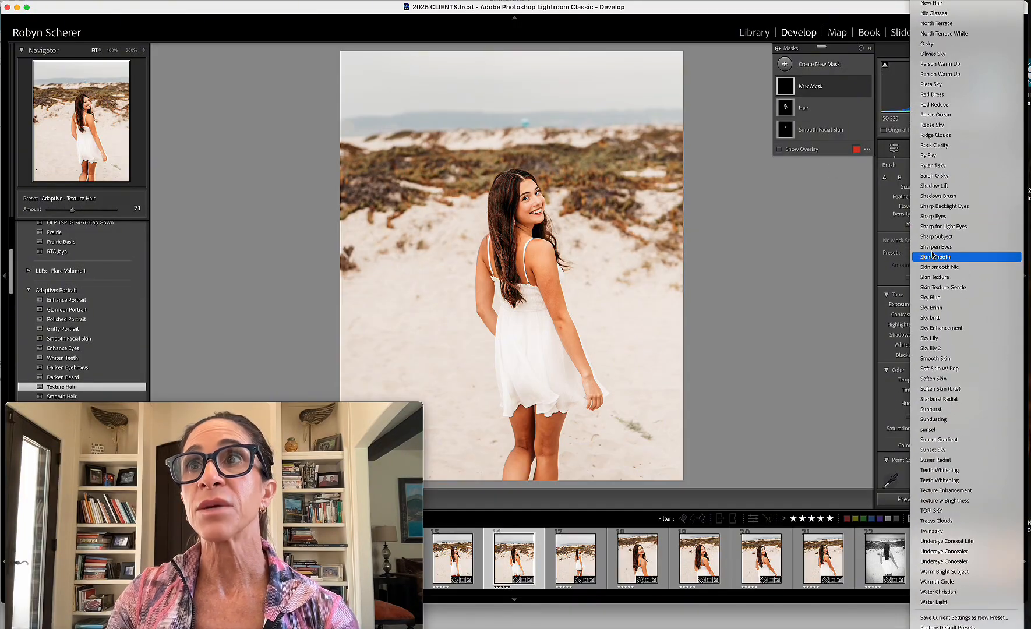
left_click(939, 288)
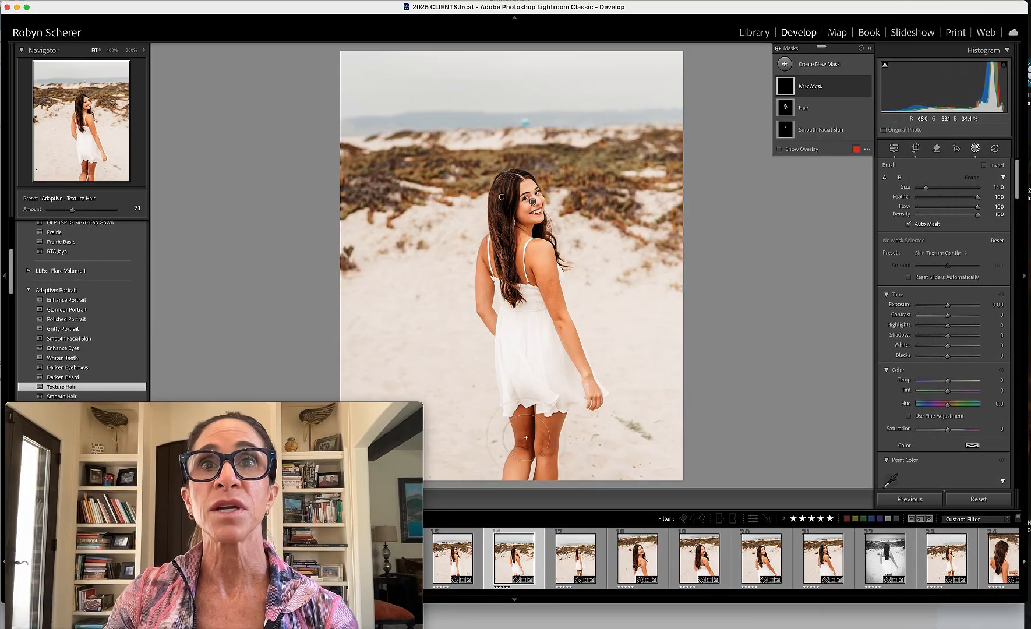
mouse_move(513, 437)
left_mouse_down()
mouse_move(492, 446)
mouse_move(568, 445)
left_mouse_up()
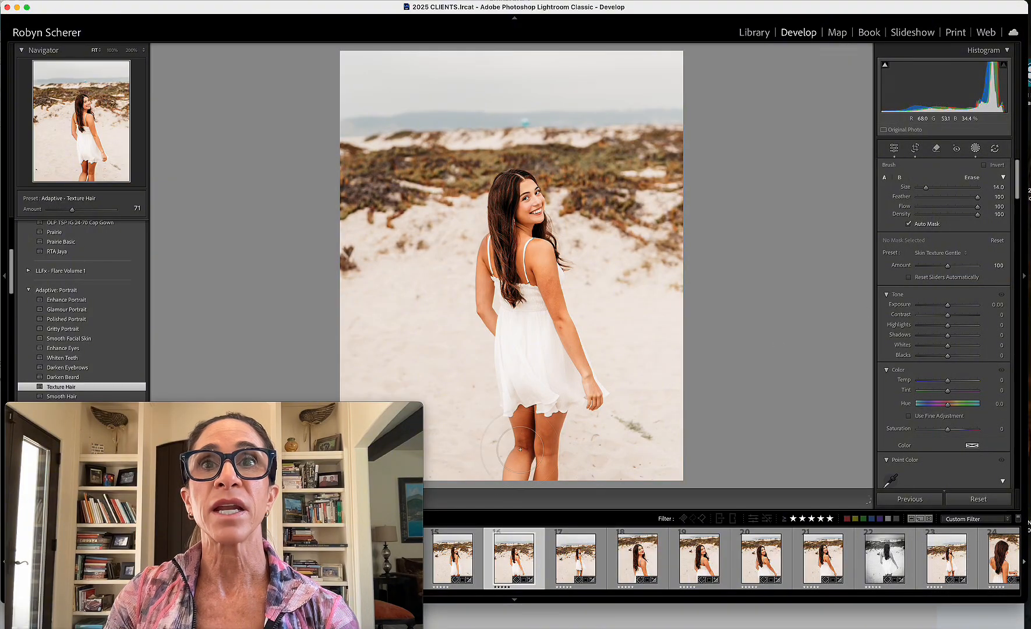
- Set the leg mask's amount to 115 and extend its brushing up along the arm beside the dress
left_click_drag(947, 265, 953, 267)
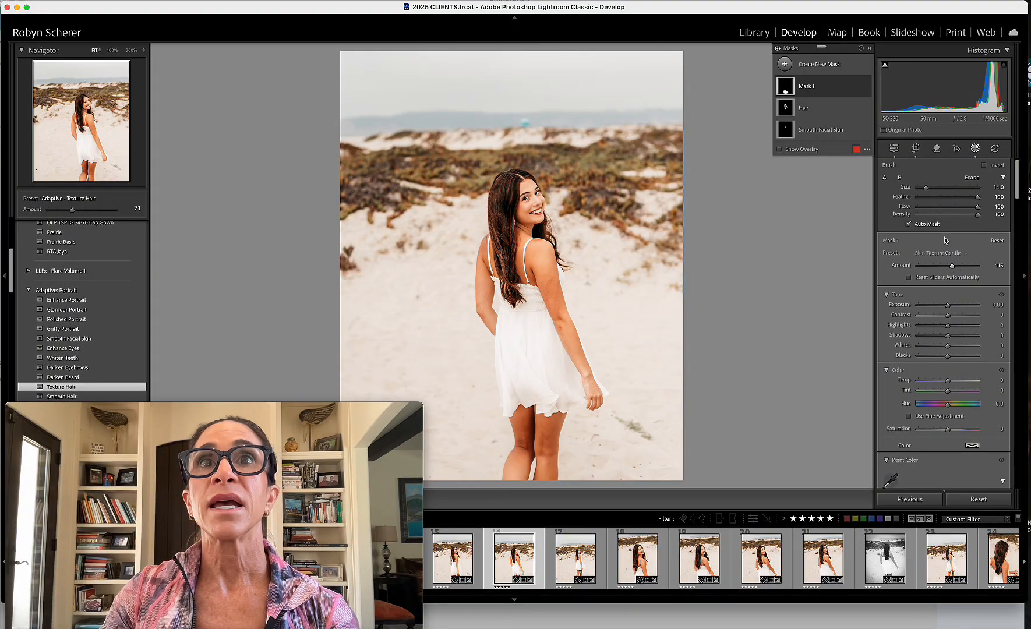
mouse_move(584, 334)
left_mouse_down()
mouse_move(552, 269)
mouse_move(563, 339)
mouse_move(533, 235)
mouse_move(538, 252)
mouse_move(506, 264)
mouse_move(482, 312)
mouse_move(525, 249)
mouse_move(583, 363)
mouse_move(531, 243)
mouse_move(541, 285)
mouse_move(573, 295)
left_mouse_up()
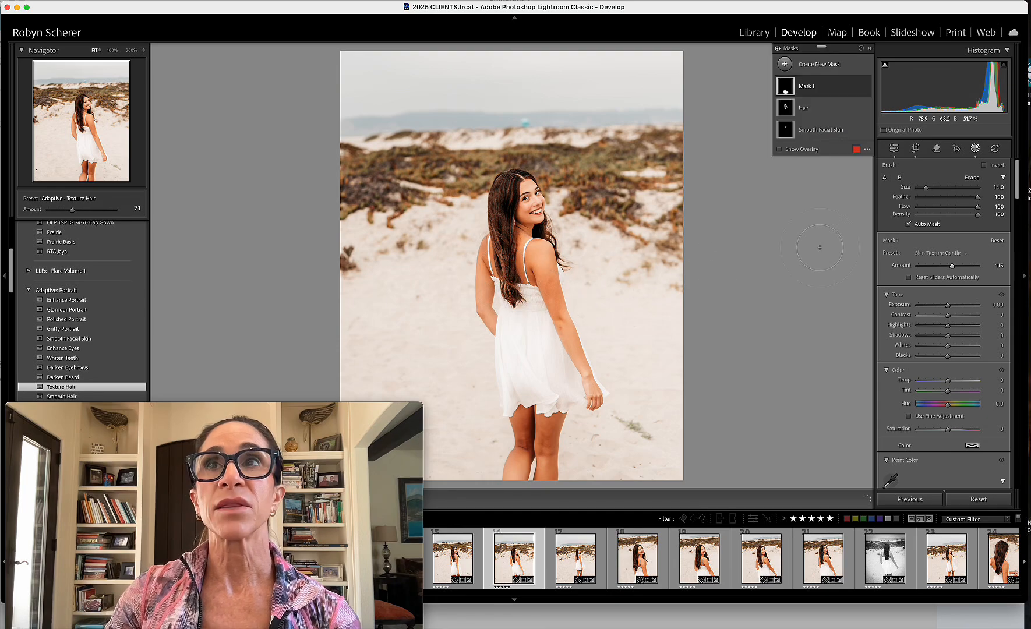
left_click(915, 149)
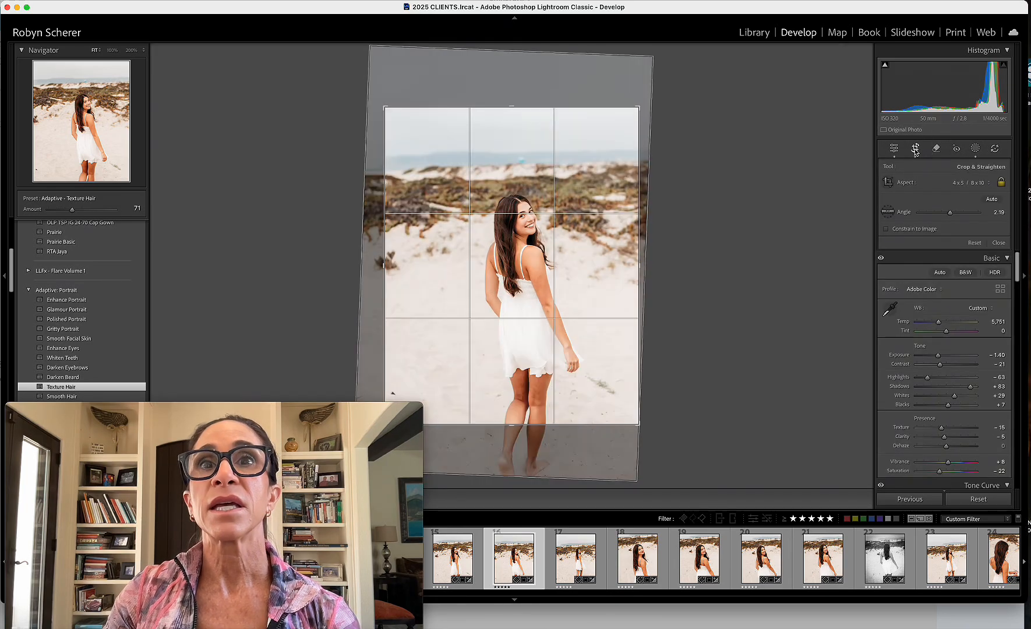
left_click(915, 149)
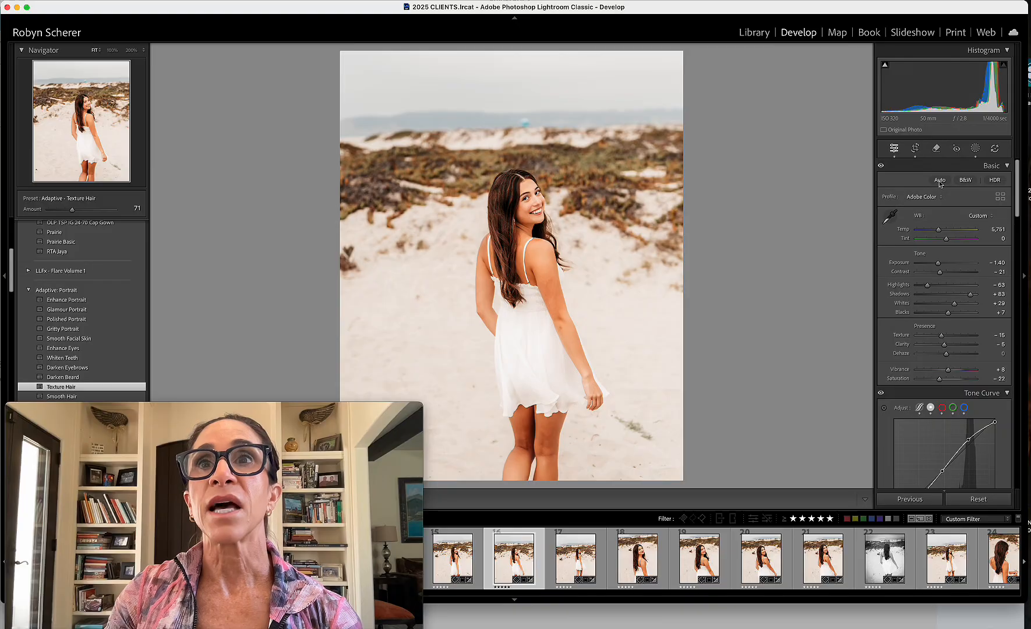
- Add a brush mask with the Sharp Eyes preset, paint it over both eyes and set its amount to 108
left_click(543, 207)
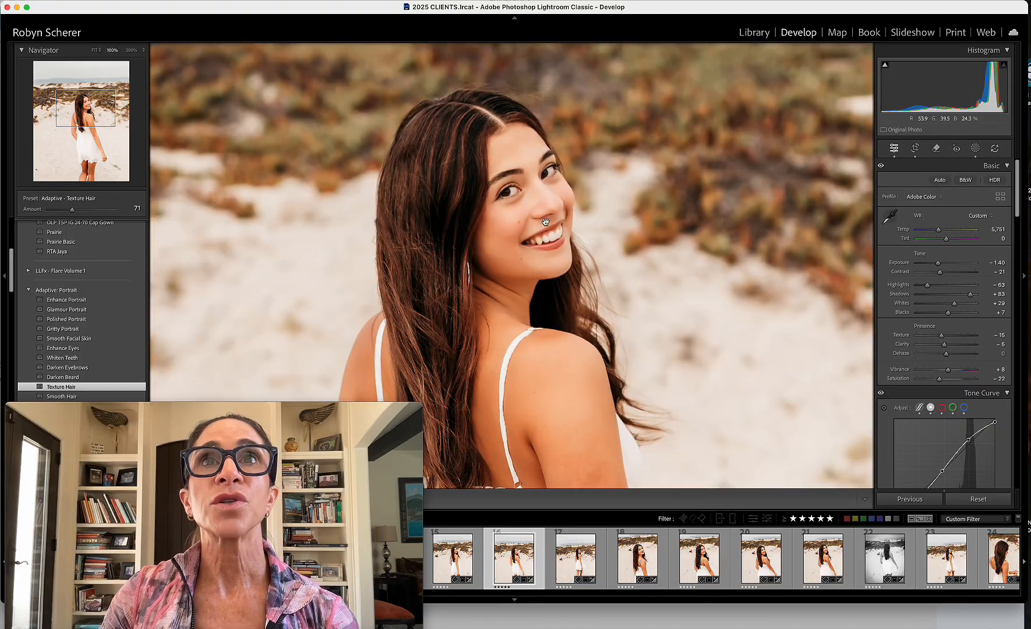
left_click(132, 52)
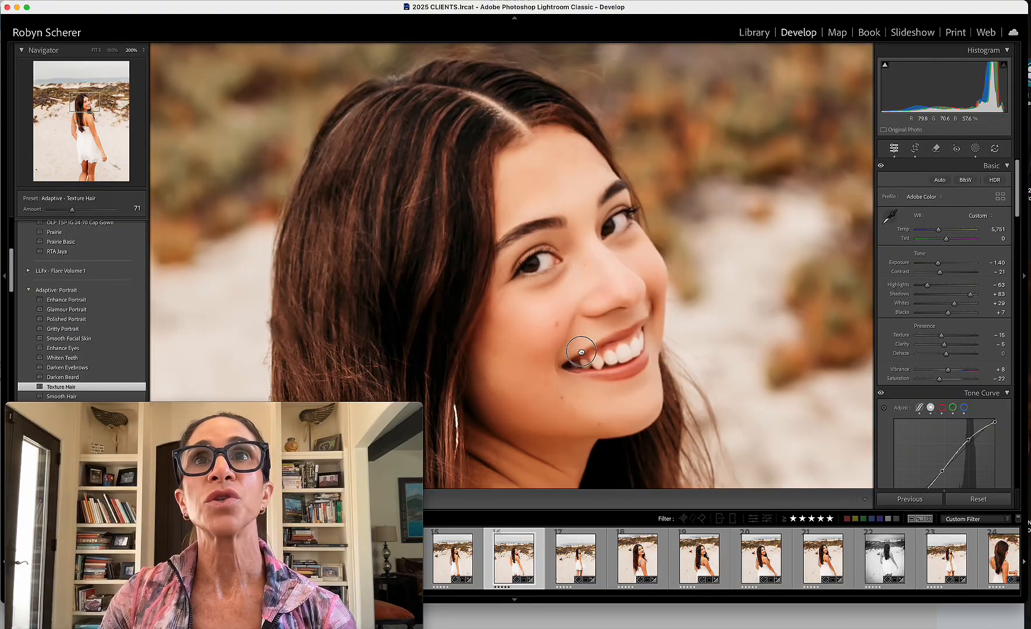
left_click(976, 148)
left_click(815, 65)
left_click(839, 108)
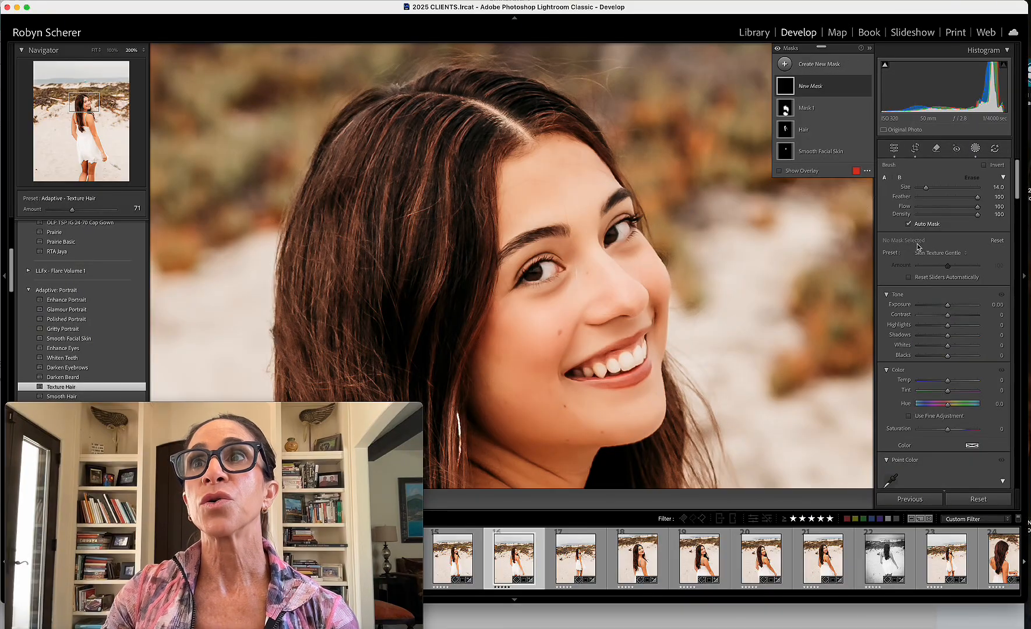
left_click(933, 254)
left_click(934, 181)
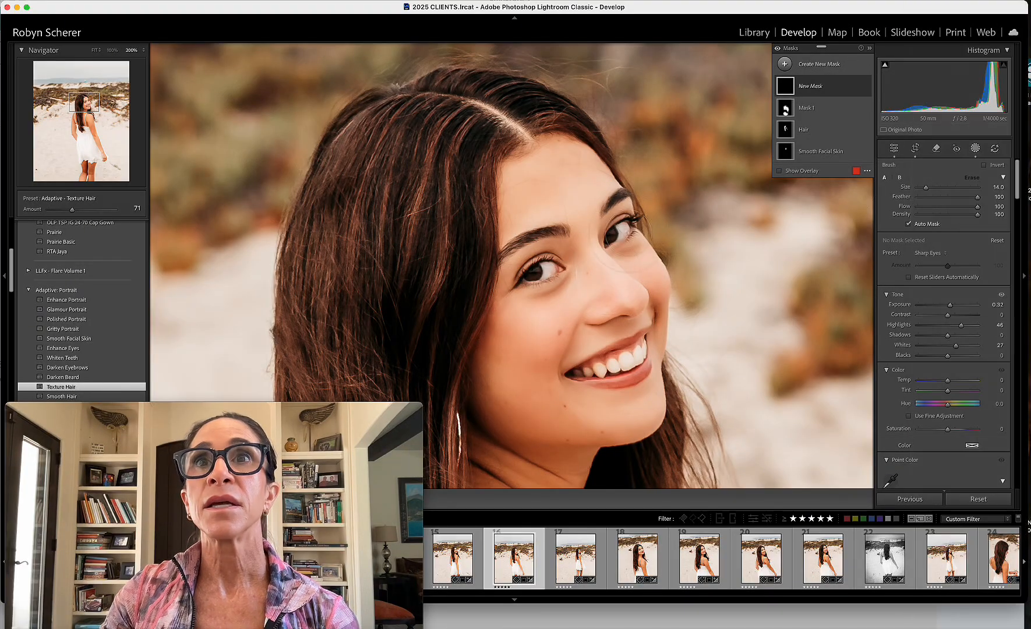
mouse_move(613, 236)
left_mouse_down()
mouse_move(570, 264)
mouse_move(530, 274)
left_mouse_up()
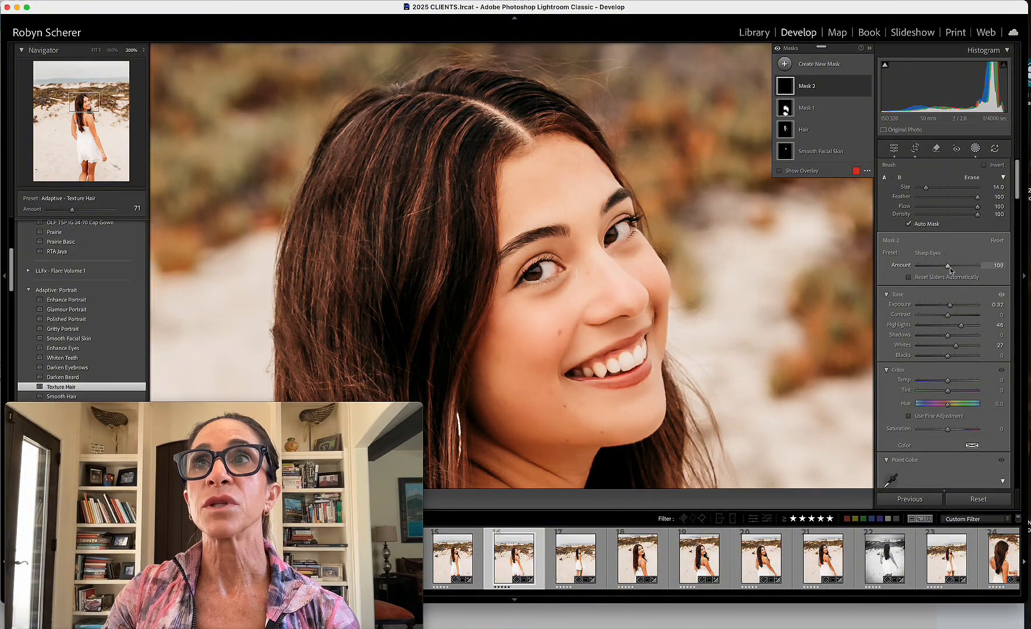
left_click_drag(953, 271, 953, 270)
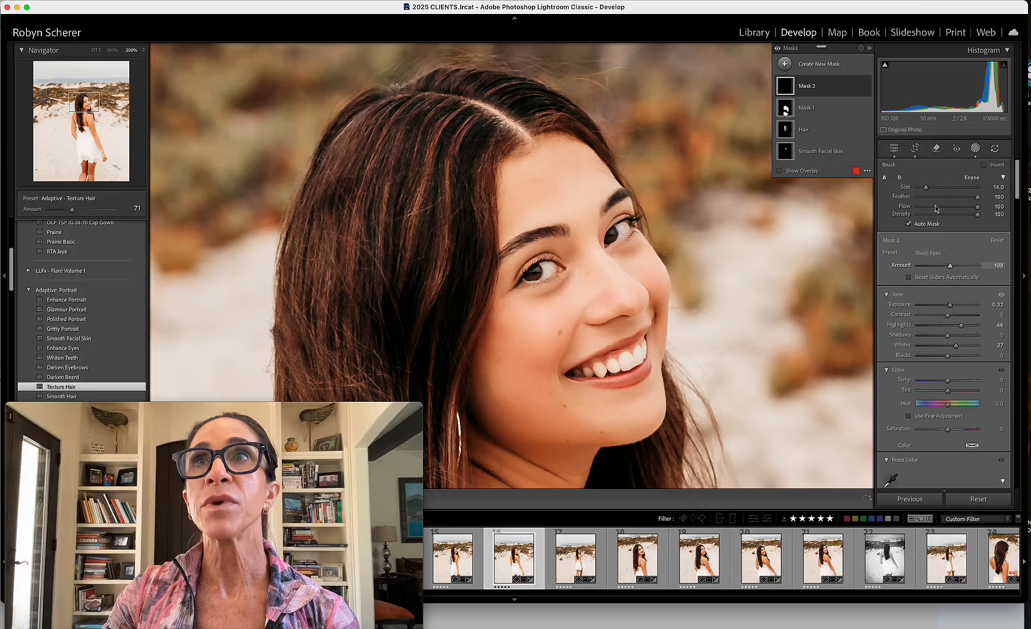
- Brush over the side of the nose, its bridge and the forehead and clean them up with generative Remove
left_click(936, 149)
left_click(932, 166)
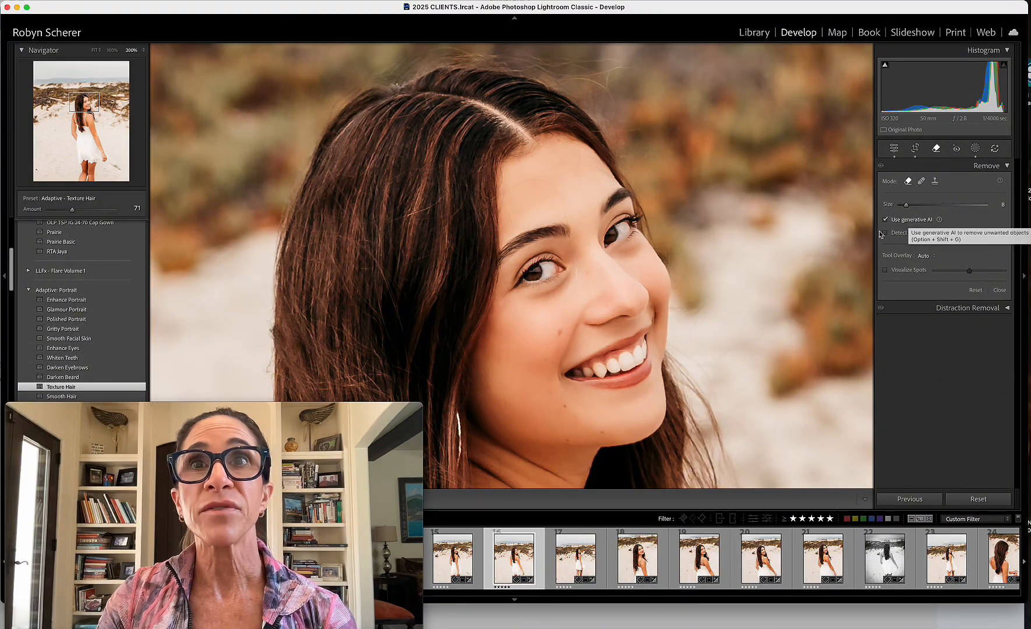
scroll(618, 316, "down", 3)
mouse_move(618, 316)
left_mouse_down()
mouse_move(591, 306)
mouse_move(559, 173)
mouse_move(579, 192)
left_mouse_up()
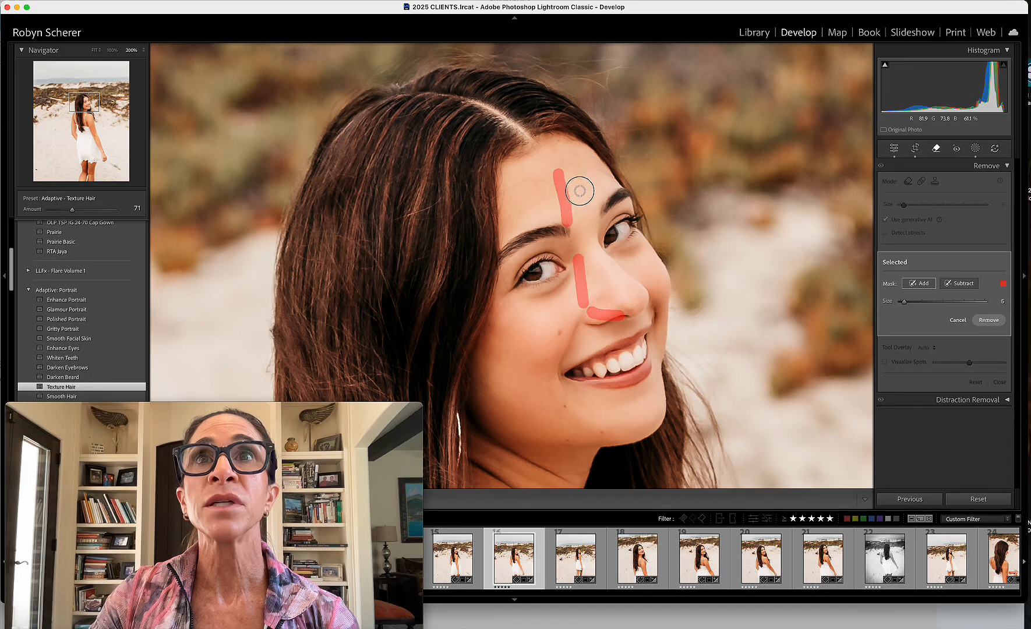
mouse_move(517, 185)
left_mouse_down()
mouse_move(552, 172)
mouse_move(590, 204)
mouse_move(581, 162)
mouse_move(508, 160)
left_mouse_up()
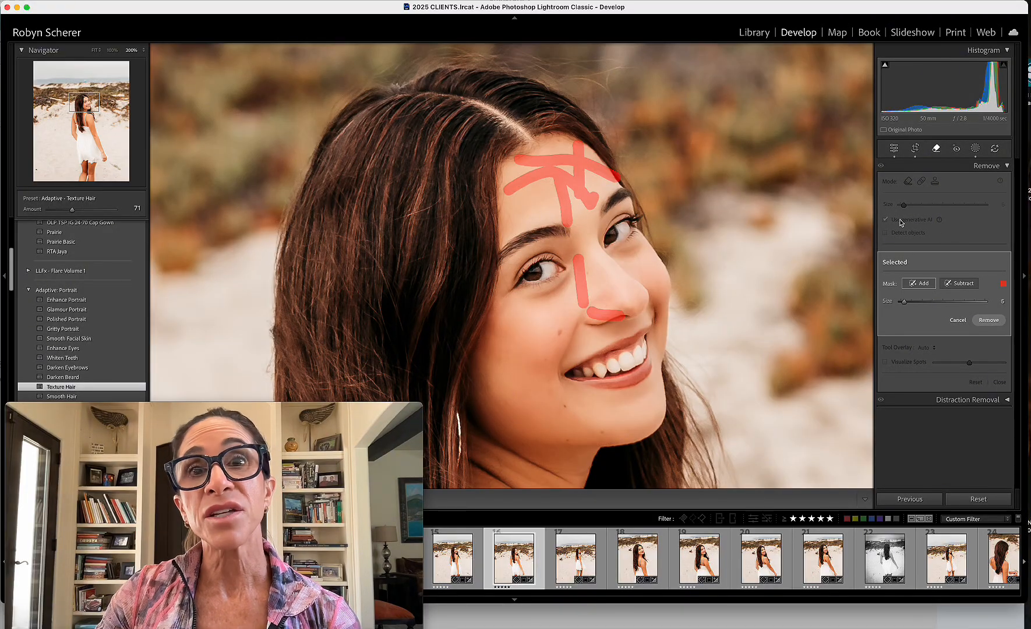
left_click(960, 283)
left_click(989, 320)
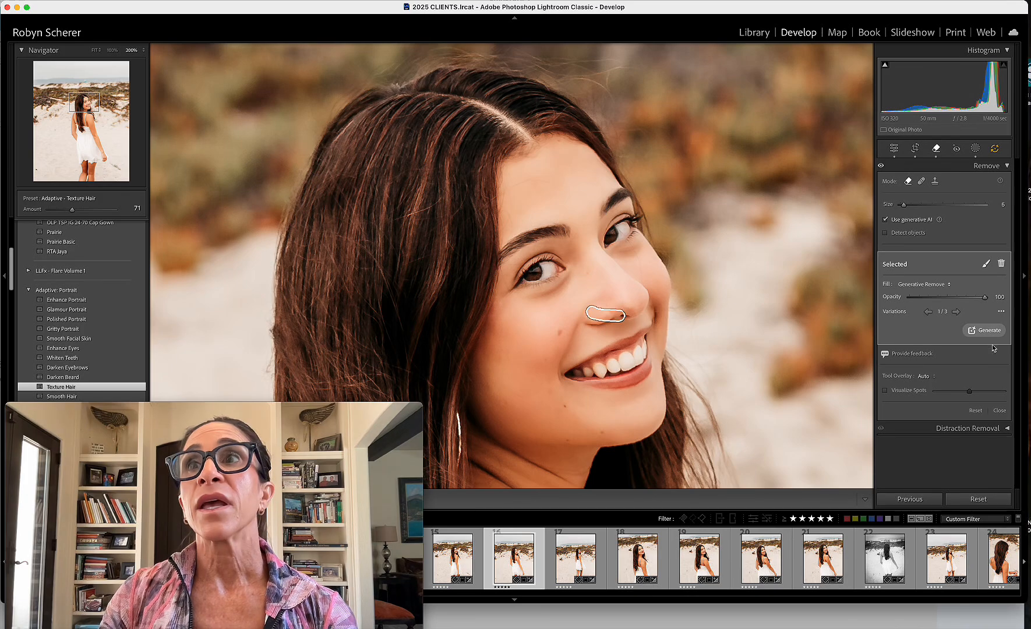
left_click(999, 411)
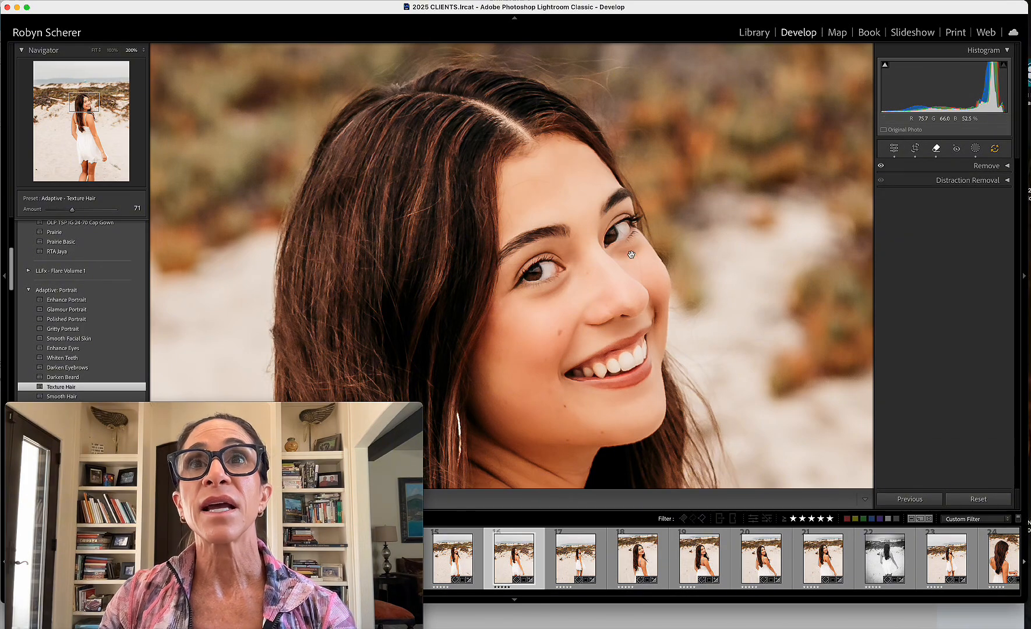
- Try removing the area from the inner eye corner down beside the nose with generative AI turned off, viewing at 300%
left_click(135, 51)
left_click(149, 67)
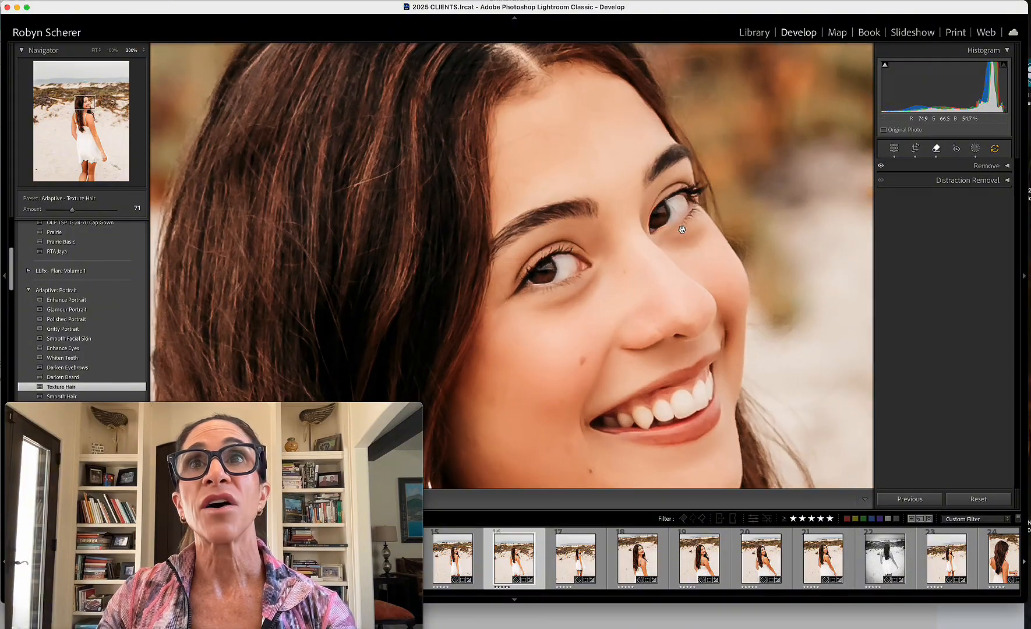
left_click_drag(682, 229, 641, 338)
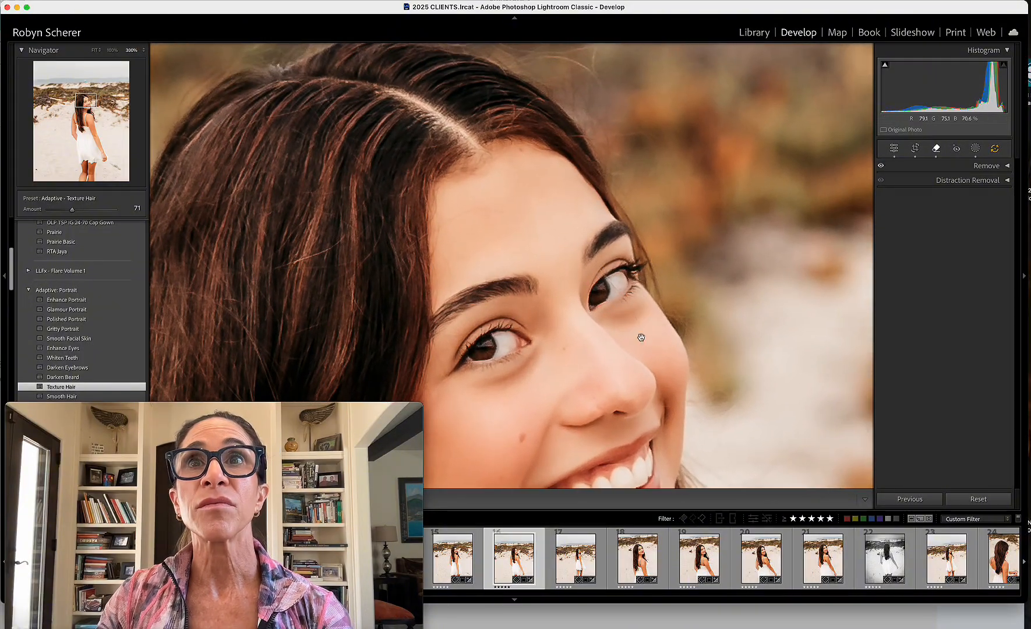
left_click(938, 166)
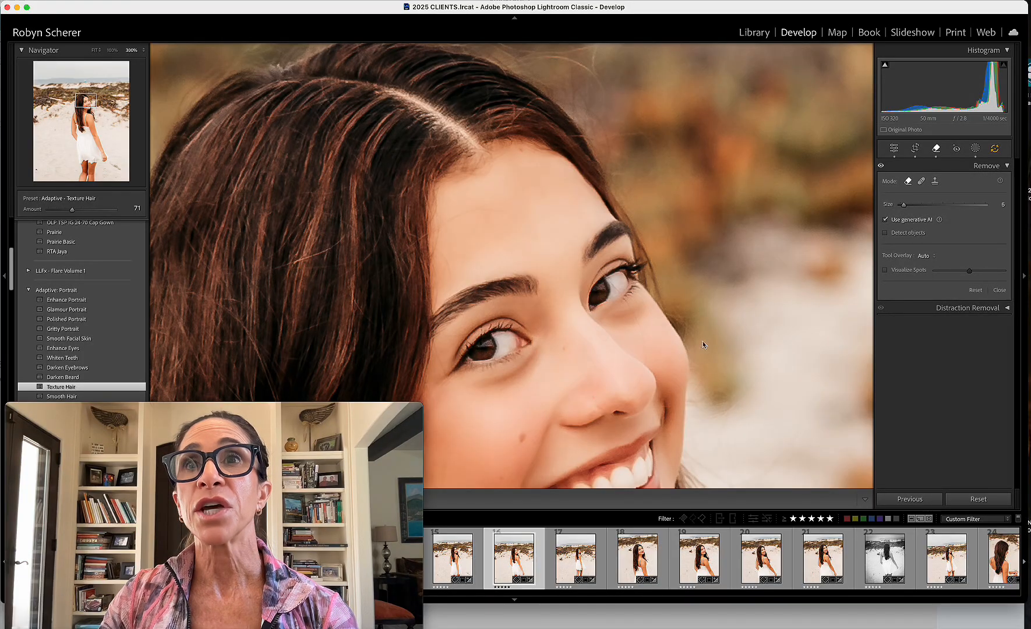
left_click(887, 220)
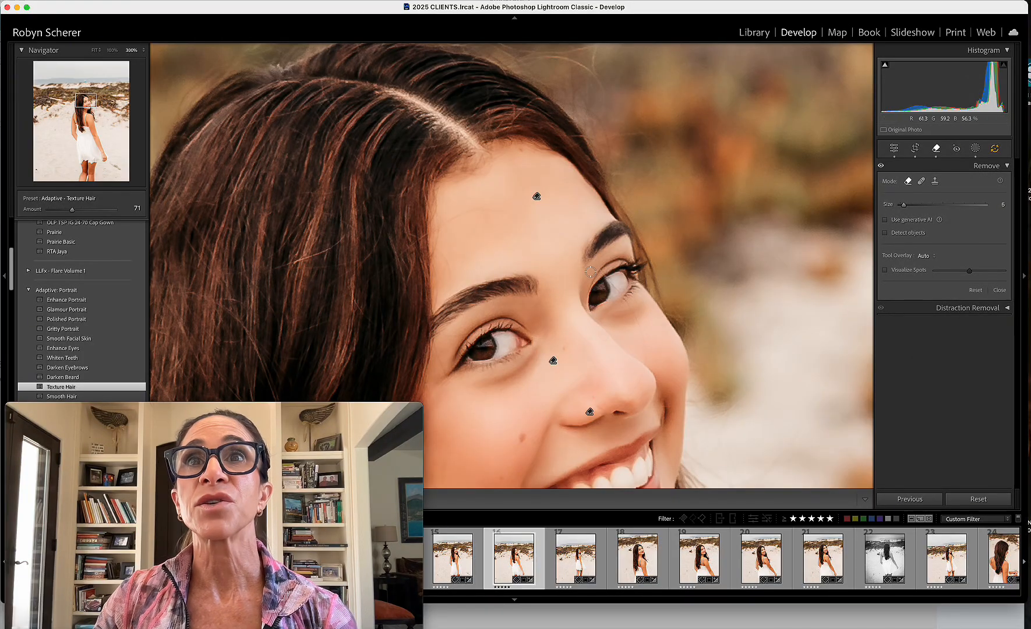
mouse_move(599, 266)
left_mouse_down()
mouse_move(636, 317)
mouse_move(643, 356)
left_mouse_up()
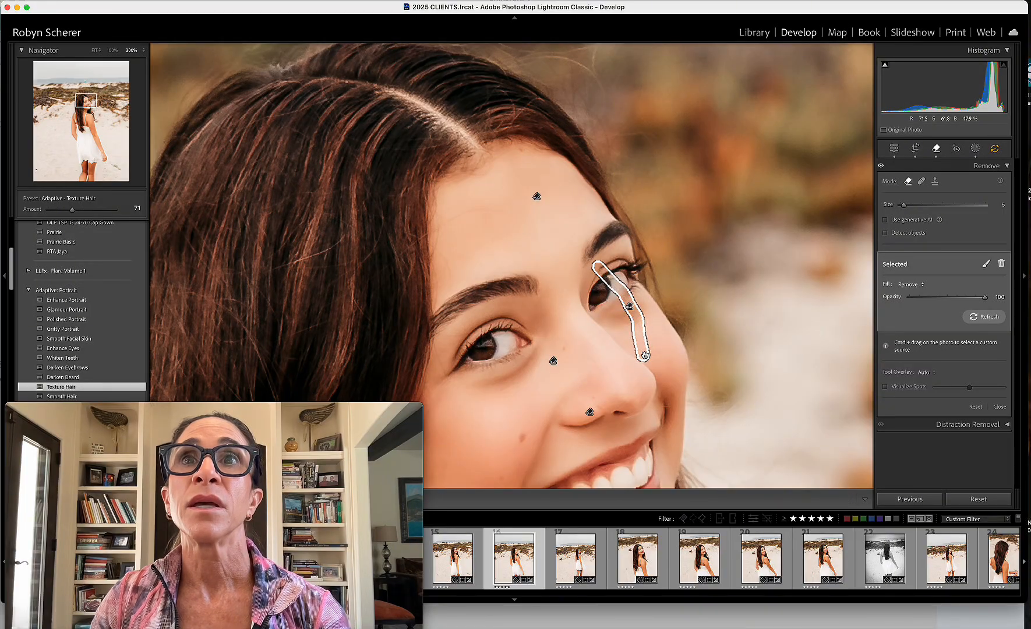
left_click(1000, 406)
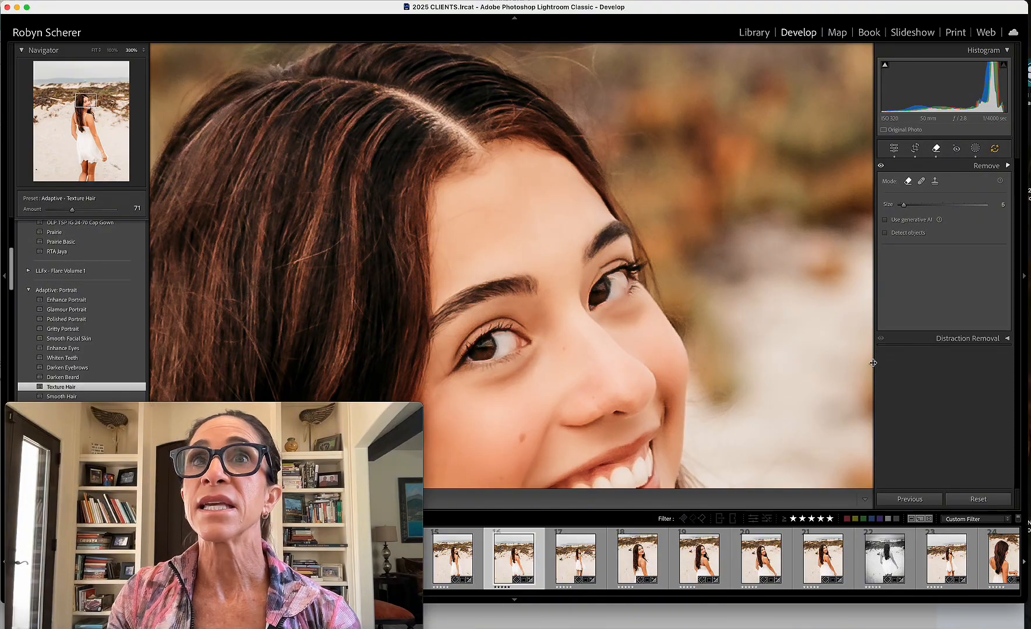
- Delete the non-generative removal running from the inner eye corner down beside the nose
left_click(903, 167)
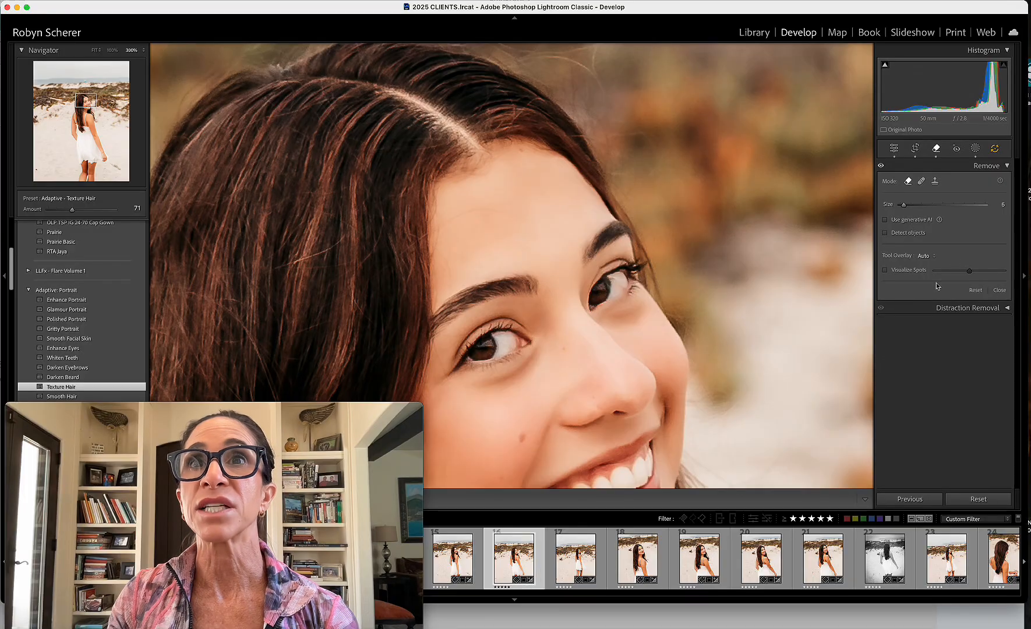
left_click(629, 306)
key("Delete")
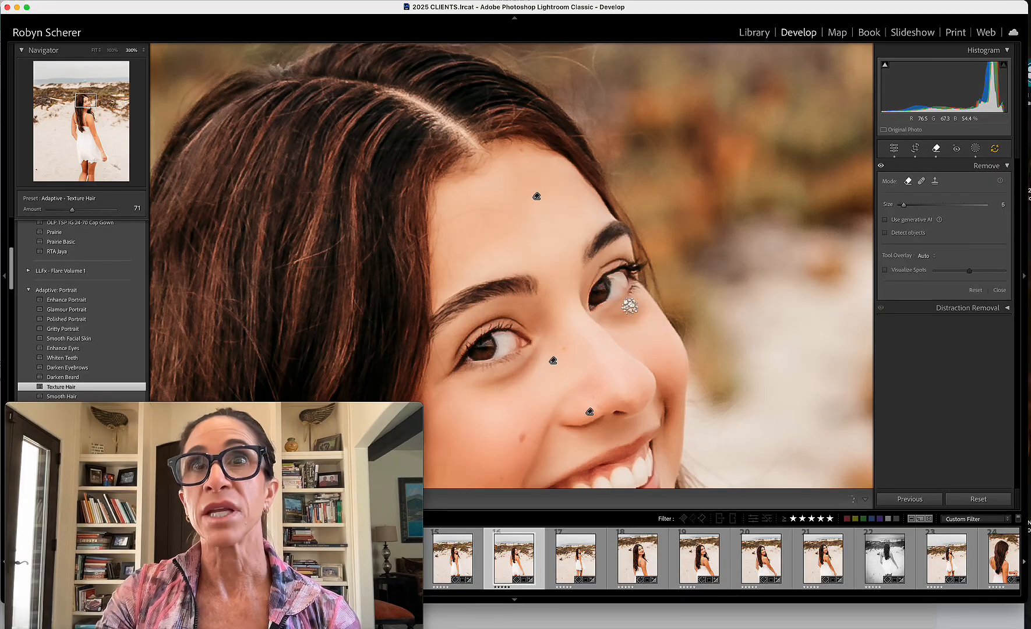
- Turn generative AI back on and remove the marked skin from under the eye down the cheek and across the forehead
left_click(925, 221)
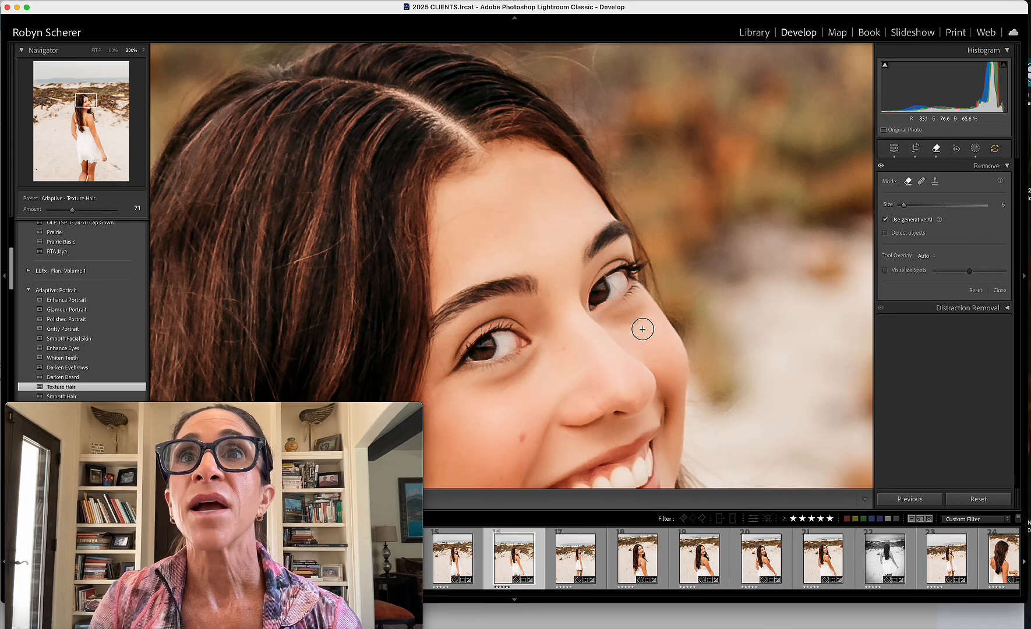
left_click_drag(646, 361, 625, 298)
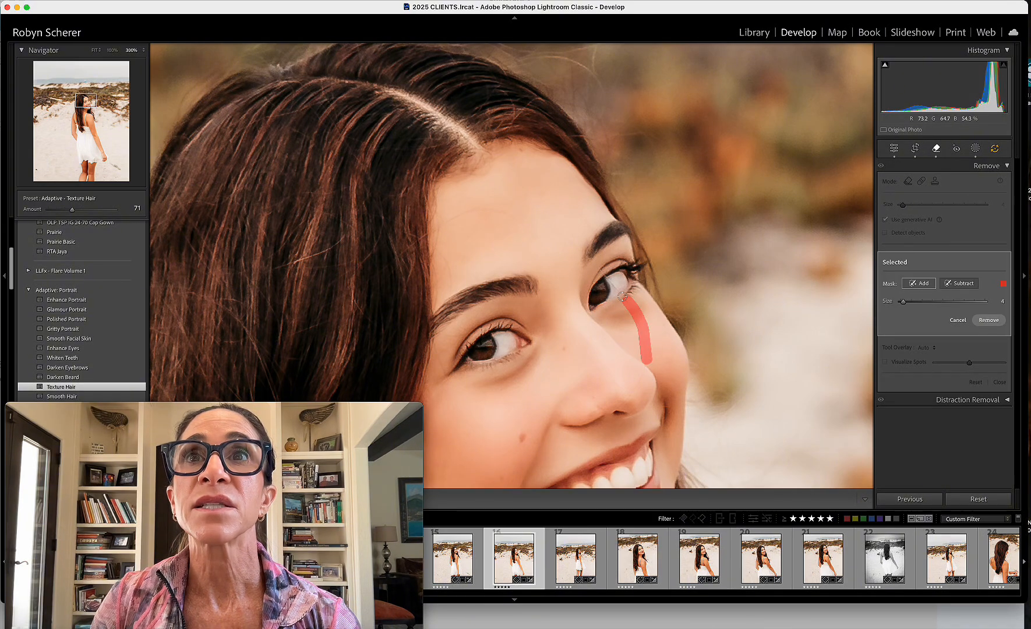
key("bracketleft")
key("bracketleft")
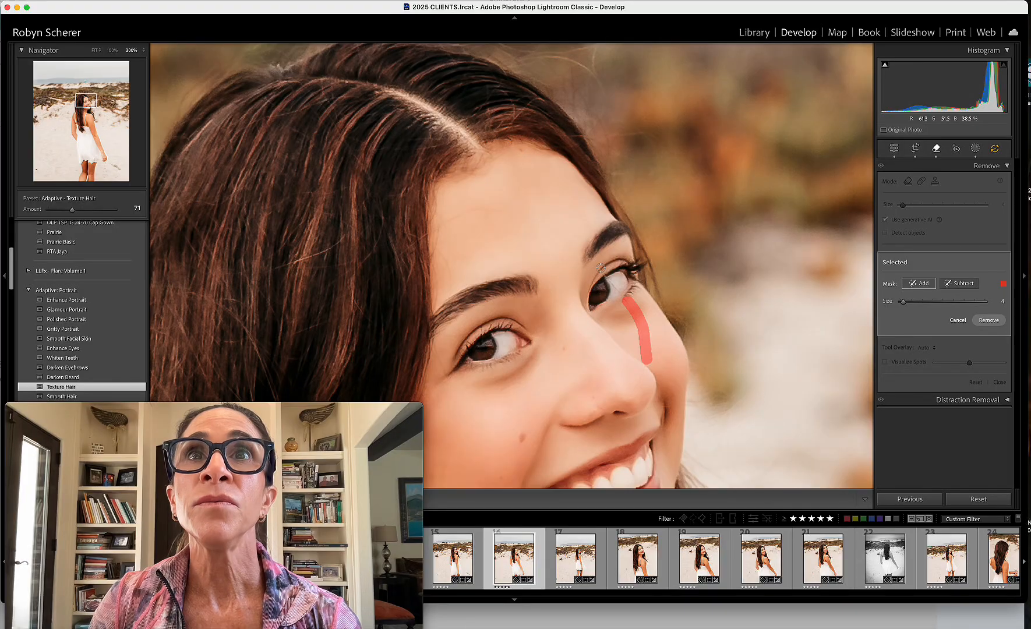
left_click_drag(625, 298, 540, 220)
key("bracketright")
key("bracketright")
key("bracketright")
key("bracketright")
key("bracketright")
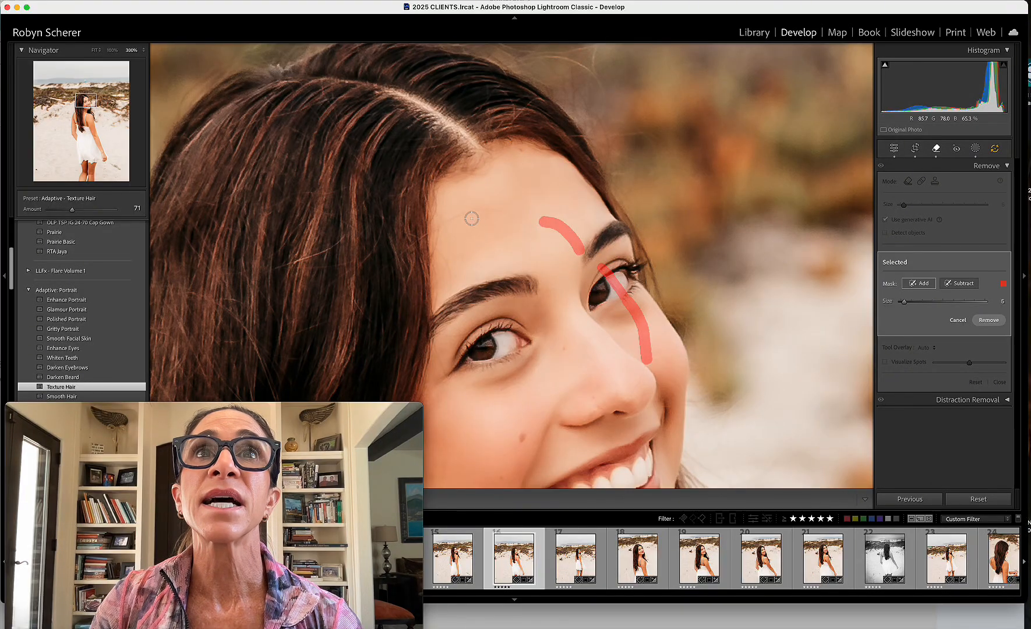
mouse_move(453, 221)
left_mouse_down()
mouse_move(503, 213)
mouse_move(554, 228)
left_mouse_up()
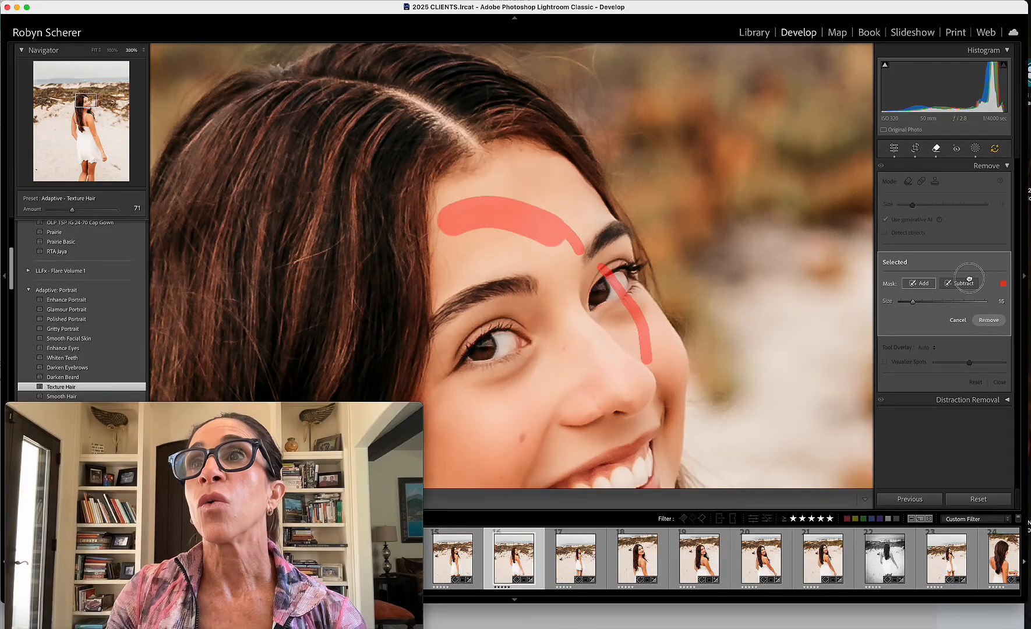
left_click(989, 320)
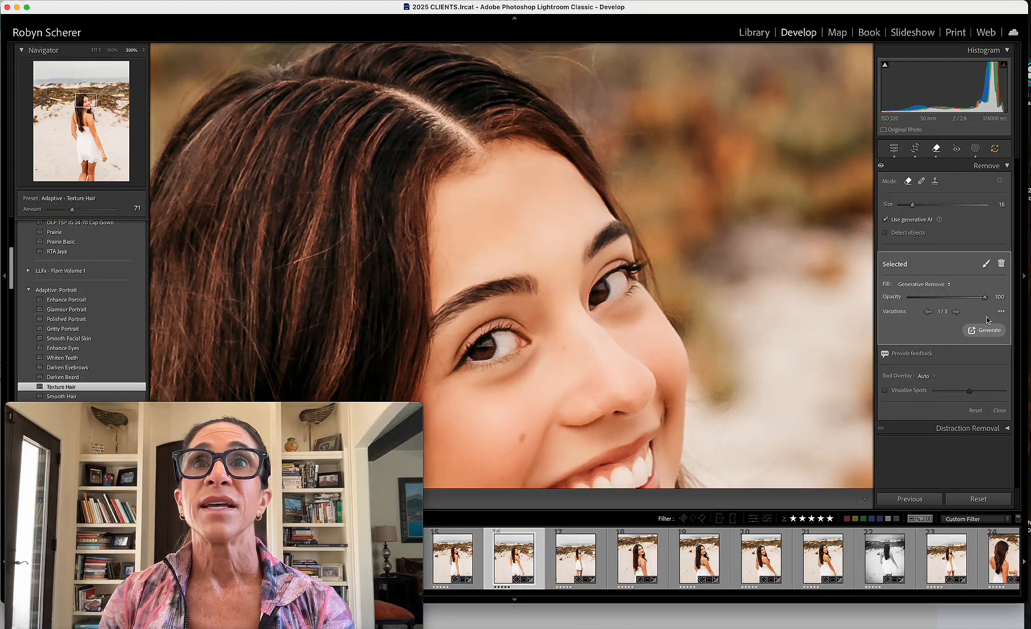
left_click(1000, 411)
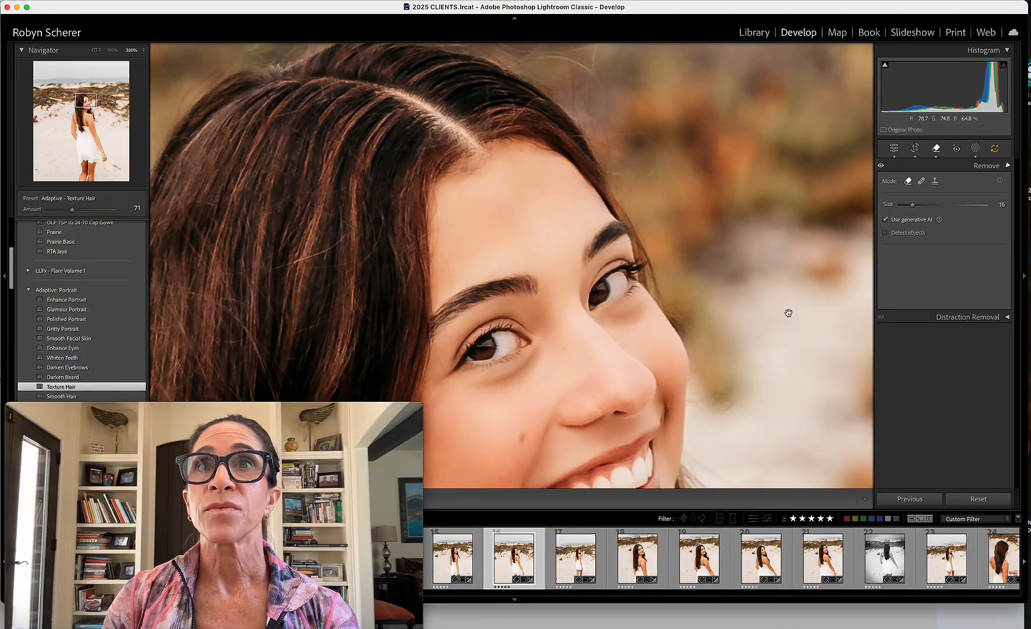
- Compare the retouched face with its original and view the whole photo
key("backslash")
key("backslash")
key("backslash")
key("backslash")
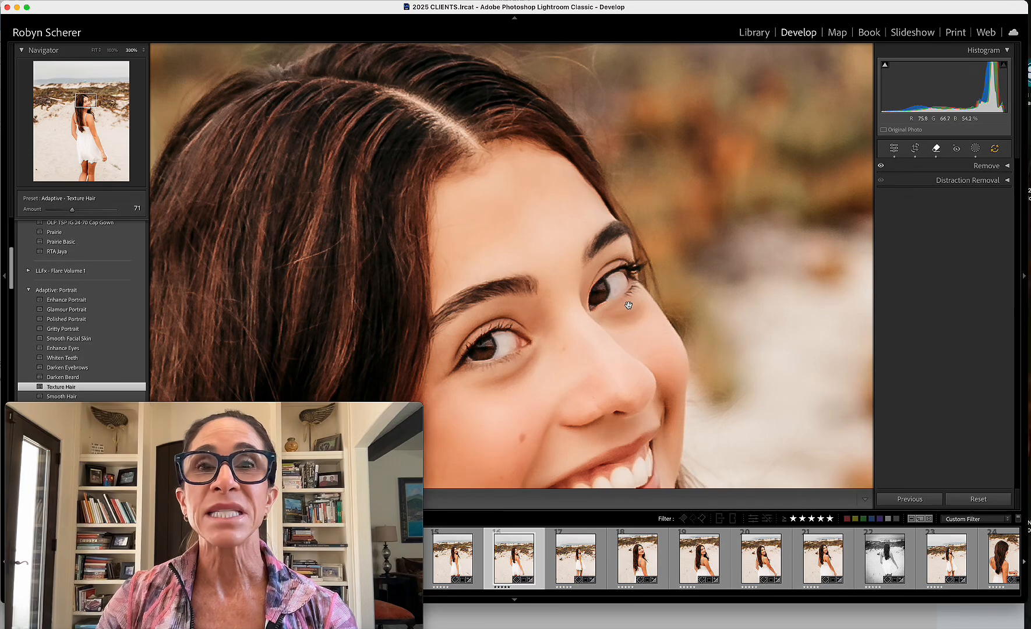
left_click(630, 305)
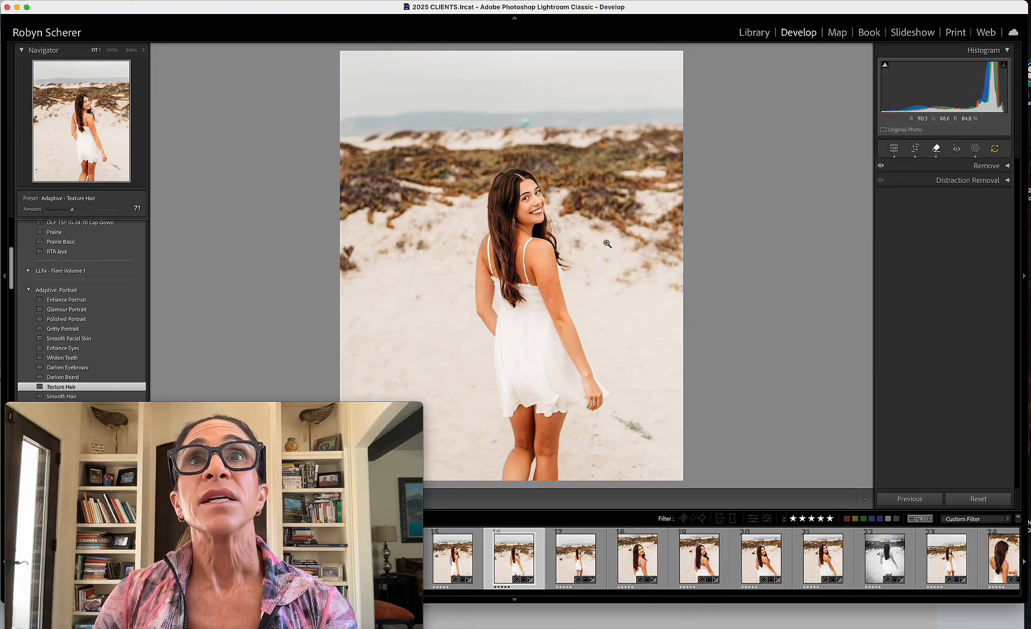
- Open photo 19 for editing and reset all of its develop settings
left_click(896, 149)
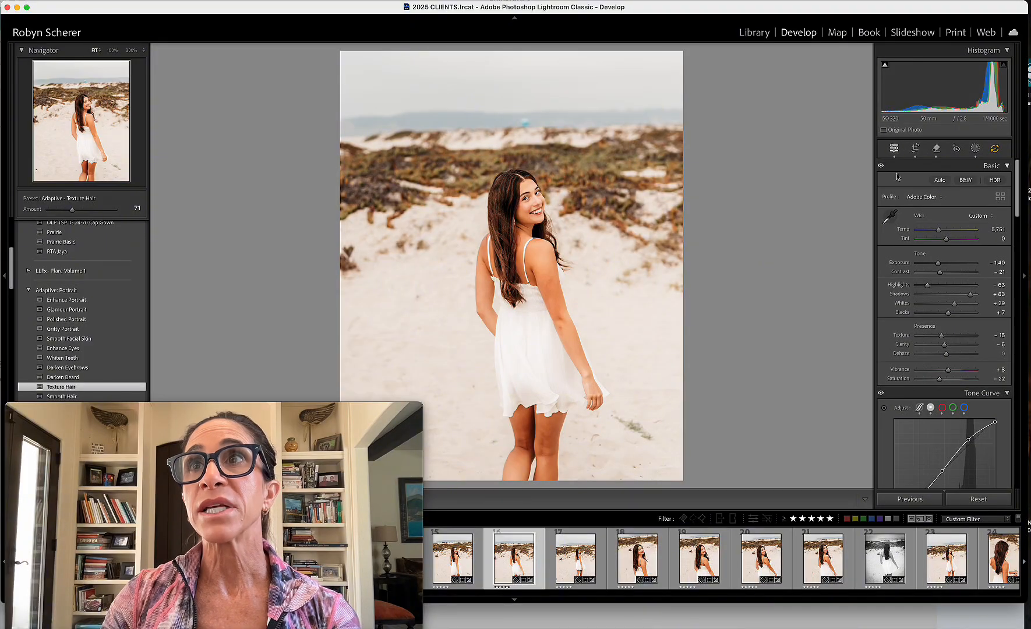
left_click(694, 559)
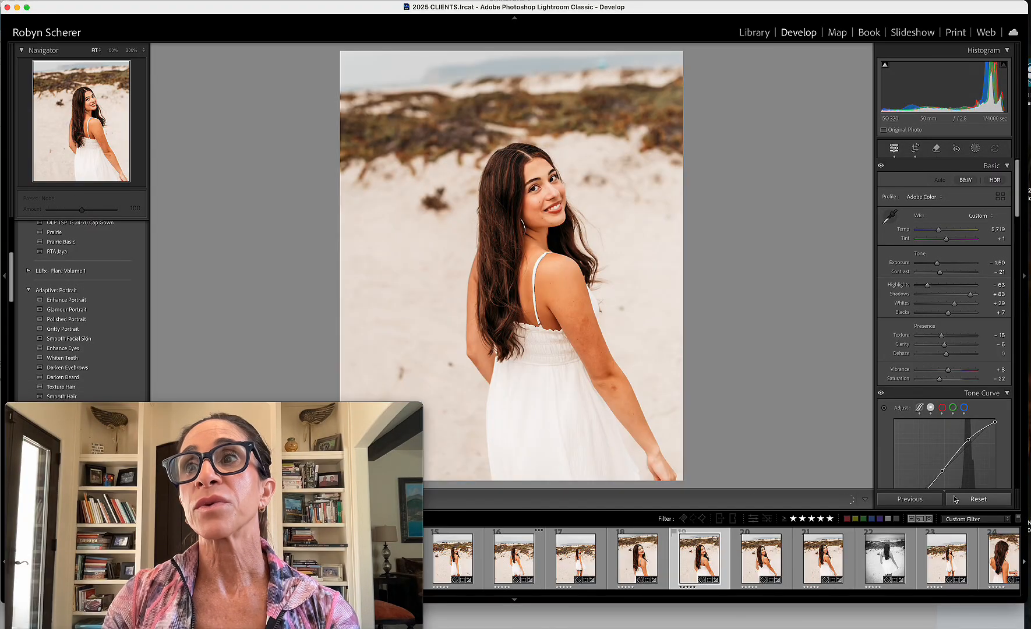
left_click(979, 499)
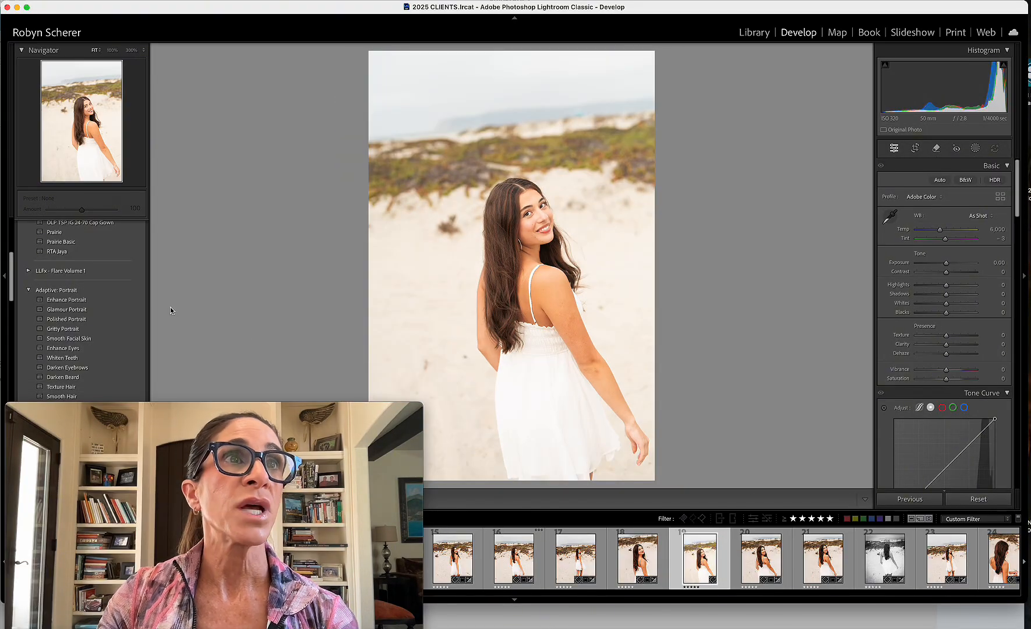
- Apply the BASIC TSP user preset to photo 19 and set its exposure to -1.35
scroll(109, 296, "up", 5)
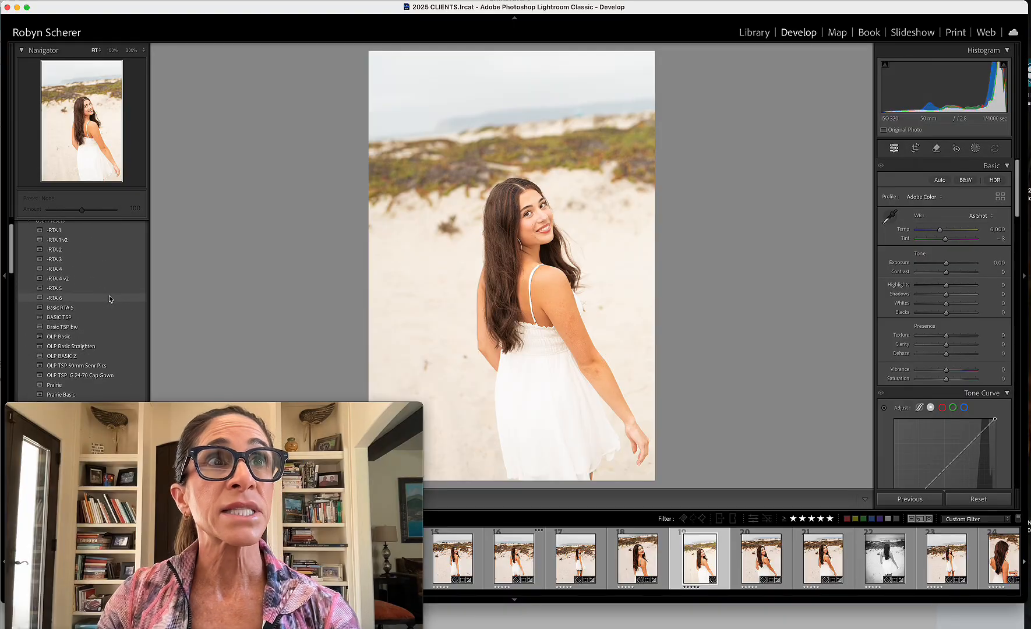
left_click(96, 318)
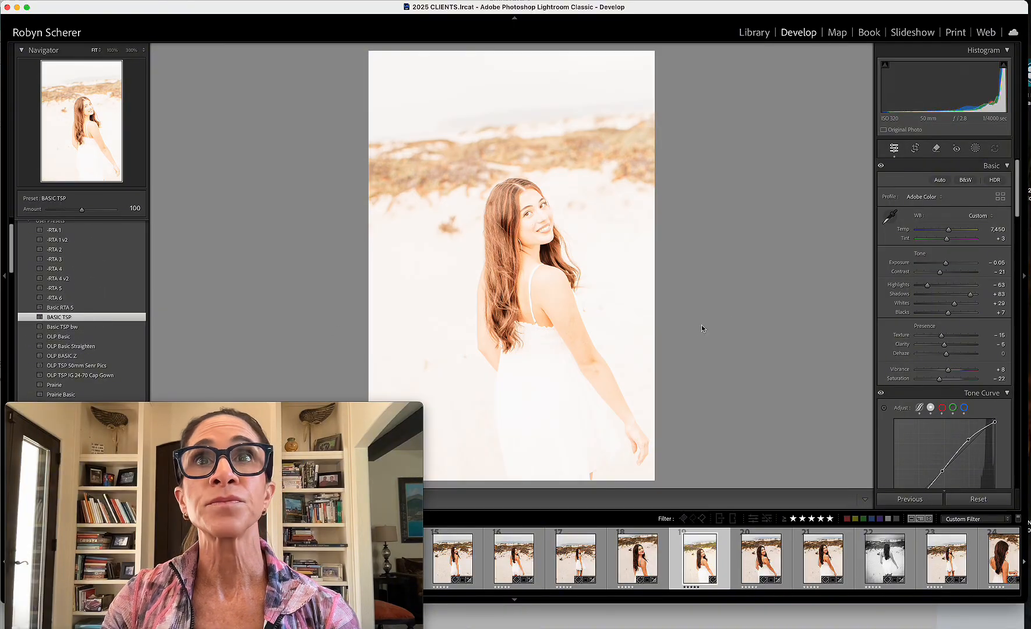
left_click_drag(945, 264, 939, 266)
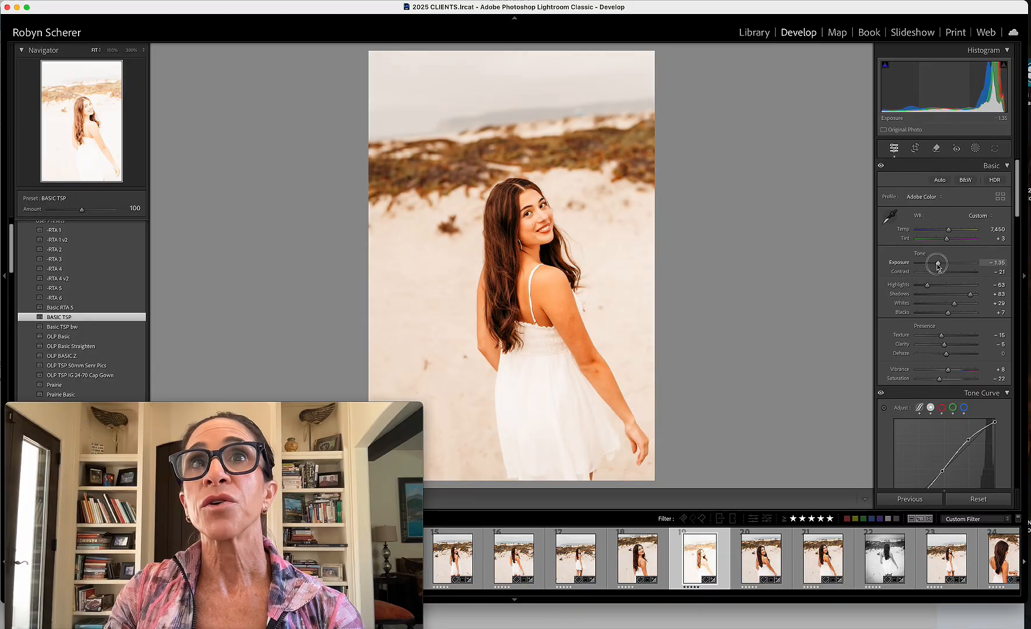
- Straighten photo 19 by an angle of 3.83 and crop it to the 4 x 5 / 8 x 10 aspect ratio
left_click(915, 148)
left_click_drag(830, 149, 837, 177)
left_click(976, 183)
left_click(979, 216)
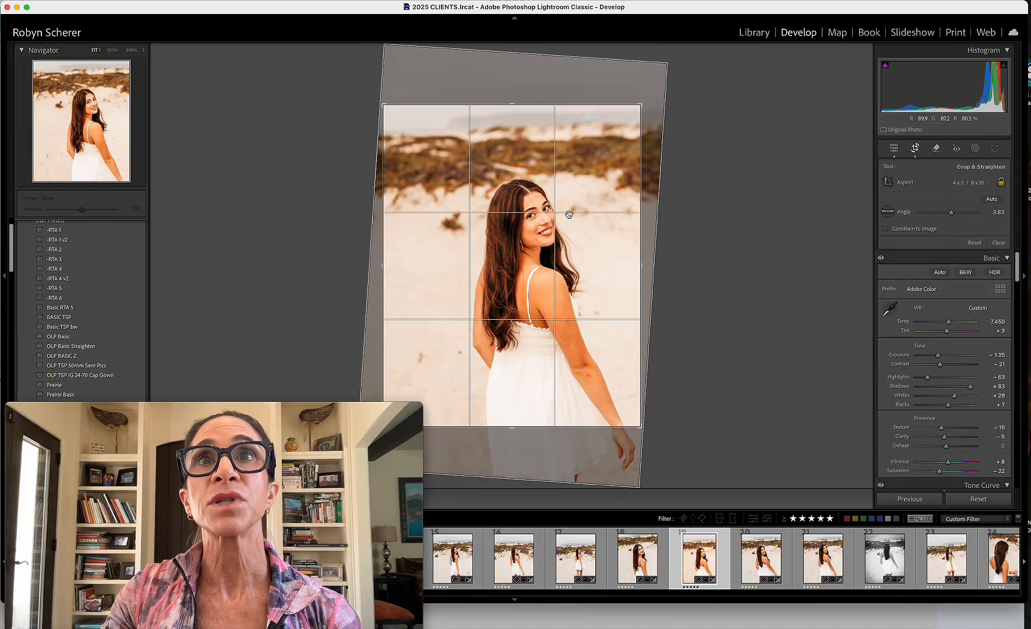
key("Return")
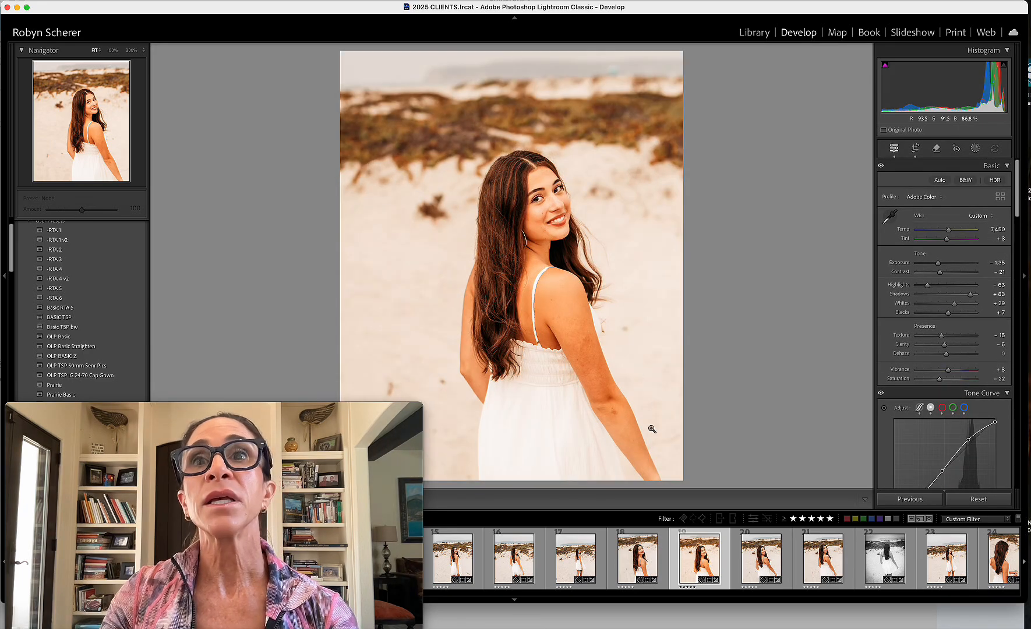
- Tighten the crop of photo 19 around the woman's head and upper body and reposition her within the frame
left_click(917, 153)
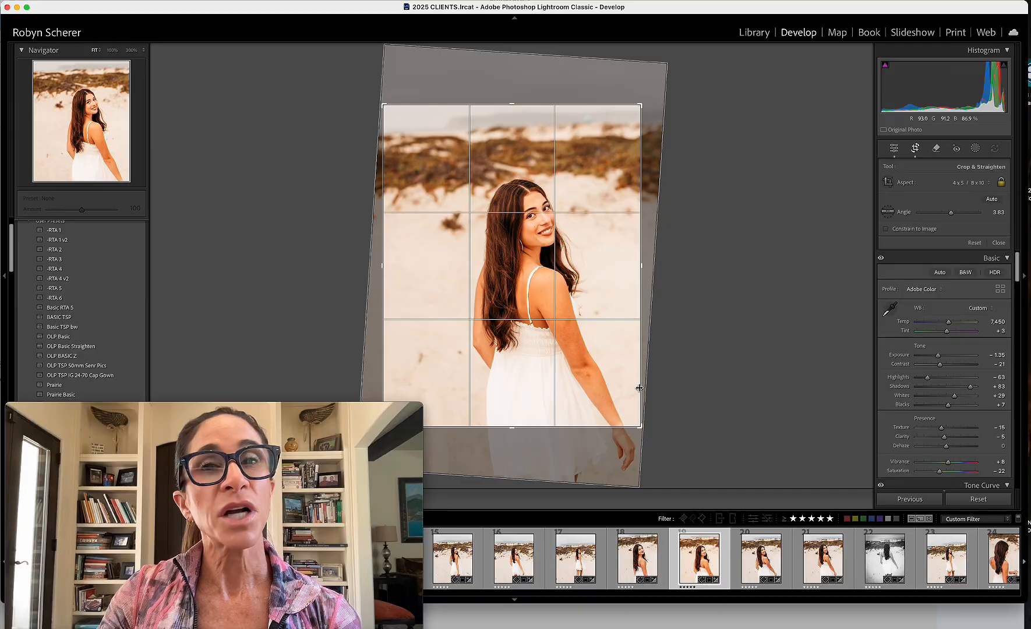
left_click_drag(639, 387, 621, 357)
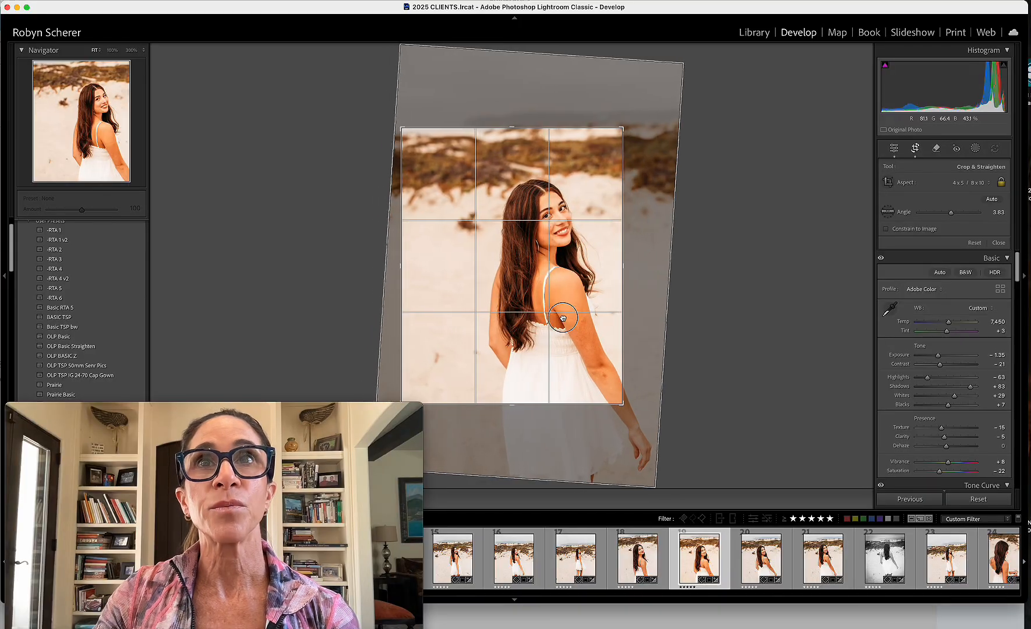
left_click_drag(563, 318, 546, 325)
key("Return")
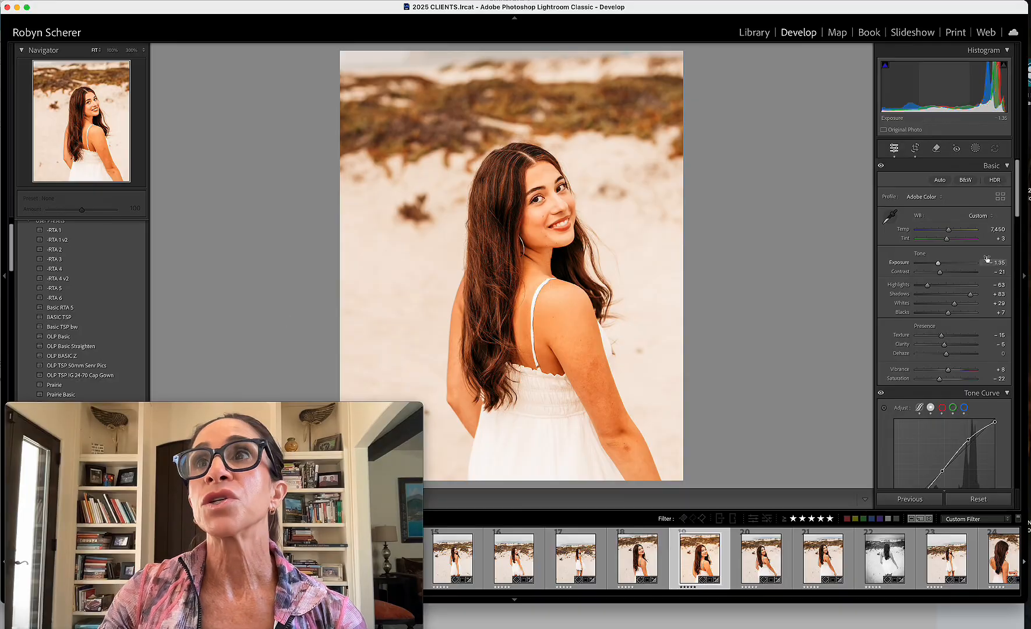
- Set the white balance by sampling a neutral spot on the woman's white dress
left_click(890, 217)
left_click(571, 414)
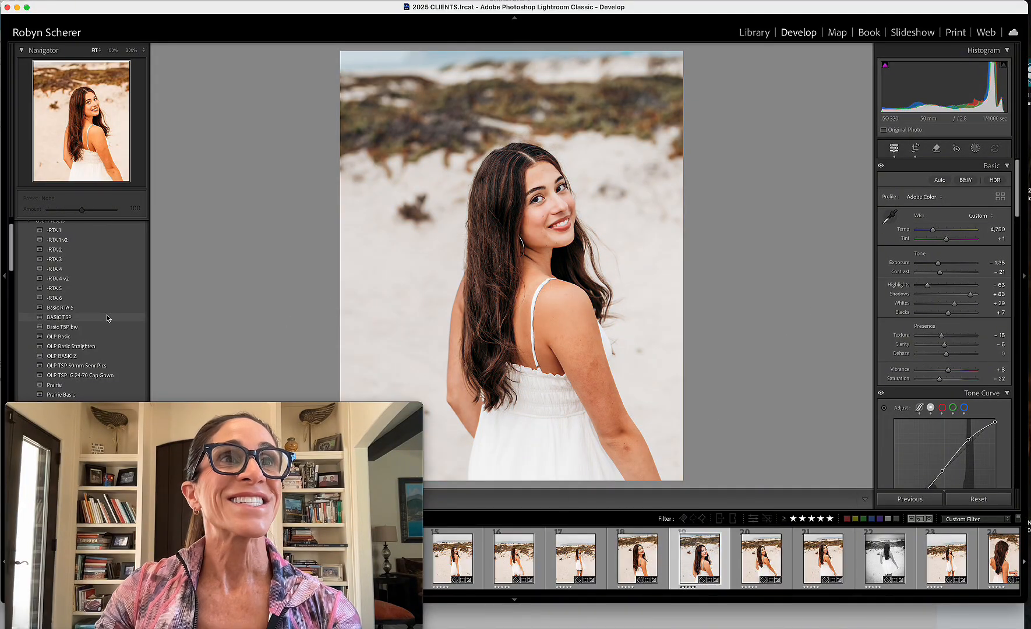
- Apply the Gritty Portrait preset from Adaptive: Portrait, try its amount at 200, and reduce the amount to 33
scroll(107, 318, "down", 5)
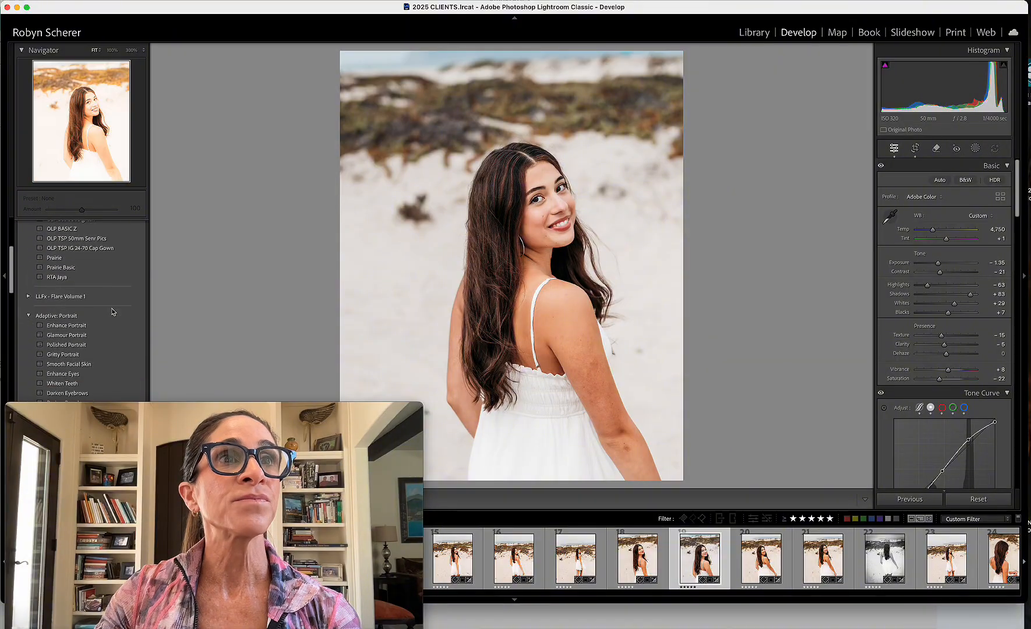
scroll(110, 311, "down", 2)
left_click(108, 311)
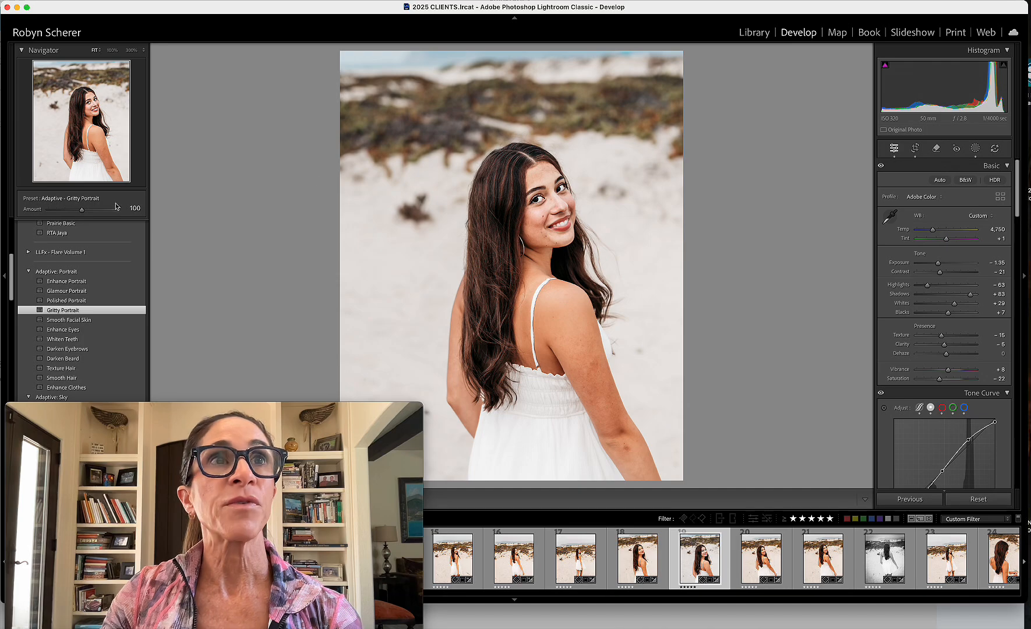
left_click_drag(102, 210, 118, 215)
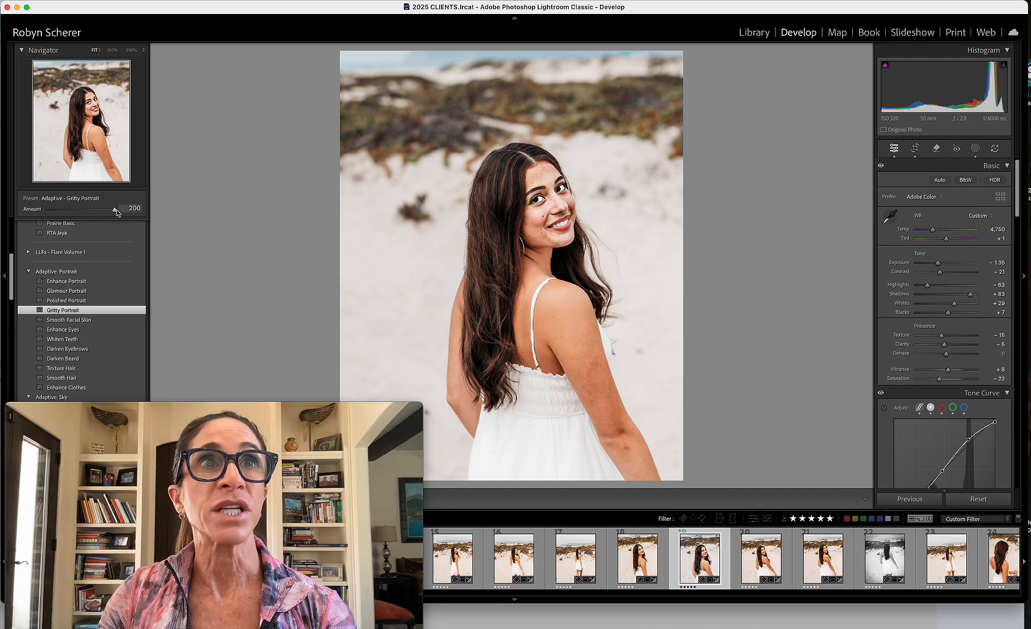
left_click_drag(116, 210, 61, 212)
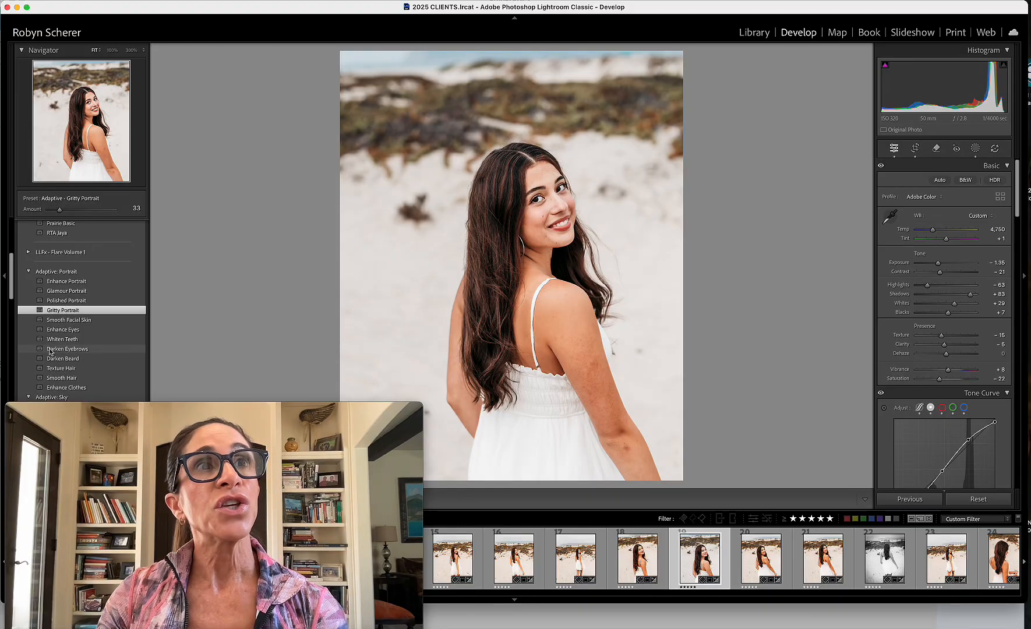
left_click(70, 308)
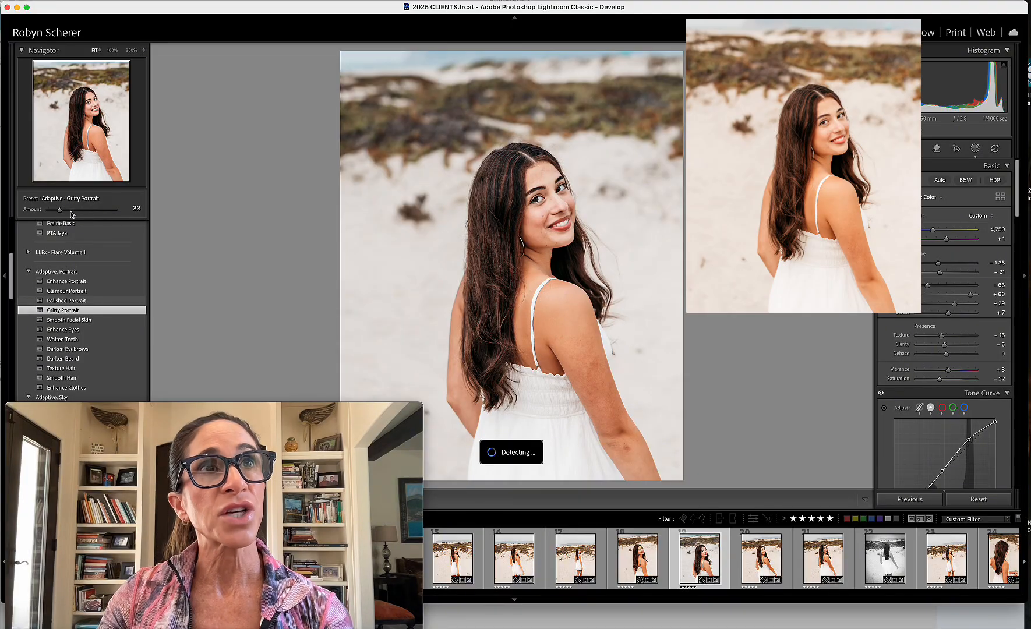